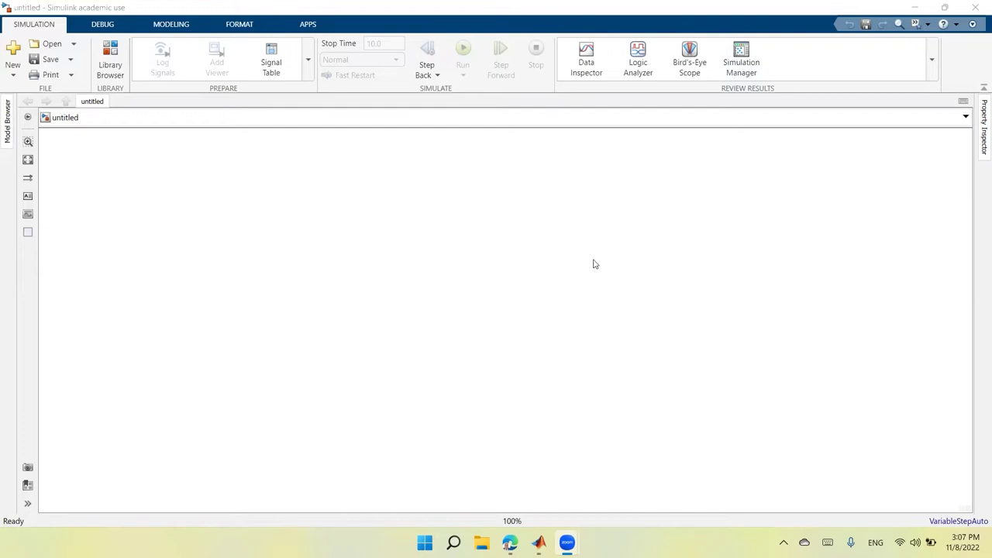
Step: Add an Asynchronous Machine SI Units block to the empty model and place it near the middle of the canvas
double_click(576, 258)
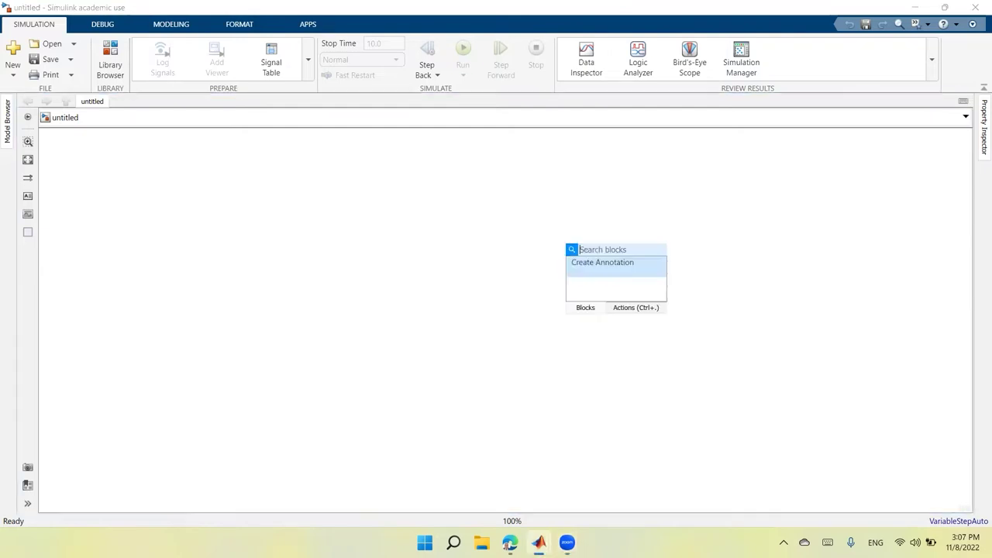
type("s")
key("BackSpace")
type("asy")
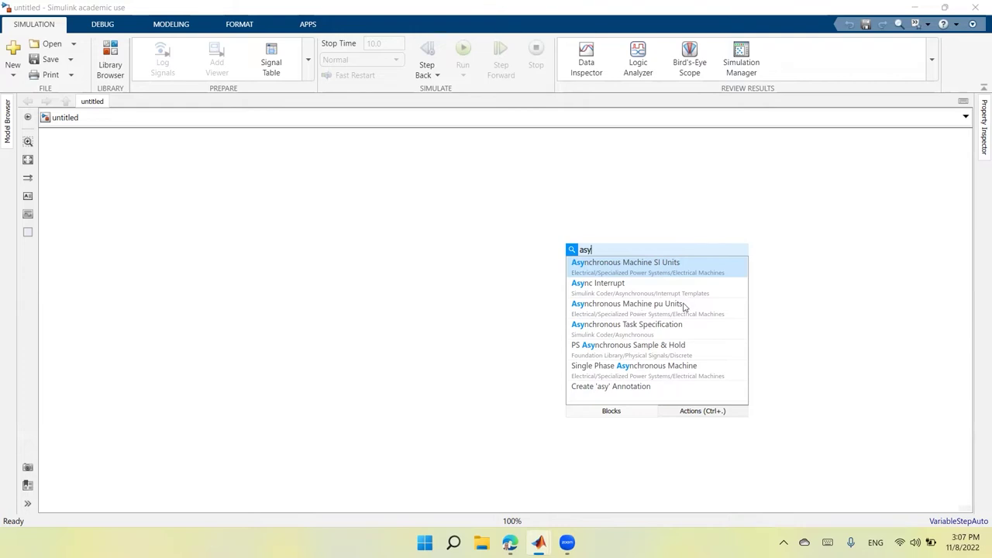
left_click(663, 266)
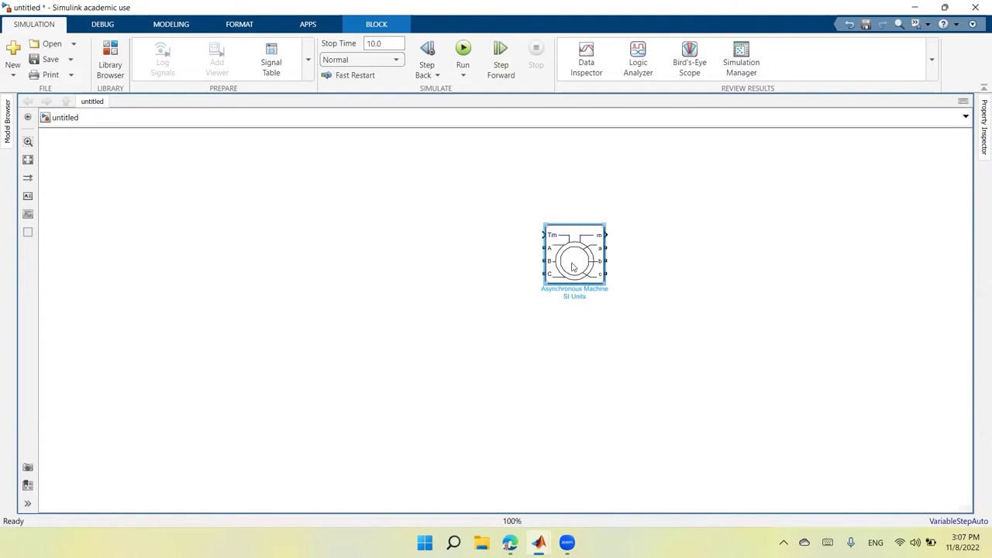
left_click_drag(573, 267, 550, 289)
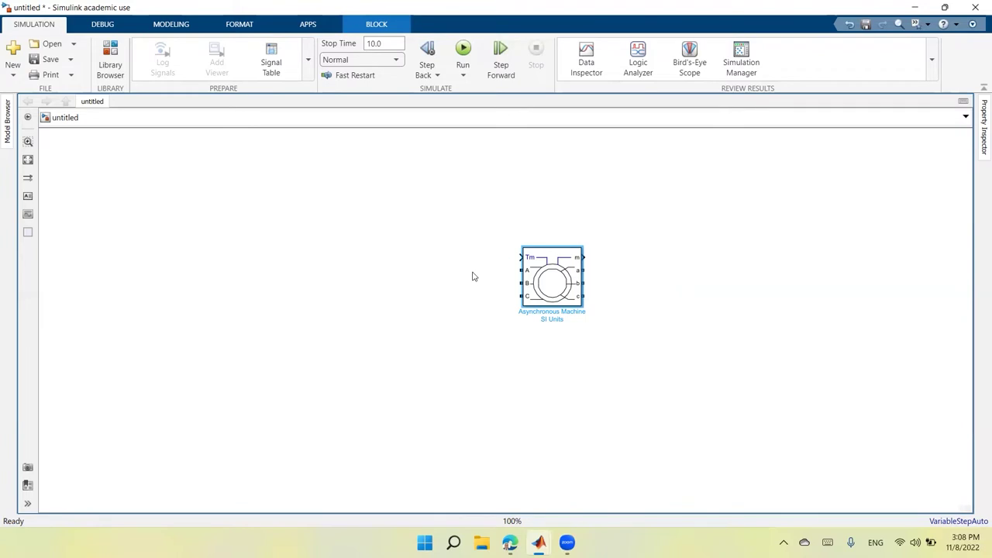
Step: Configure the machine as Squirrel-cage with preset 04: 50 HP 460 V 60Hz 1780 RPM and use signal names to identify bus labels
double_click(554, 284)
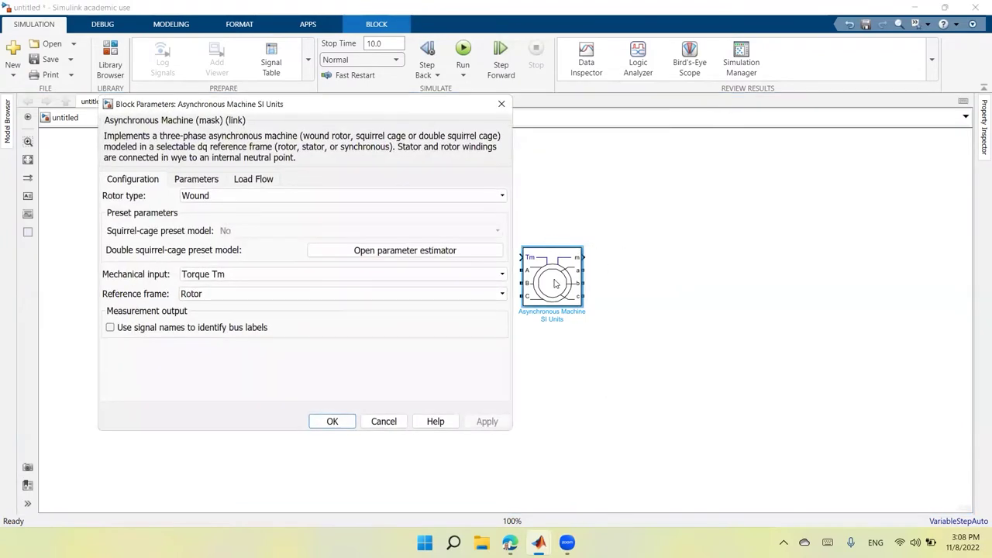
left_click(502, 198)
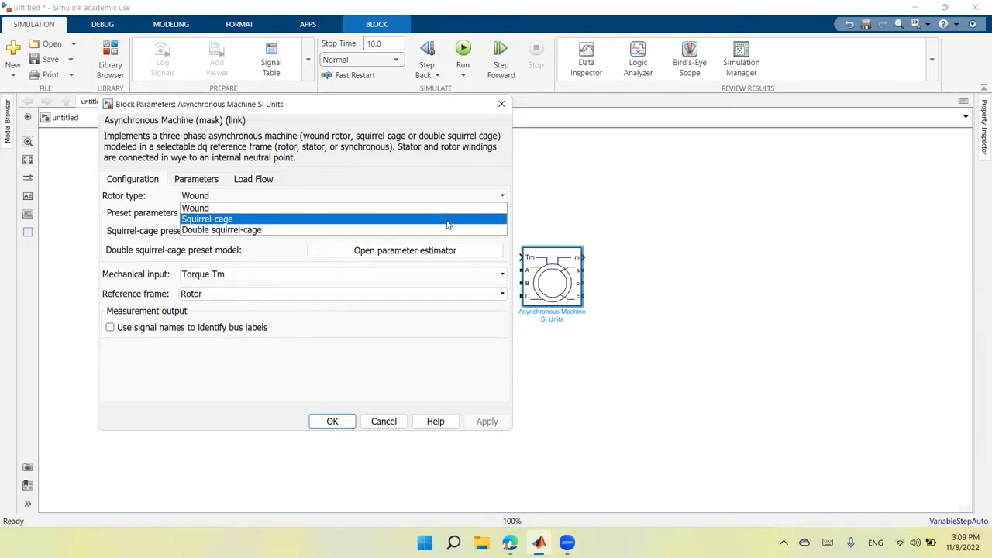
left_click(305, 223)
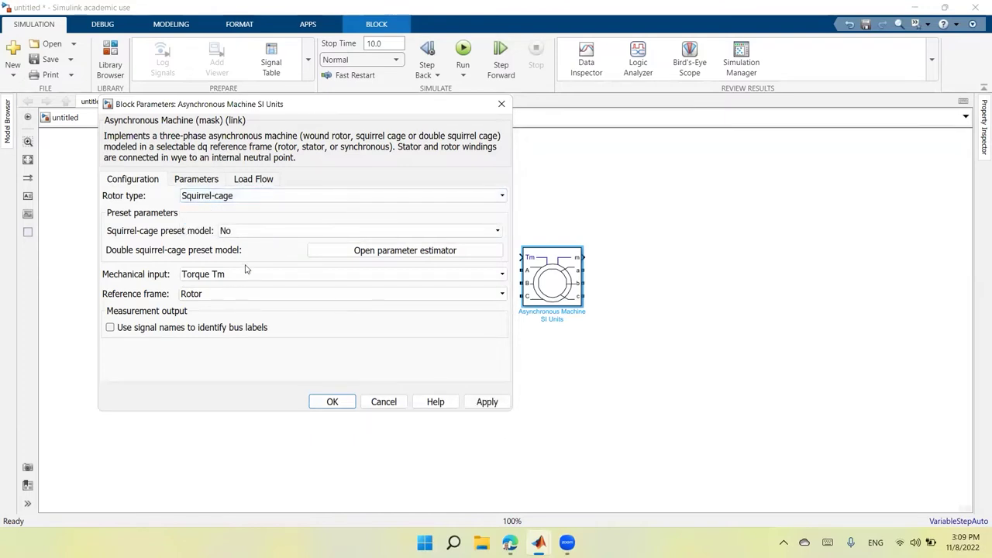
left_click(499, 232)
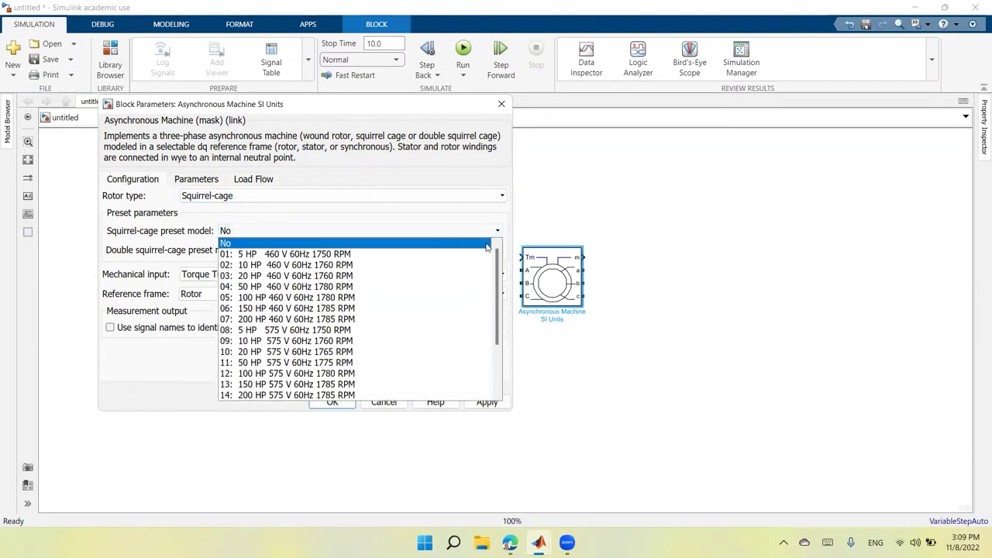
scroll(459, 282, "down", 3)
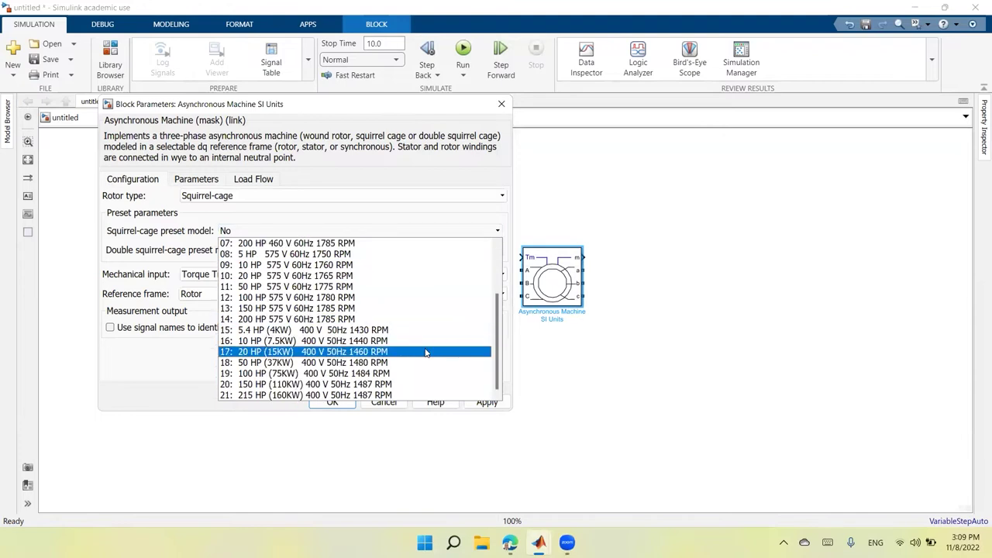
scroll(425, 349, "up", 3)
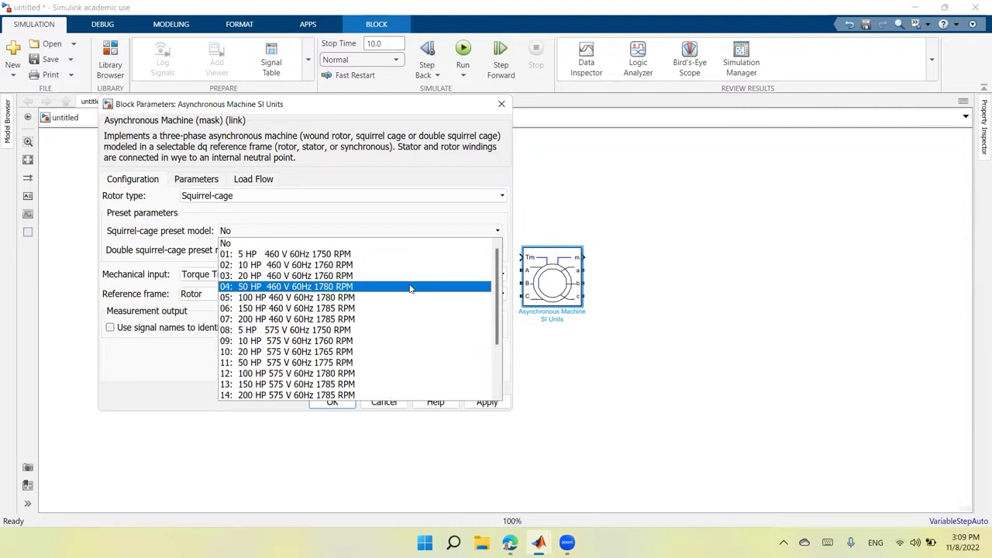
left_click(342, 289)
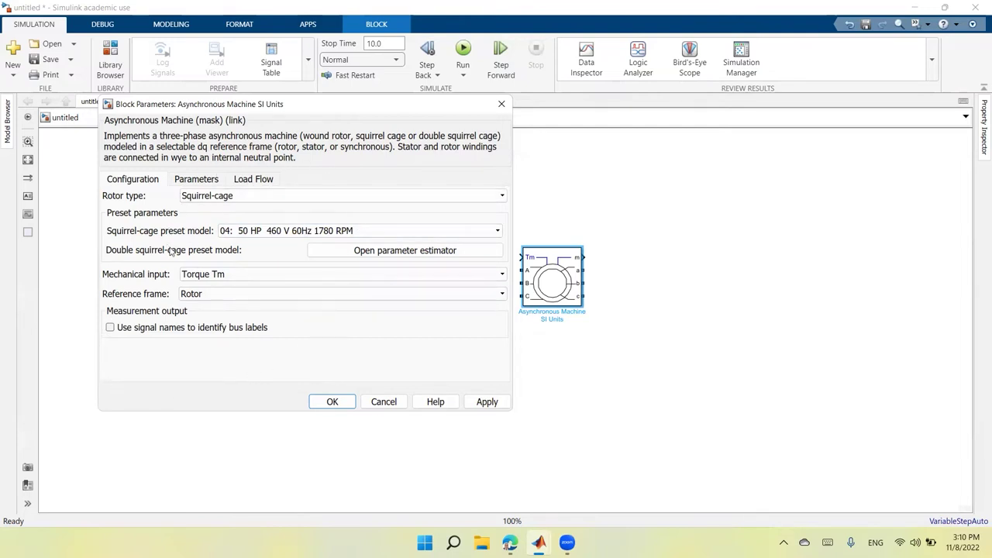
left_click(110, 328)
Step: Set the machine's initial slip to 1, making the initial conditions [1 0 0 0 0 0 0 0], and accept the block parameters
left_click(198, 181)
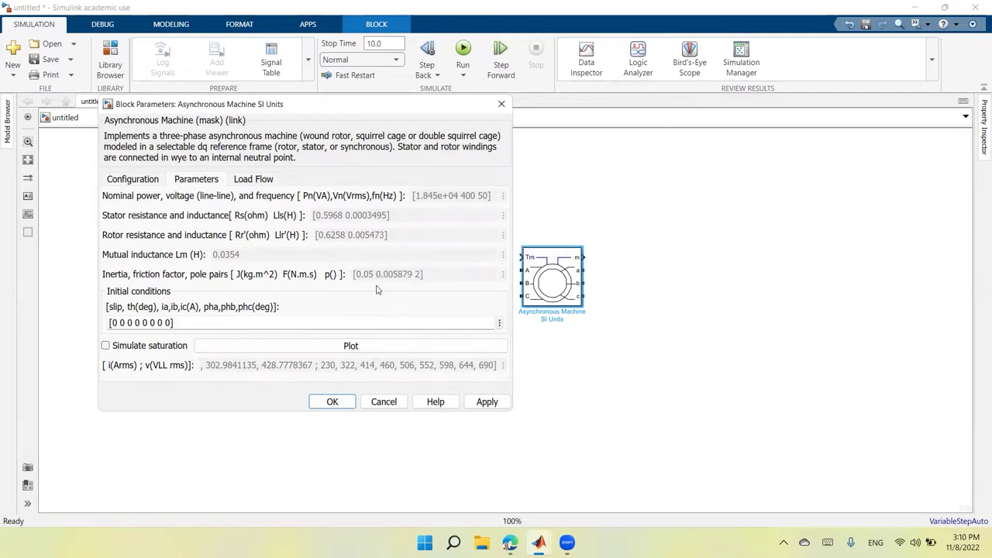
triple_click(114, 321)
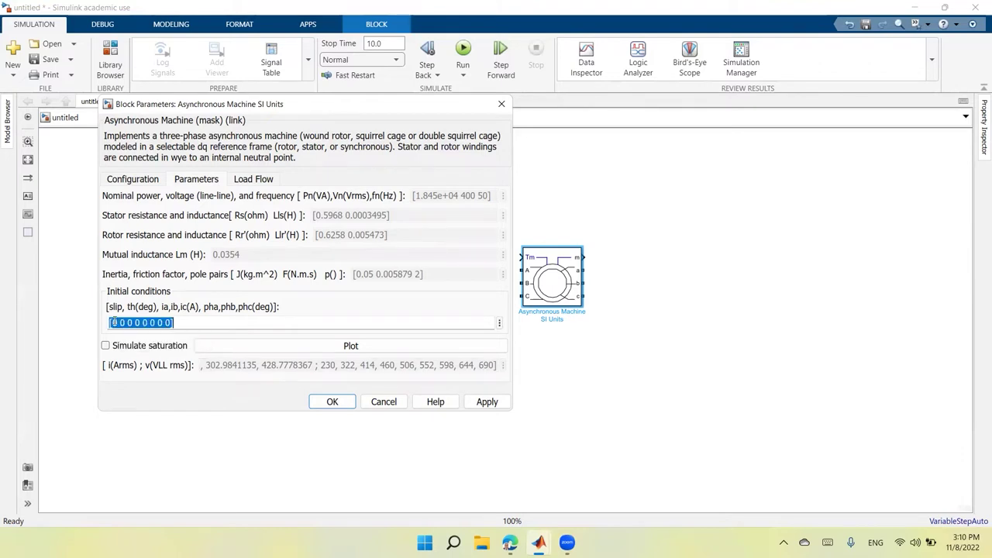
double_click(114, 322)
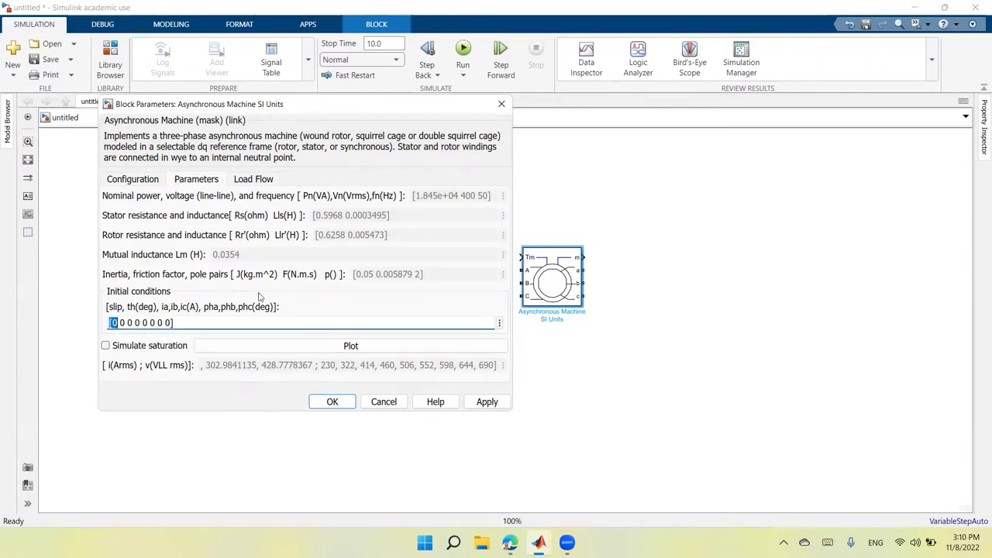
key("Right")
key("shift+Left")
type("1")
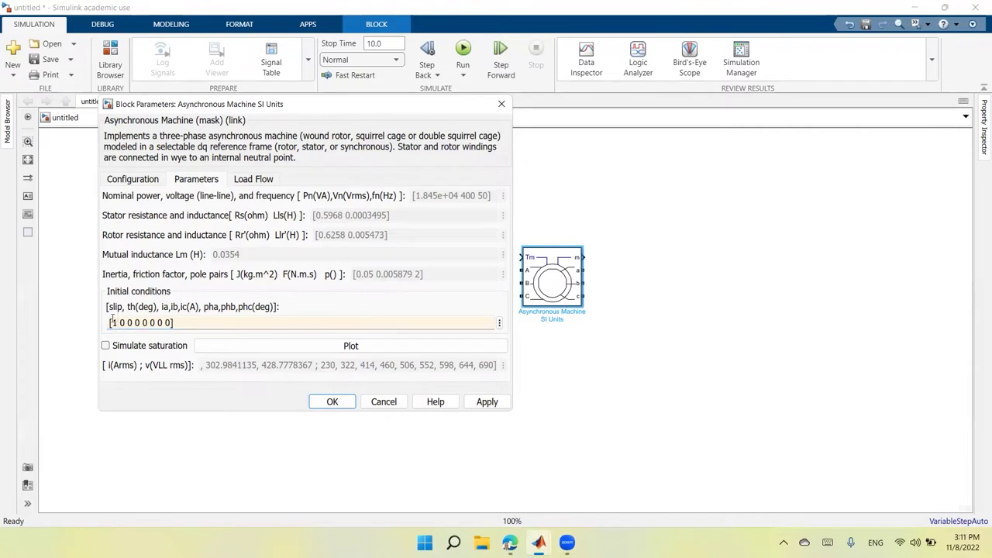
left_click(487, 402)
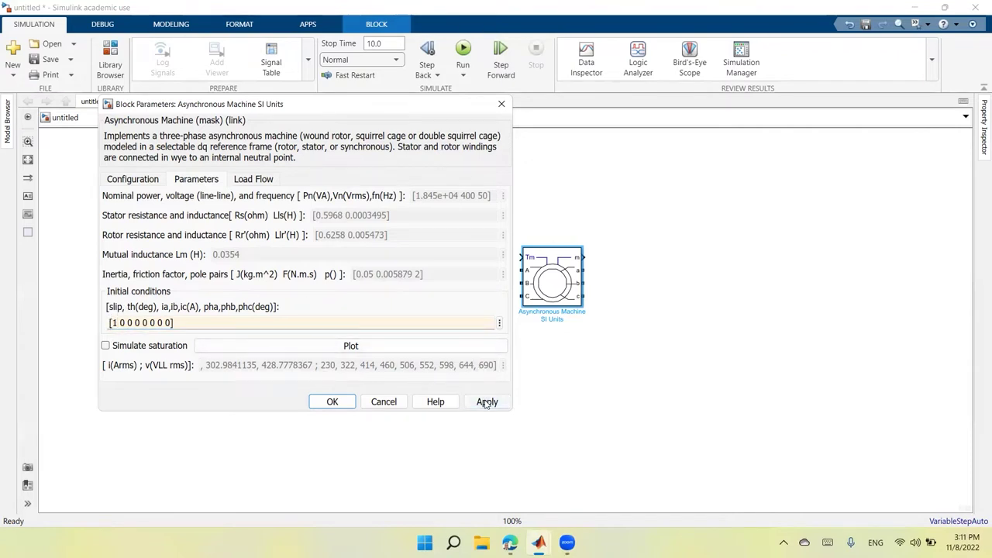
left_click(338, 401)
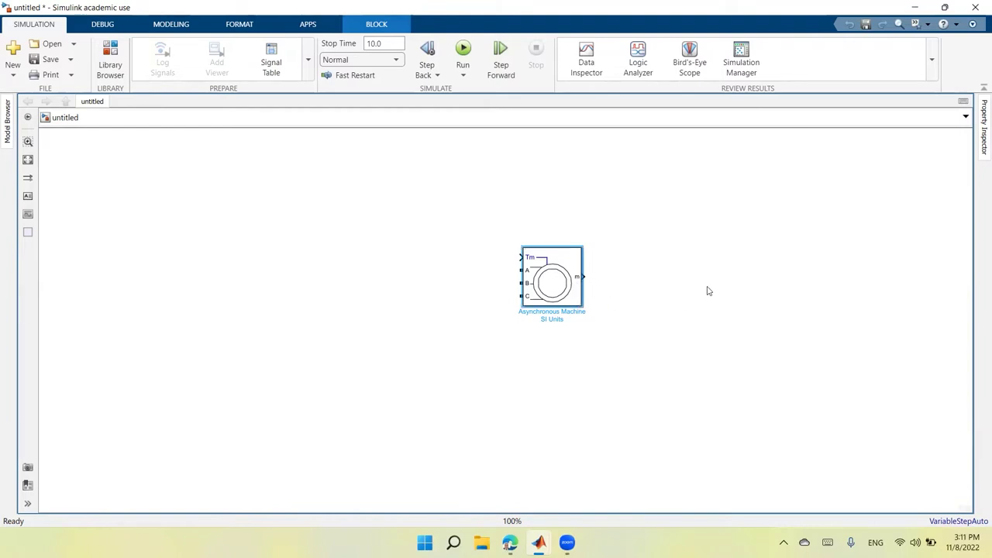
Step: Move the machine up, add a Simulink Constant block beside it, and connect the constant to the machine's Tm input
left_click_drag(564, 264, 561, 224)
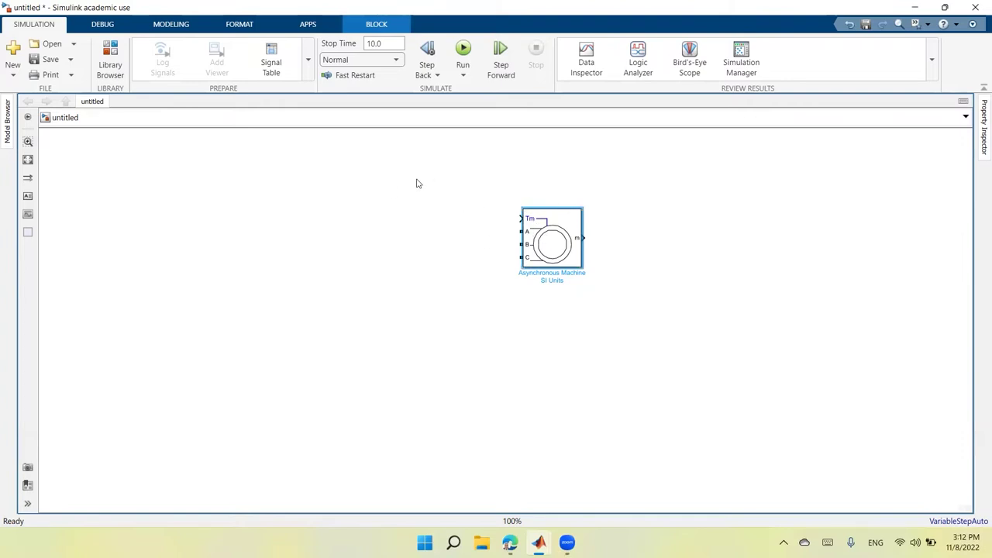
double_click(376, 332)
type("conss")
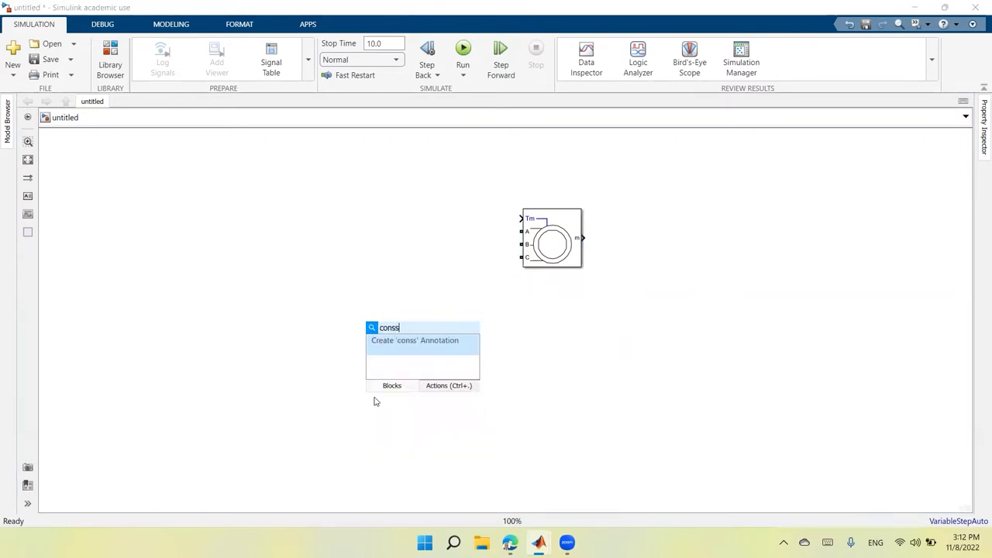
key("BackSpace")
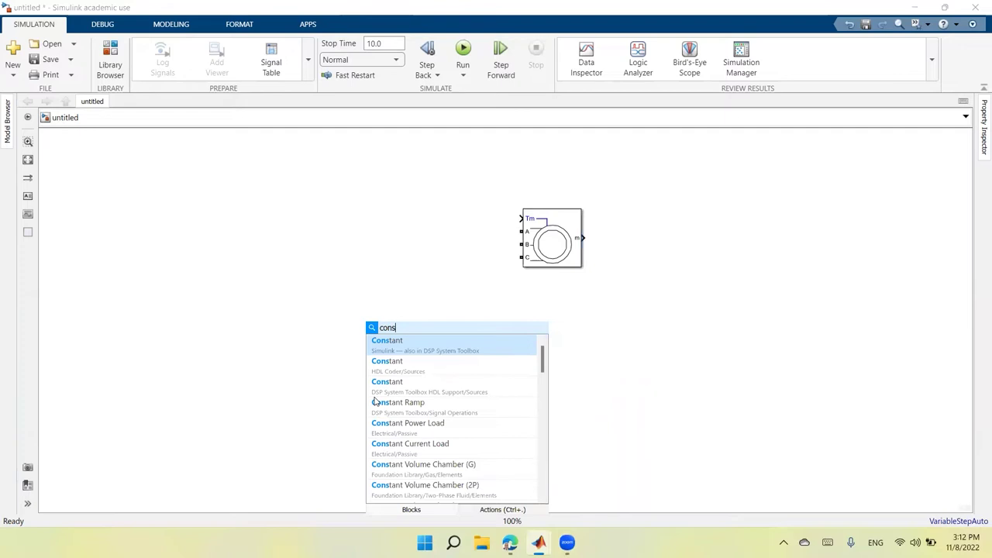
left_click(408, 346)
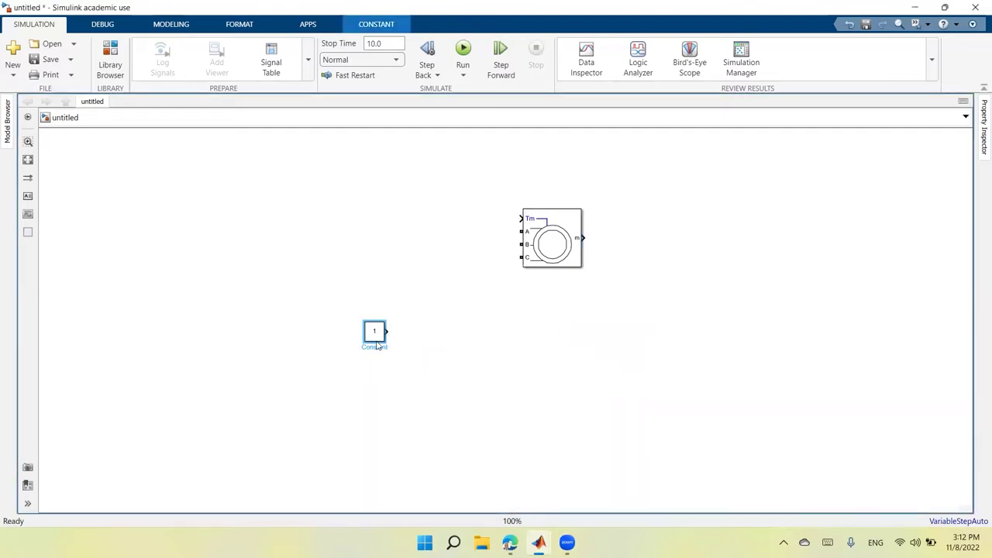
left_click_drag(377, 338, 421, 203)
left_click(474, 219)
left_click(484, 224)
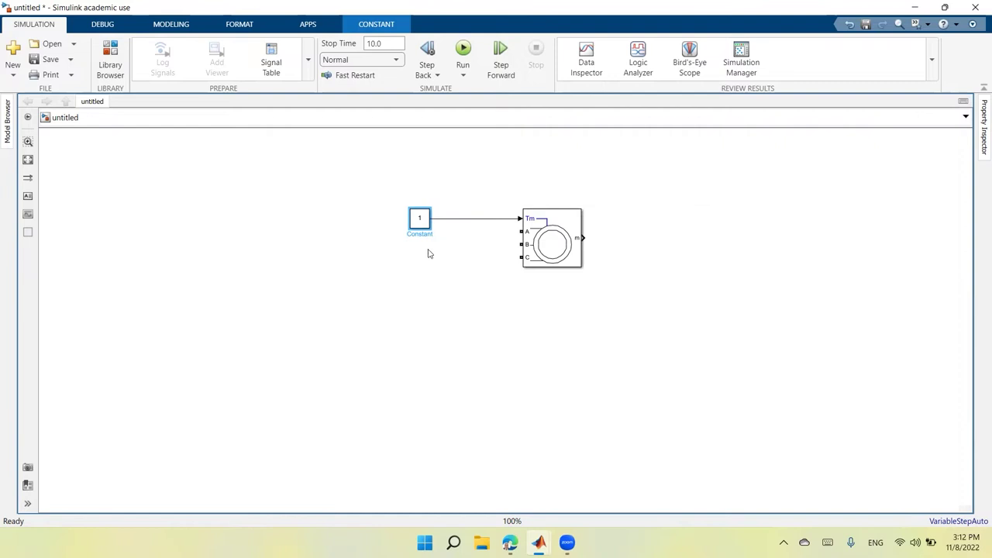
Step: Open the block parameters of the Asynchronous Machine and the Constant and arrange both dialogs side by side
double_click(562, 243)
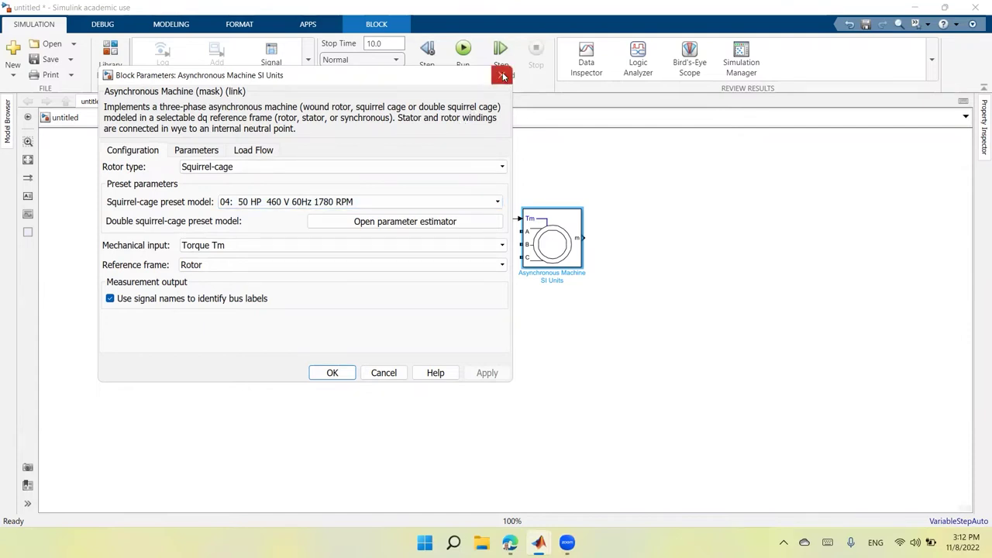
left_click_drag(450, 83, 746, 221)
left_click(419, 225)
double_click(418, 225)
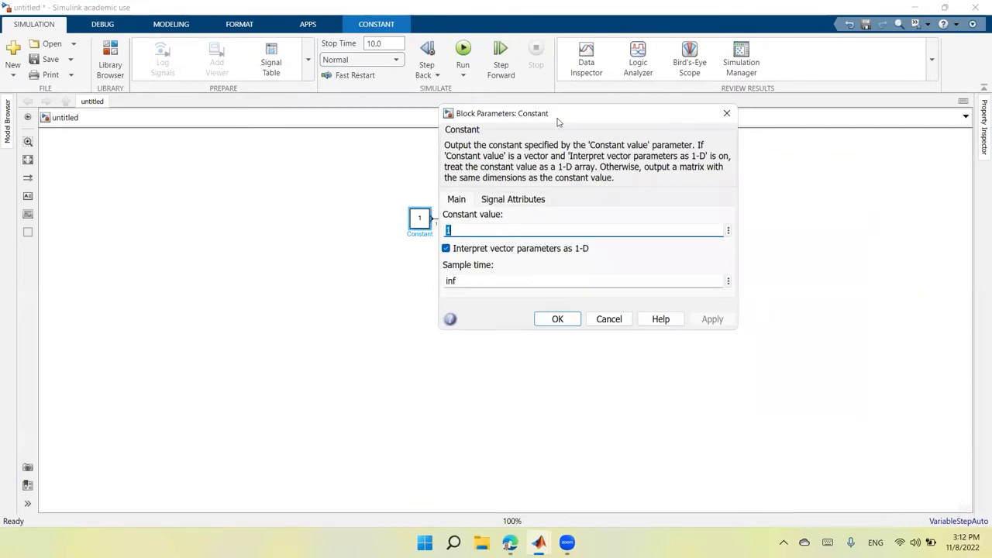
left_click_drag(557, 120, 189, 195)
mouse_move(539, 543)
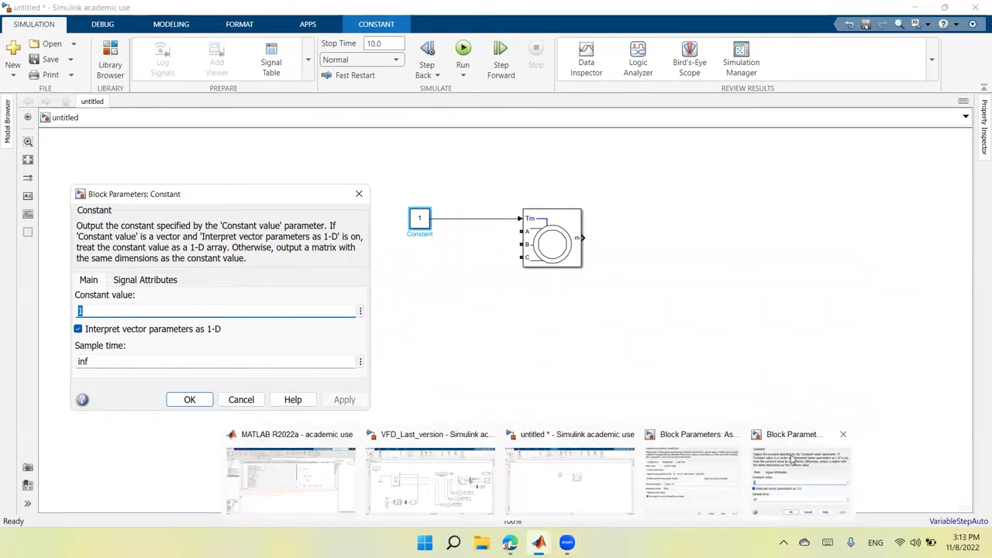
left_click(709, 478)
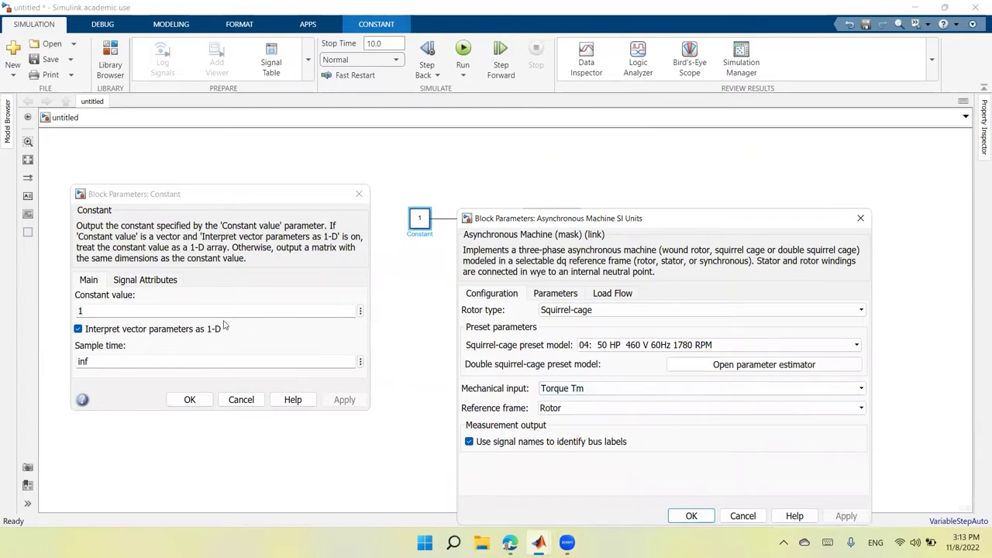
Step: Enter 50*746/(1780*pi*2/60) as the Constant block's value for the load torque
left_click(128, 310)
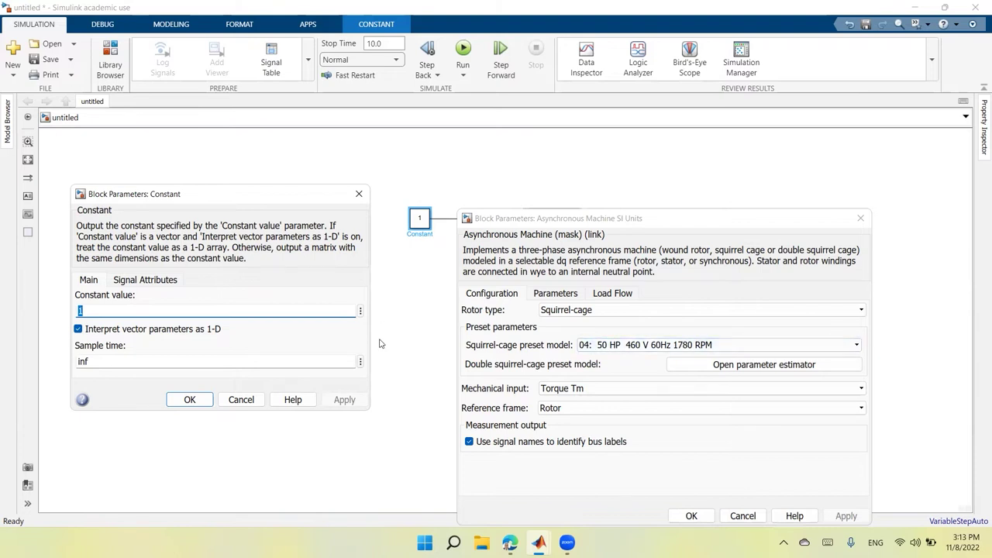
type("50*74")
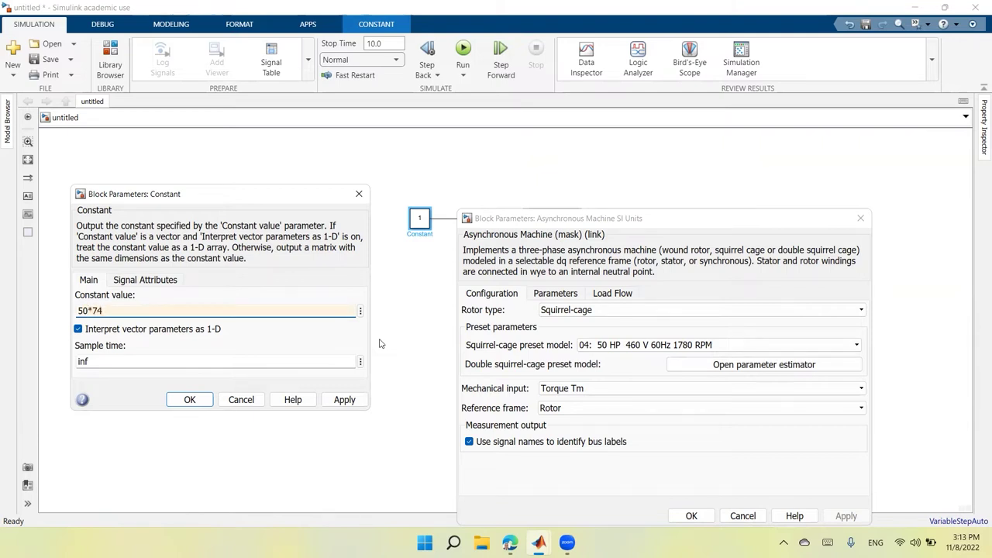
type("/")
type("*")
type("pi*2/60)")
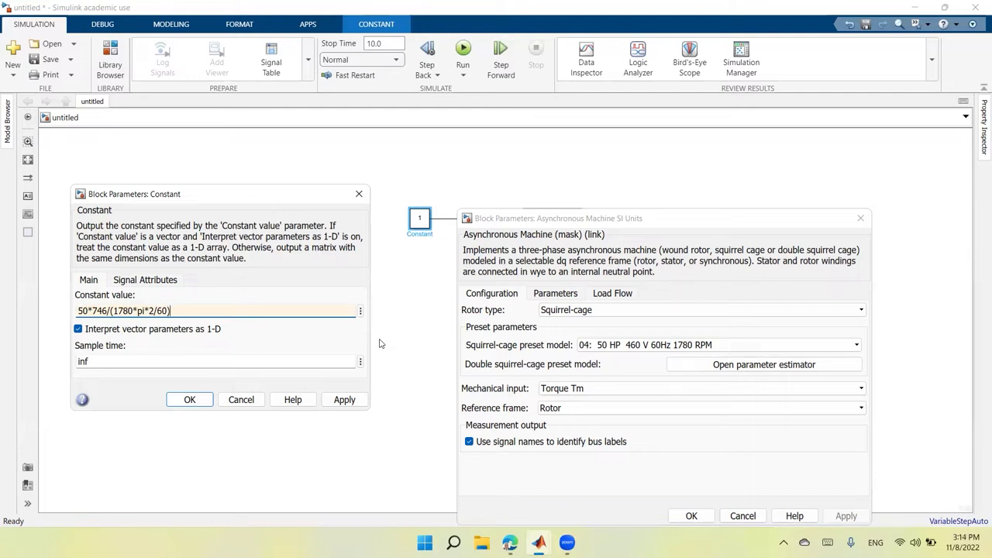
Step: Copy the entire constant value expression, then apply and accept the Constant block's parameters
key("shift+Left")
key("shift+Left")
key("shift+Left")
key("shift+Left")
key("shift+Left")
key("shift+Left")
key("shift+Left")
key("shift+Left")
key("shift+Left")
key("shift+Left")
key("shift+Left")
key("shift+Left")
key("shift+Left")
key("shift+Left")
key("shift+Left")
key("shift+Left")
key("shift+Left")
key("shift+Left")
key("shift+Left")
key("shift+Left")
key("ctrl+c")
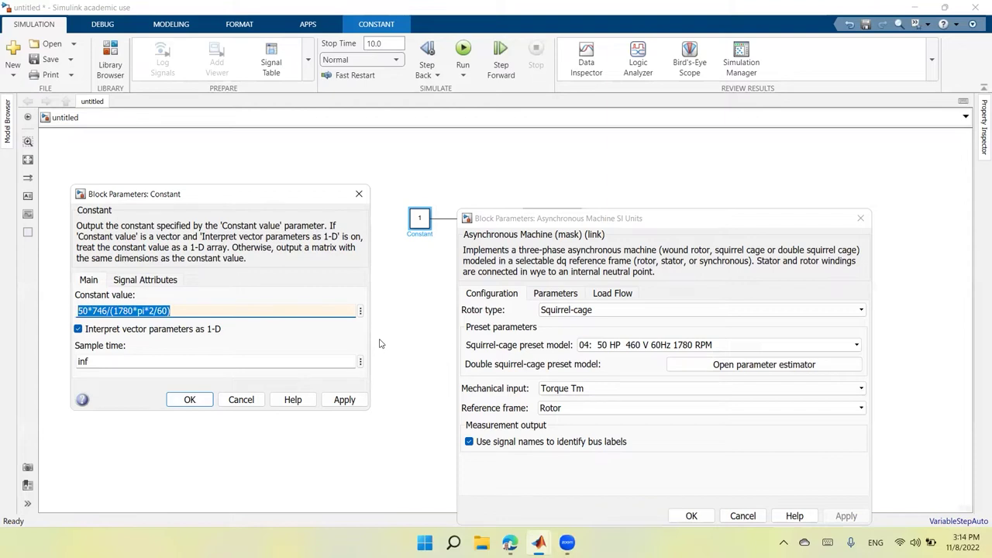
left_click(346, 402)
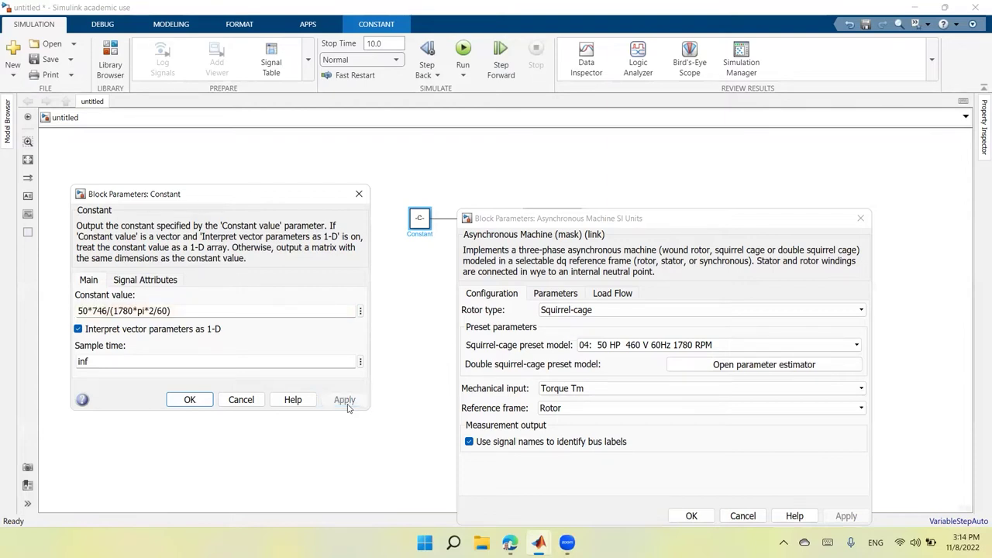
left_click(190, 399)
Step: Switch to the MATLAB Command Window, evaluate the copied expression 50*746/(1780*pi*2/60), and copy the numeric result
mouse_move(539, 541)
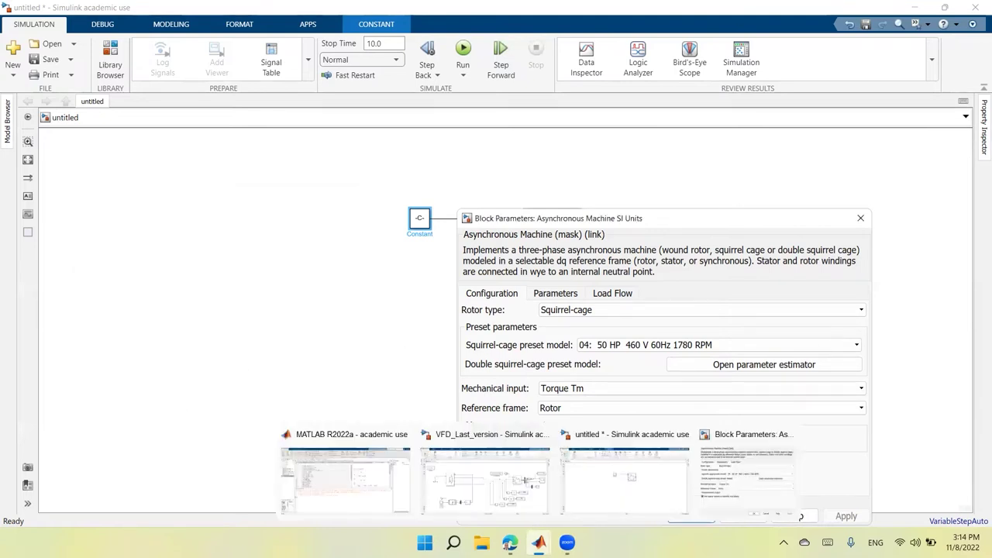
left_click(387, 476)
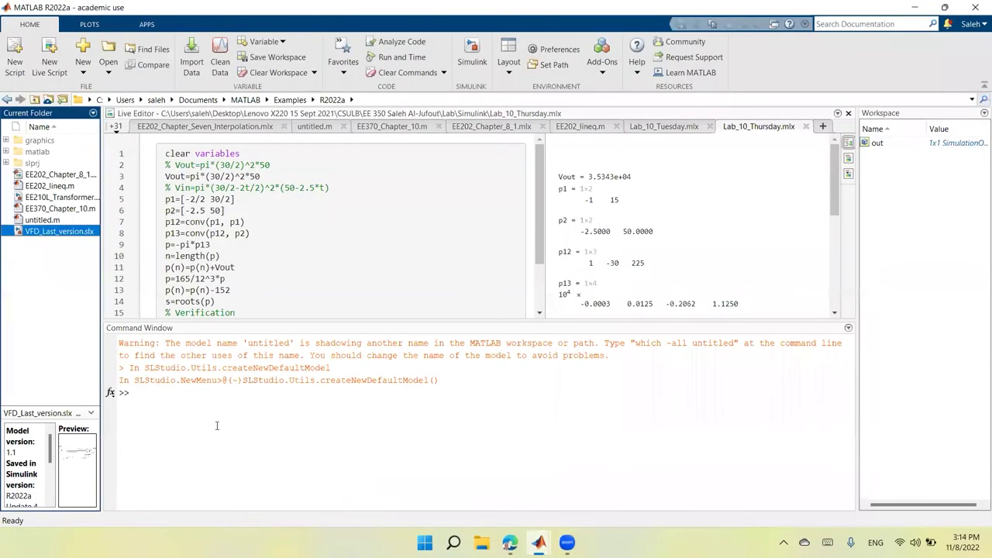
right_click(144, 393)
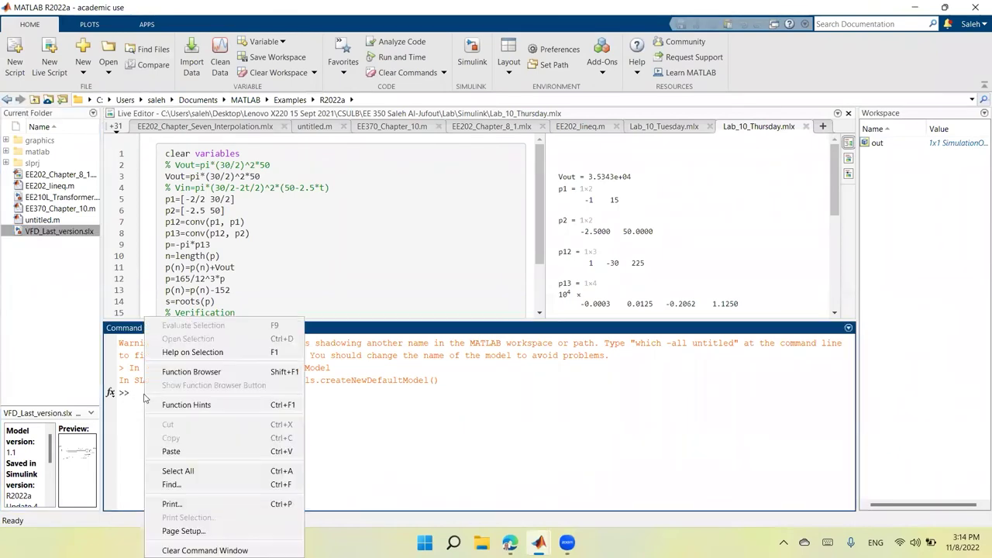
left_click(189, 449)
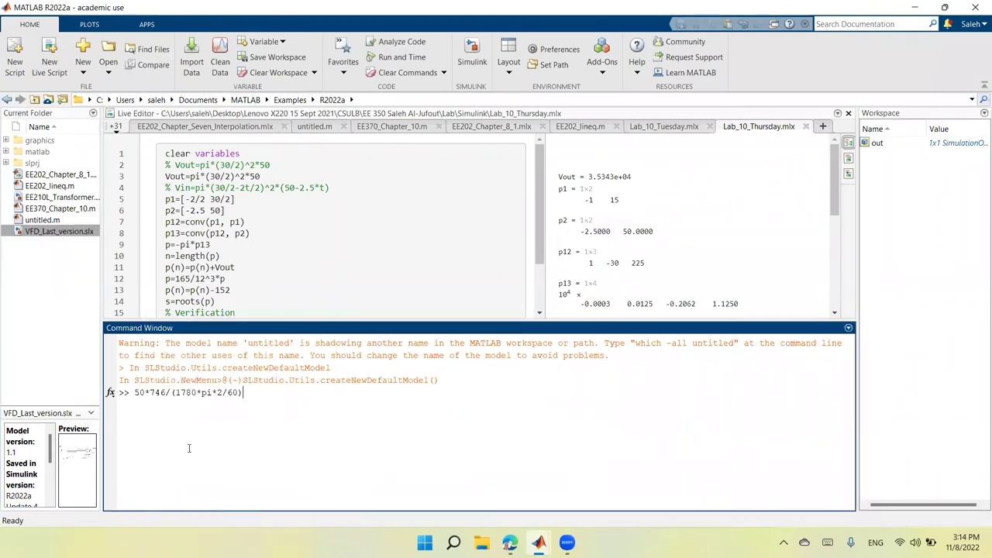
key("Return")
left_click_drag(129, 441, 166, 442)
right_click(166, 442)
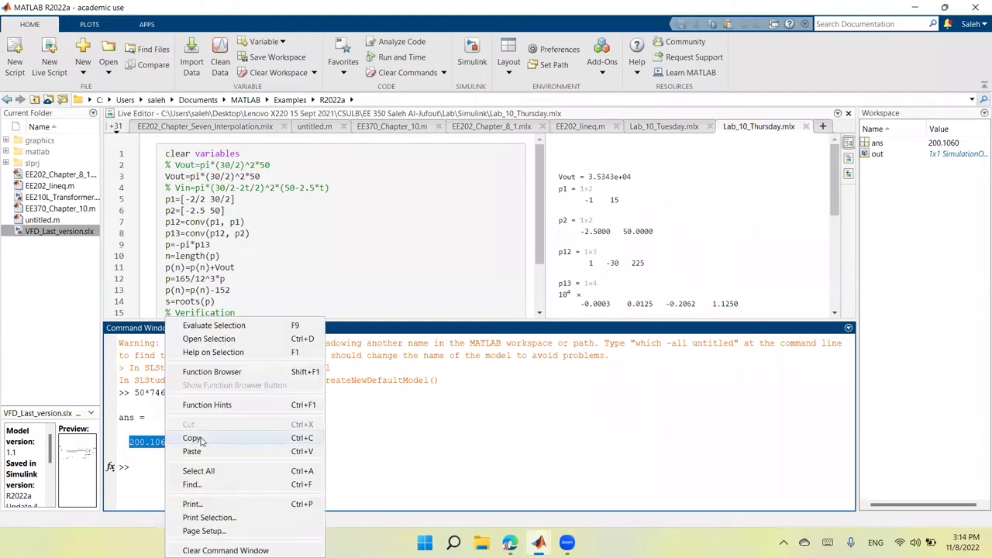
left_click(201, 440)
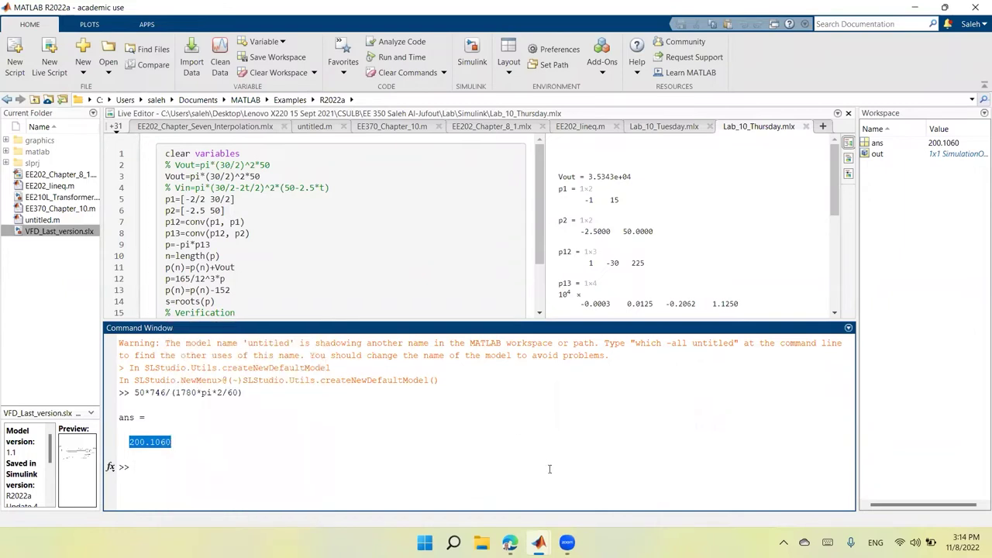
Step: Return to the untitled Simulink model, rename the Constant block 200.1060 N.m, and widen it to fit its full expression
mouse_move(566, 543)
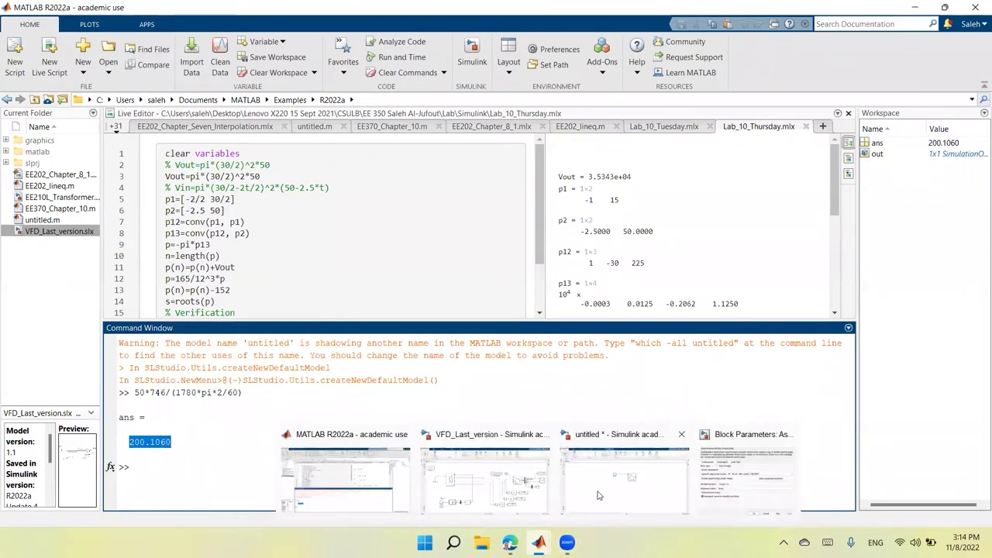
left_click(593, 489)
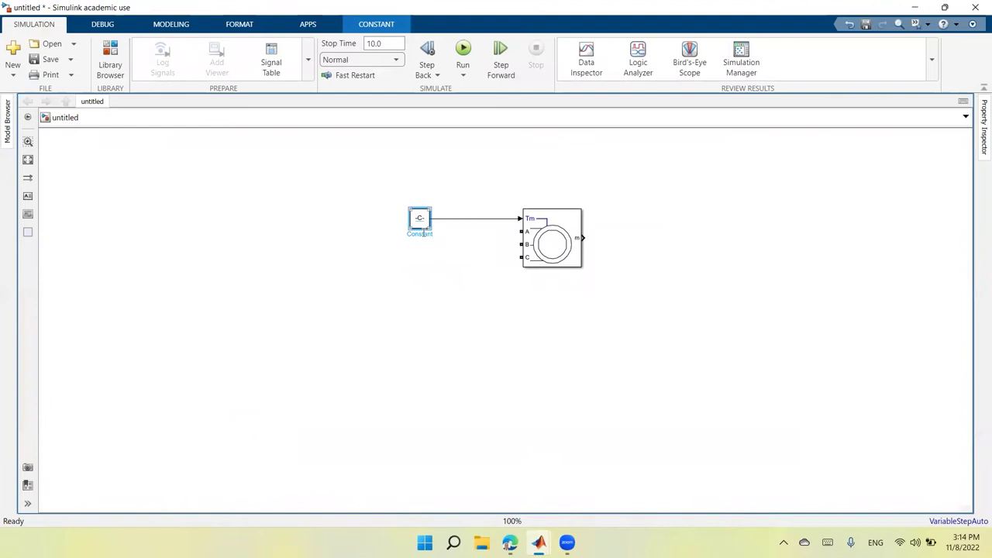
double_click(422, 233)
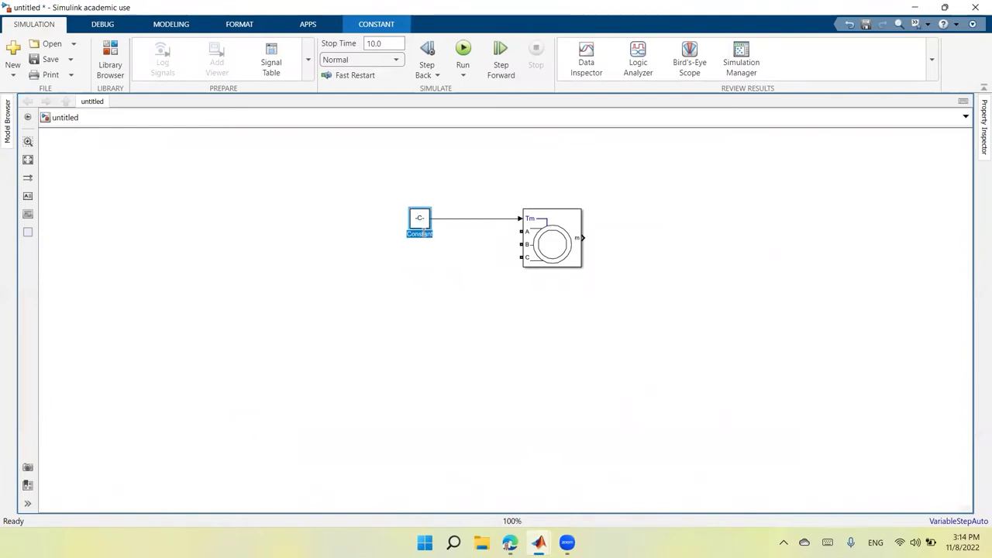
right_click(423, 232)
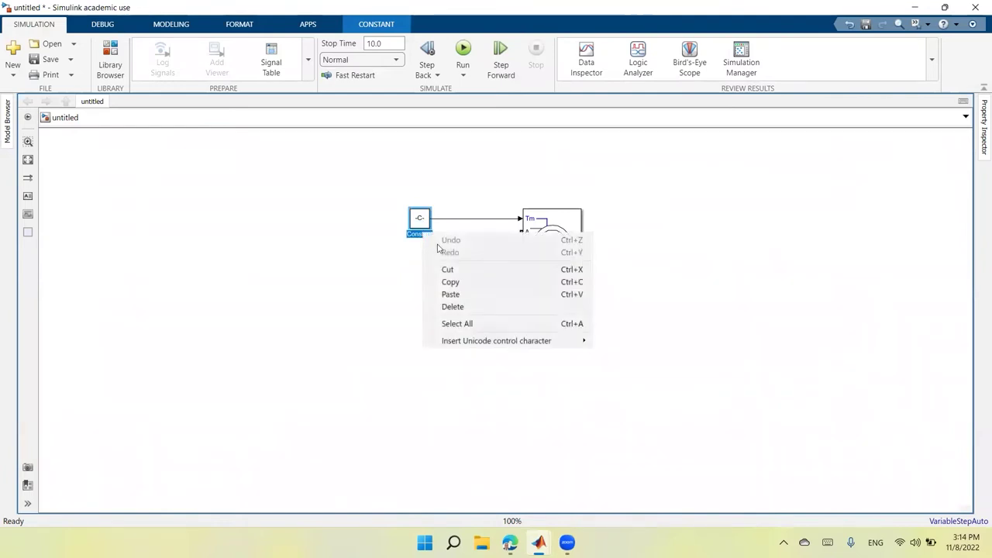
left_click(453, 292)
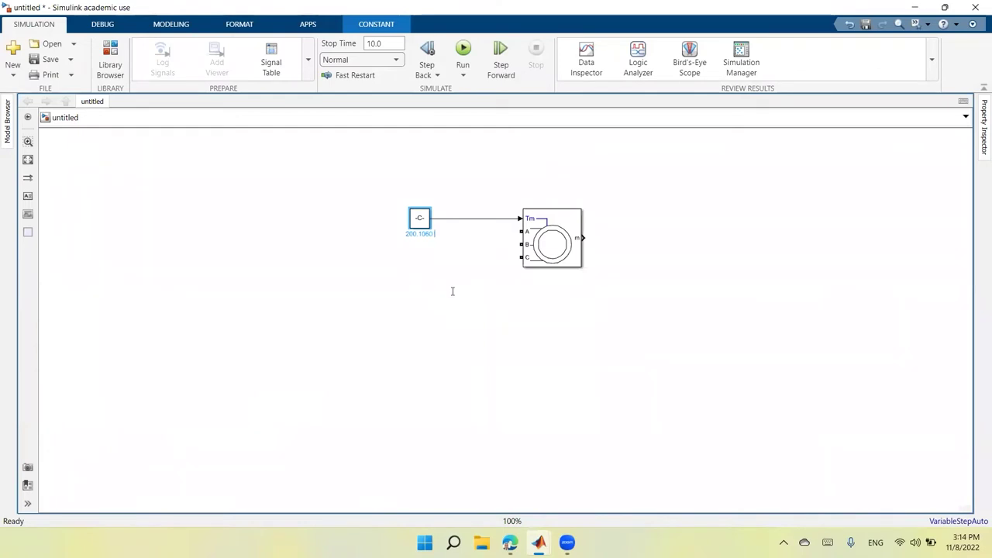
type("N.m")
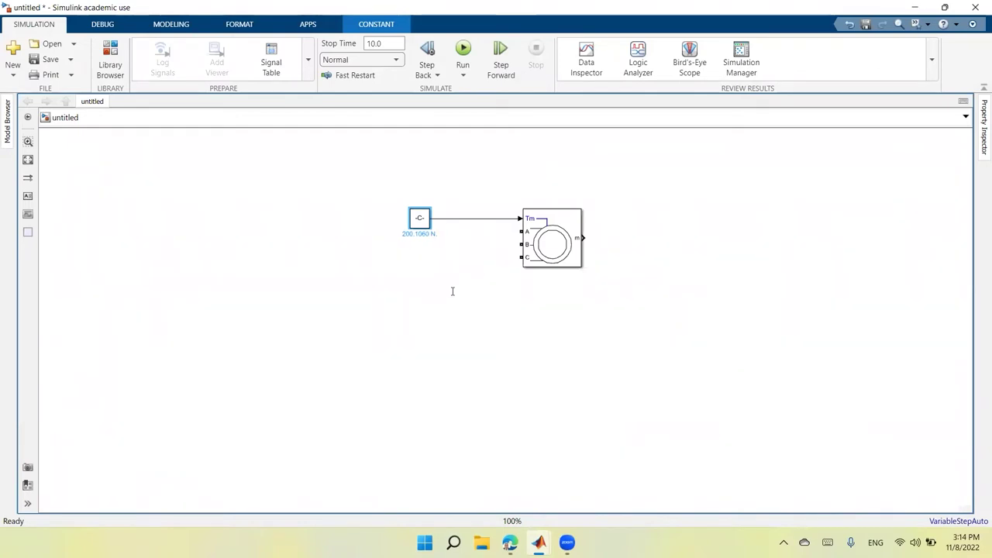
left_click(453, 290)
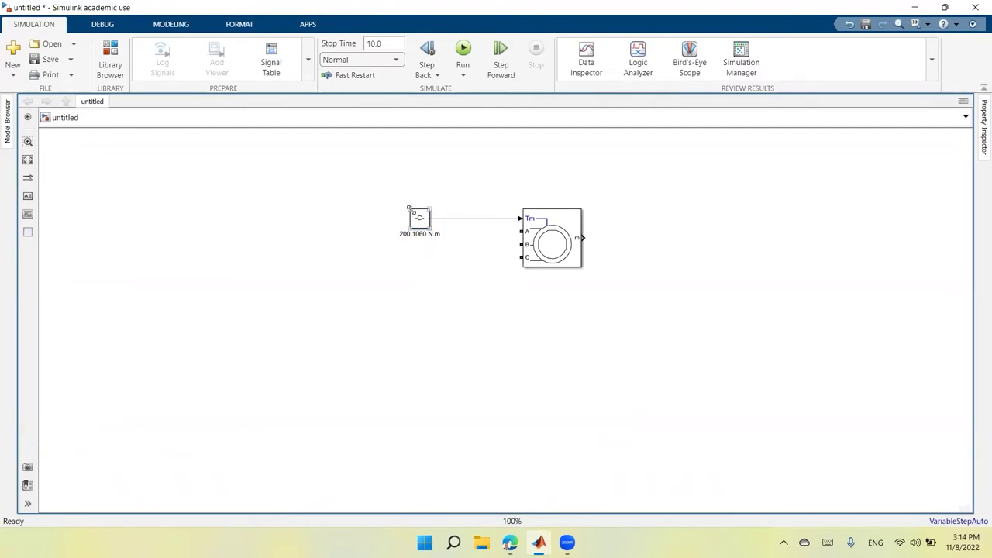
left_click_drag(409, 207, 357, 208)
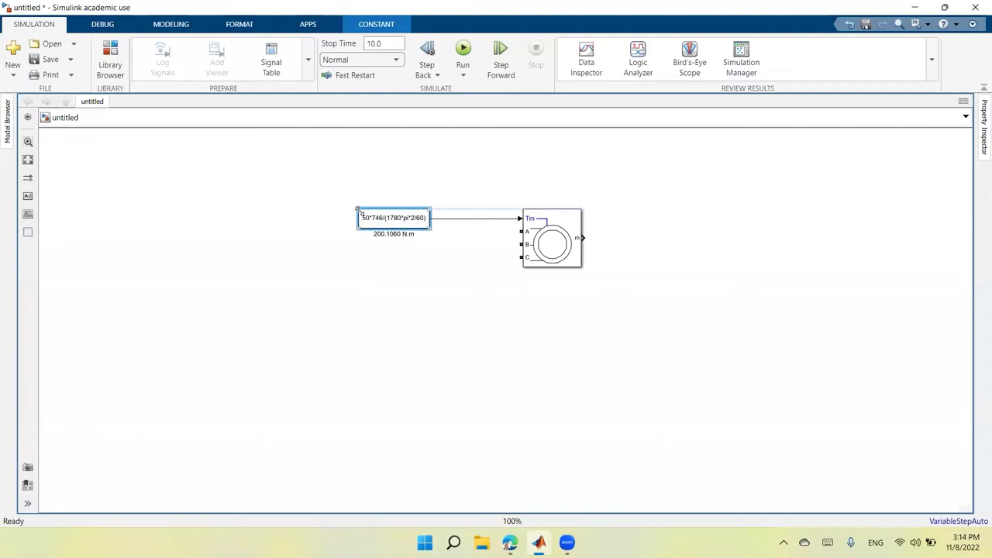
left_click(414, 272)
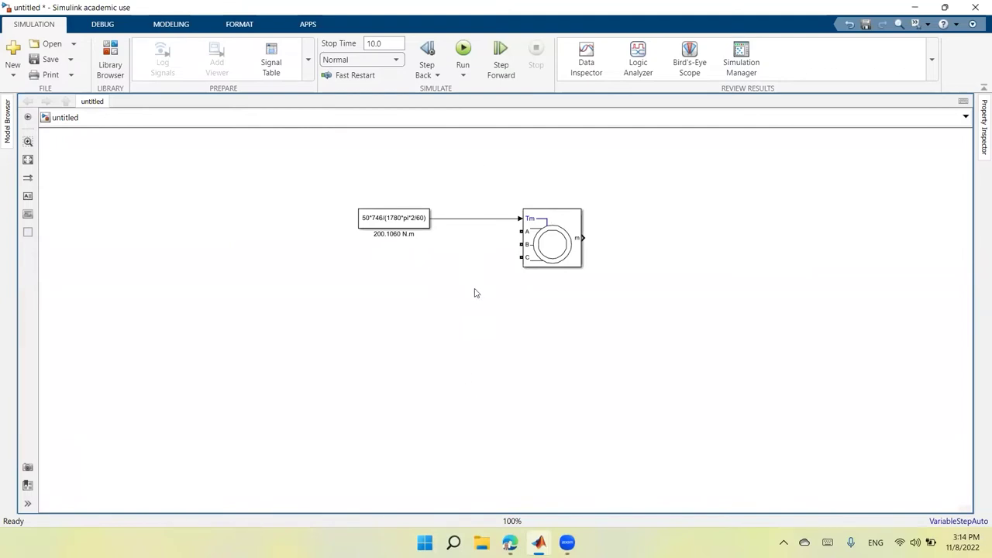
Step: Add a Simulink Gain block and insert it on the line between the constant and the machine's Tm input
double_click(346, 353)
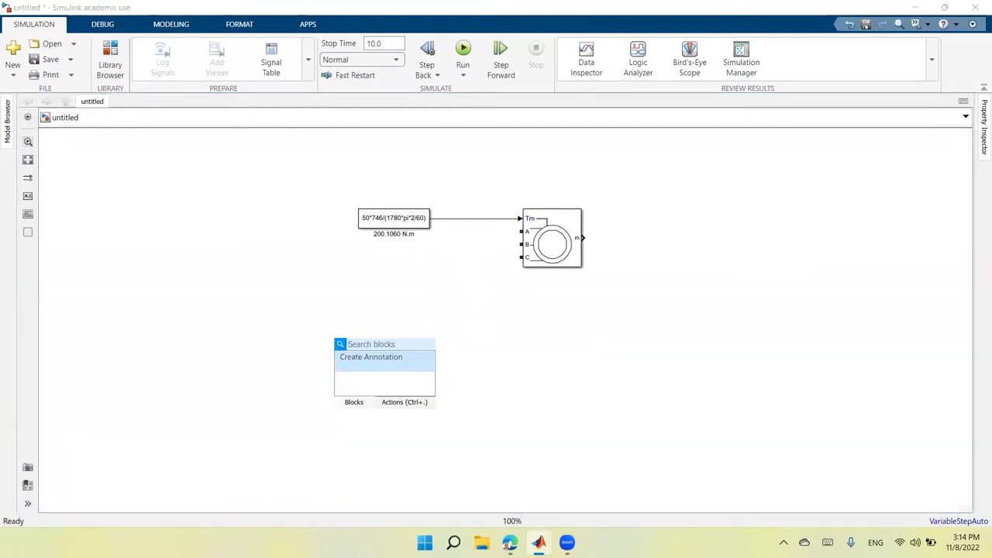
type("d")
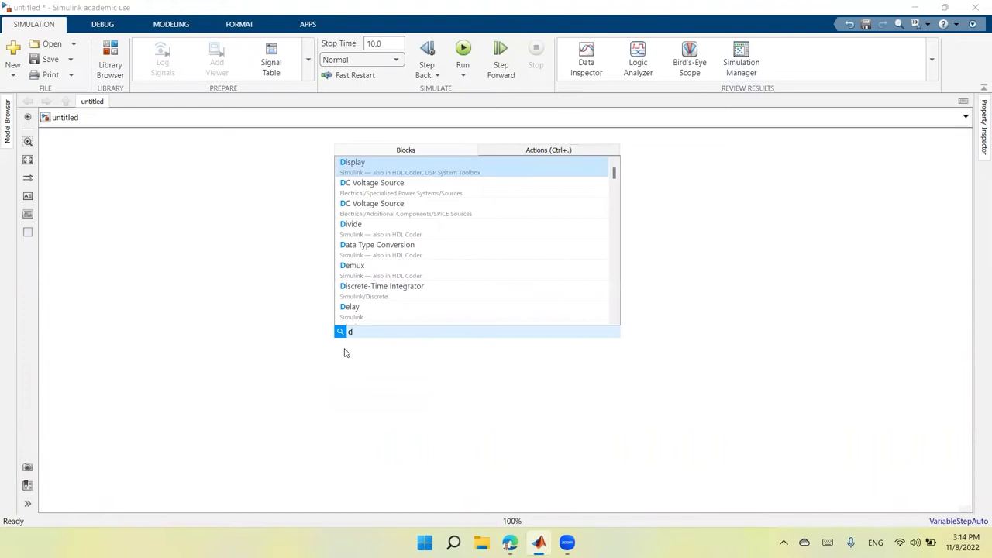
type("ai")
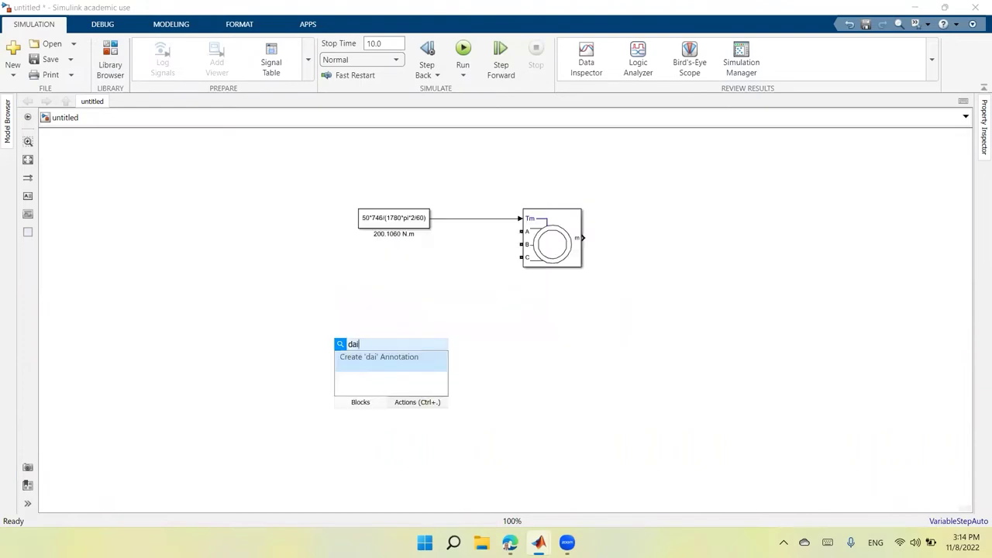
key("BackSpace")
key("BackSpace")
key("BackSpace")
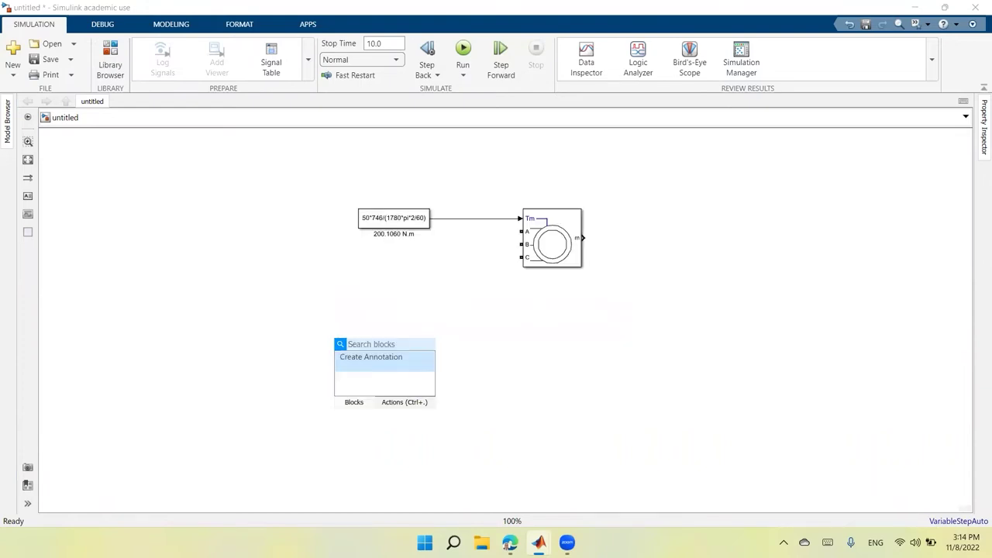
type("gai")
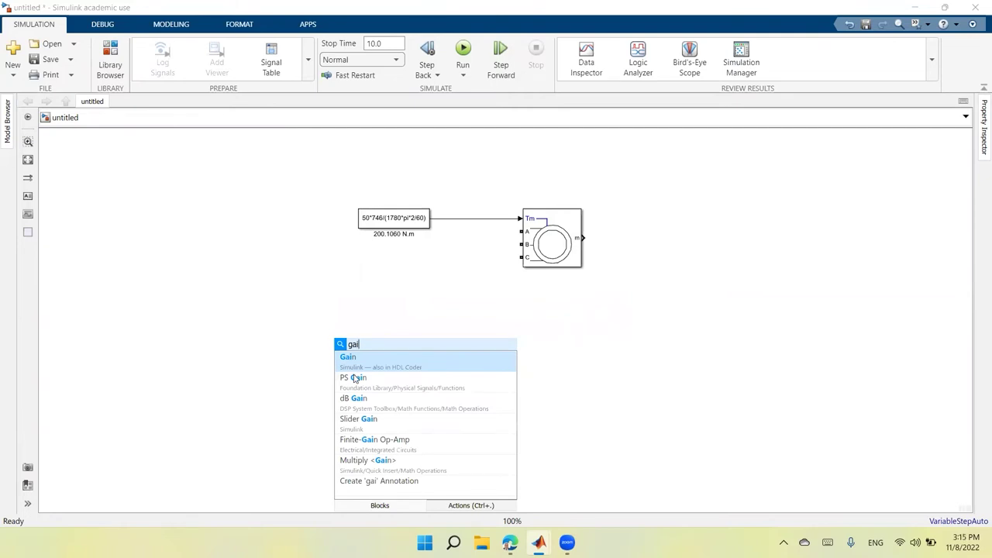
left_click(365, 361)
left_click_drag(352, 345, 468, 218)
Step: Set the Gain block's gain to 0 and accept its parameters
double_click(467, 218)
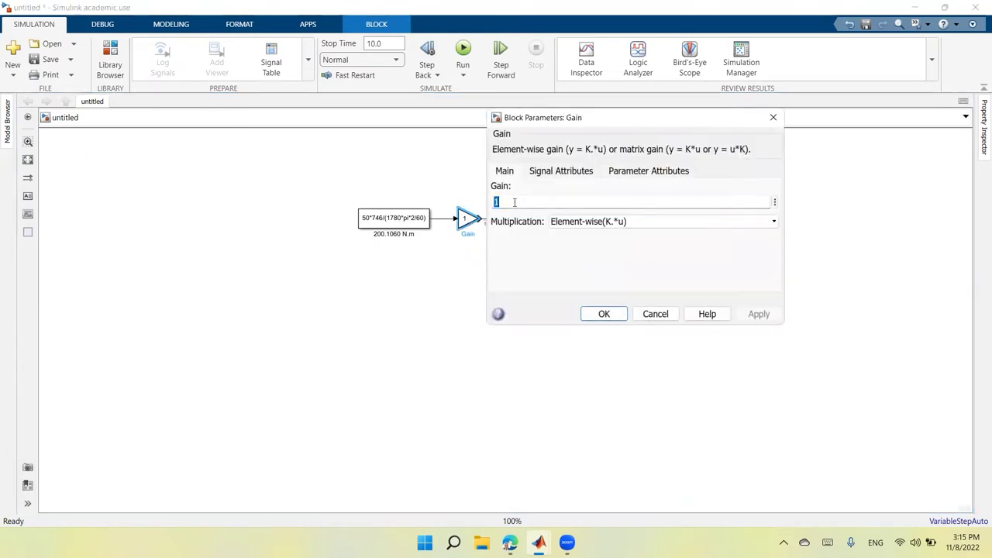
type("0")
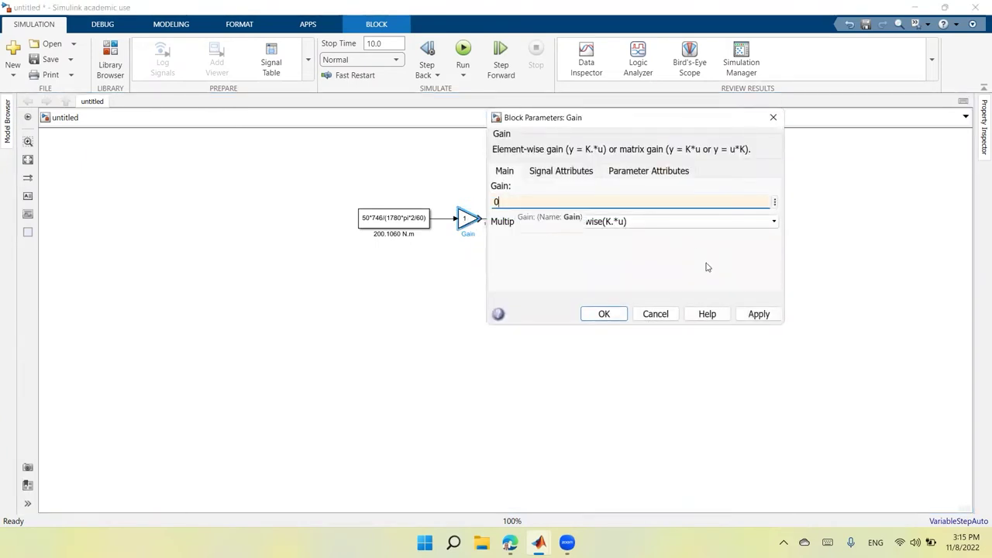
left_click(758, 314)
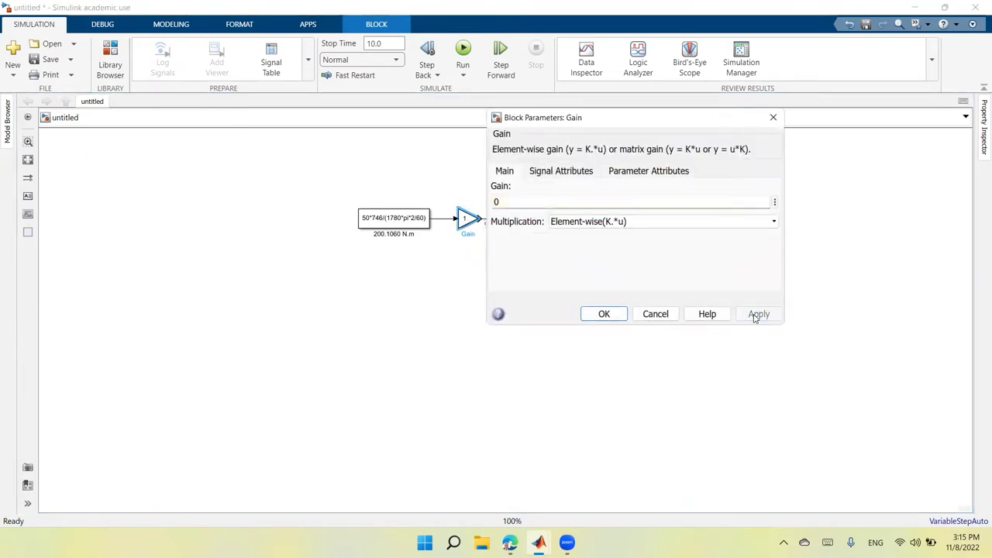
left_click(618, 313)
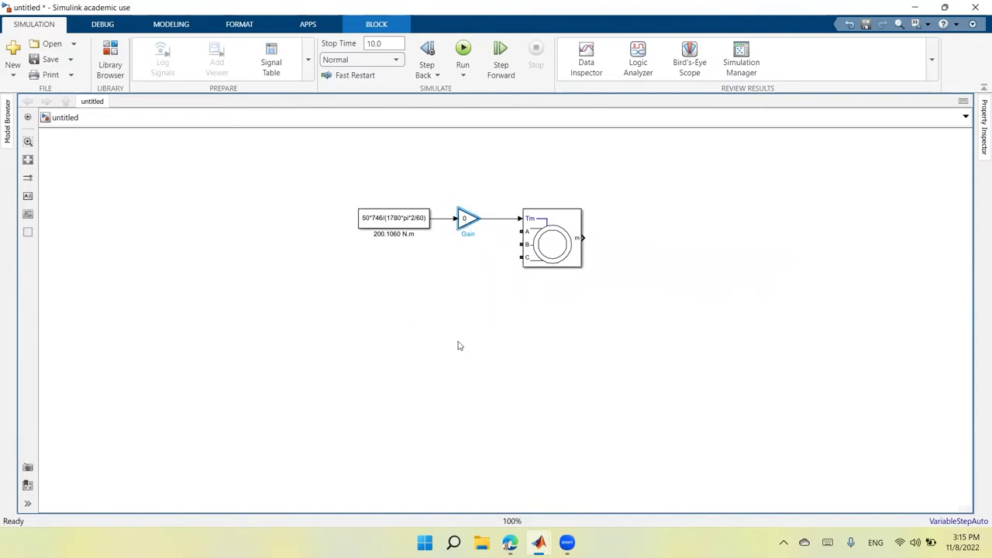
Step: Add a Bus Selector block beside the machine and connect it to the machine's m output
double_click(587, 379)
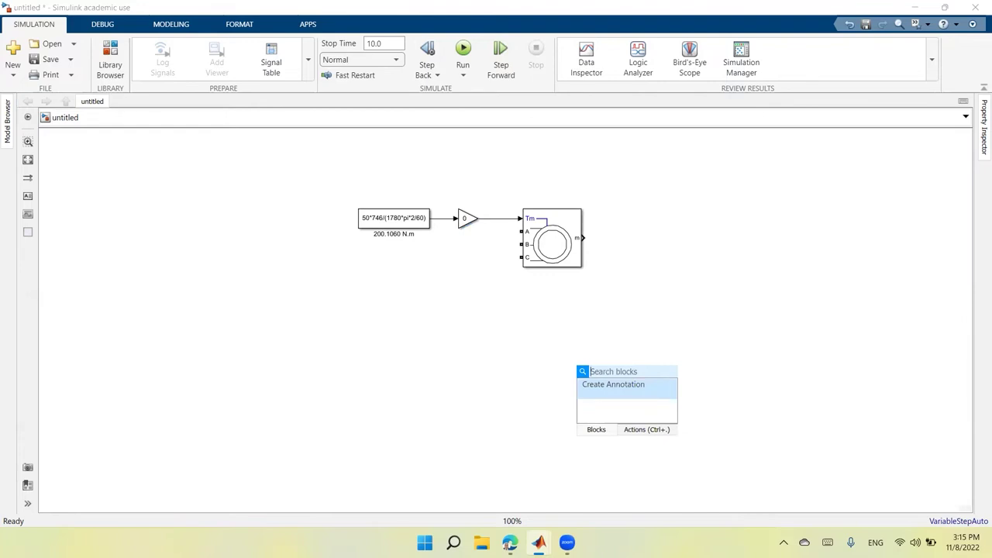
type("bu")
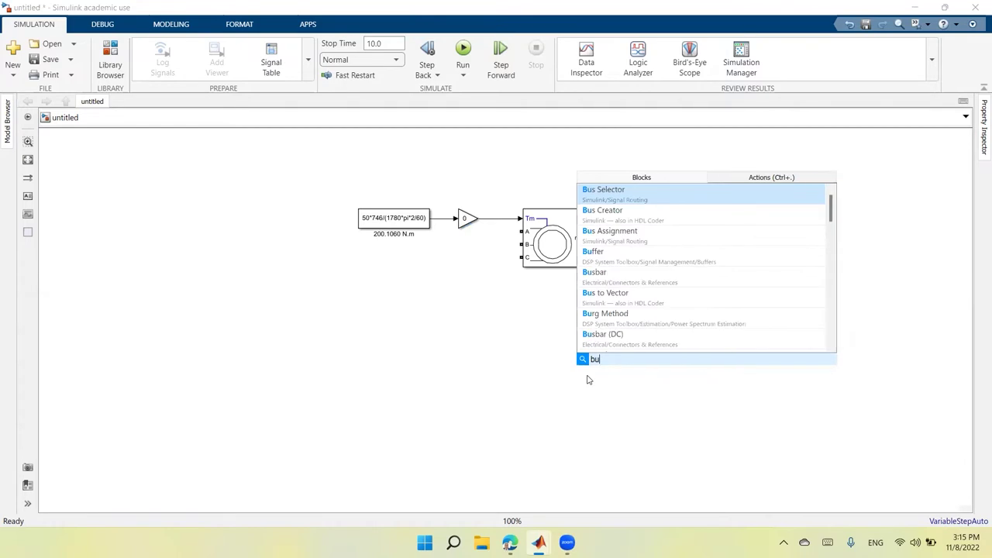
left_click(648, 193)
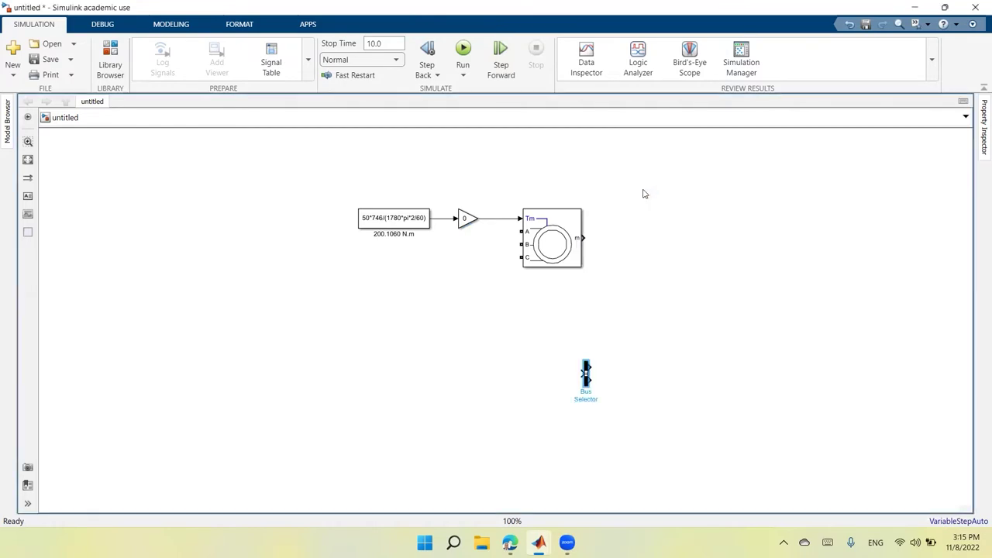
left_click_drag(587, 375, 611, 238)
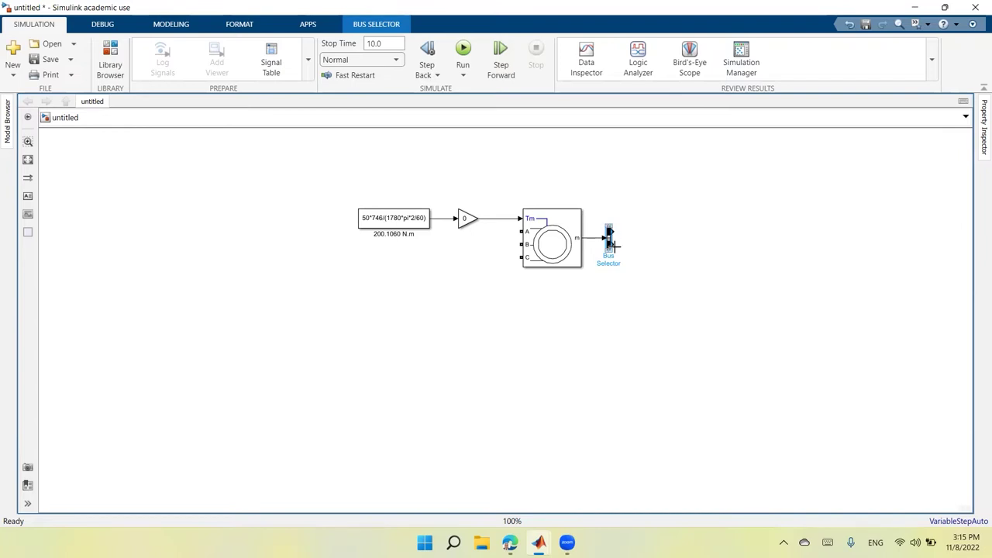
double_click(609, 245)
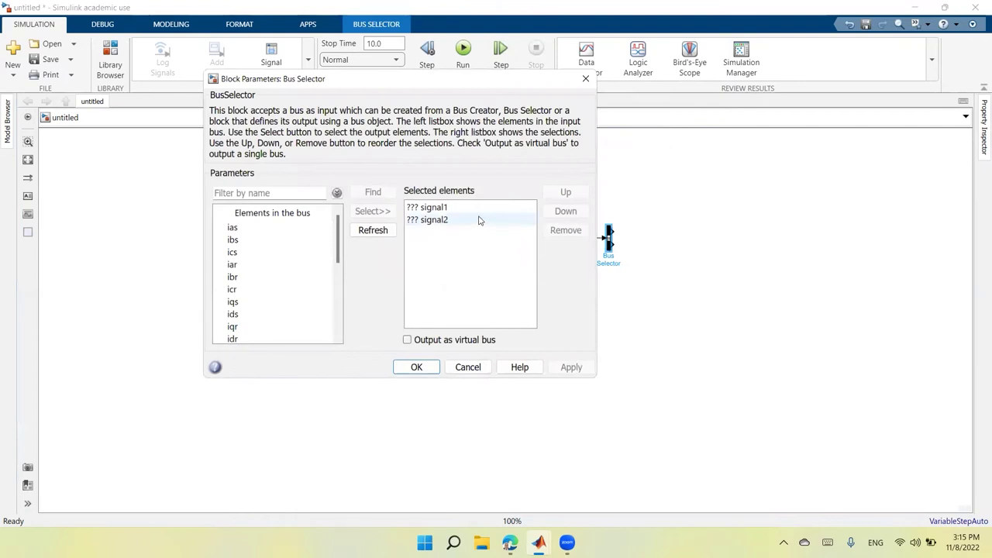
left_click(443, 207)
left_click(565, 230)
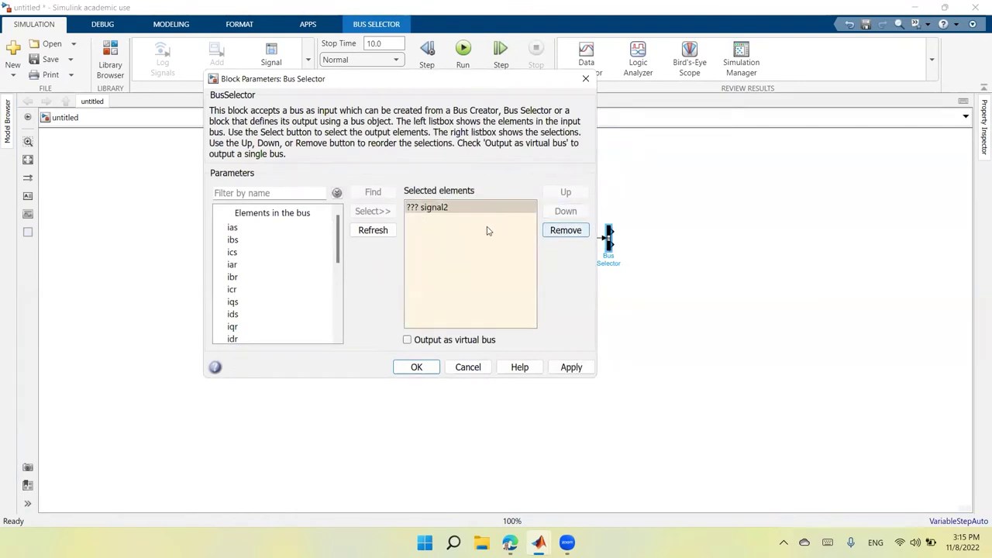
left_click(566, 230)
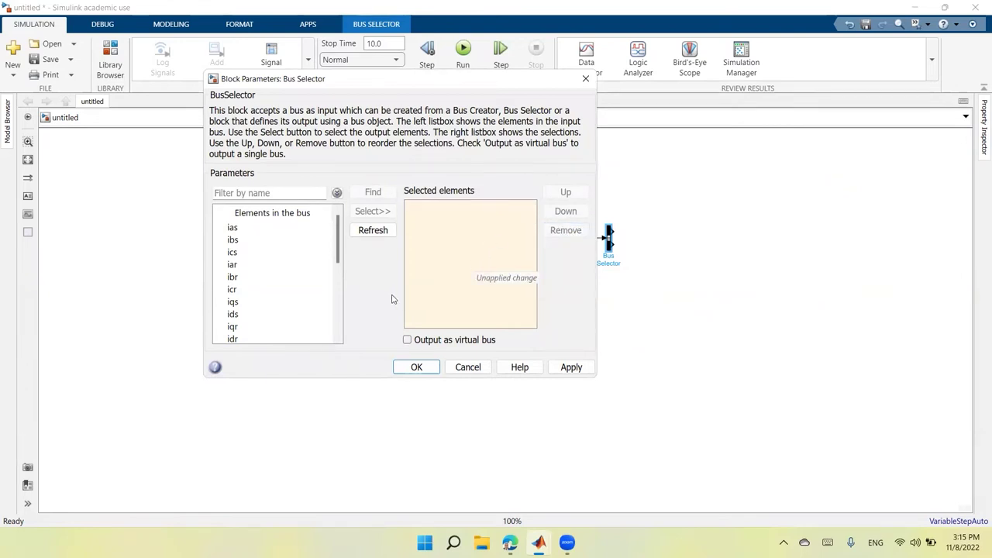
scroll(267, 269, "down", 2)
scroll(267, 269, "down", 2)
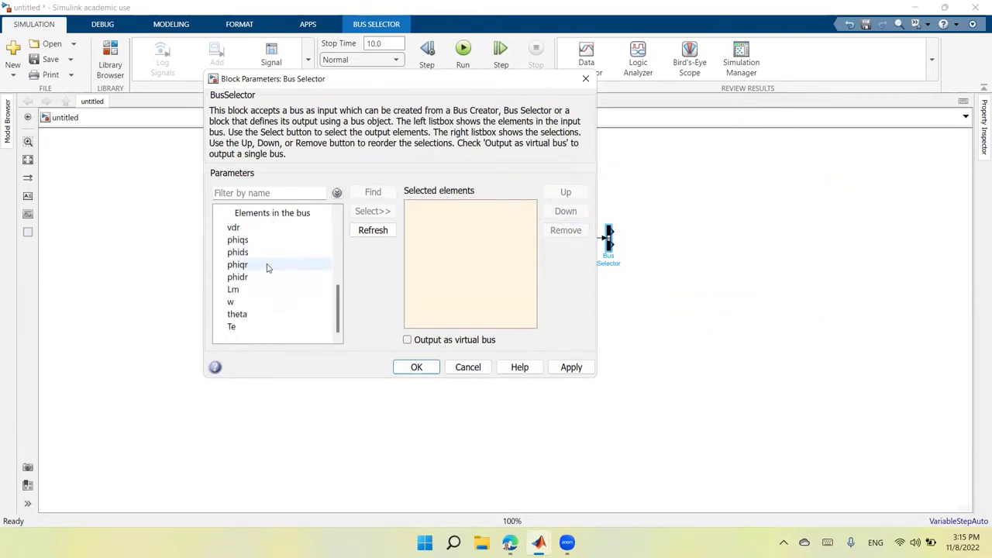
scroll(267, 268, "up", 5)
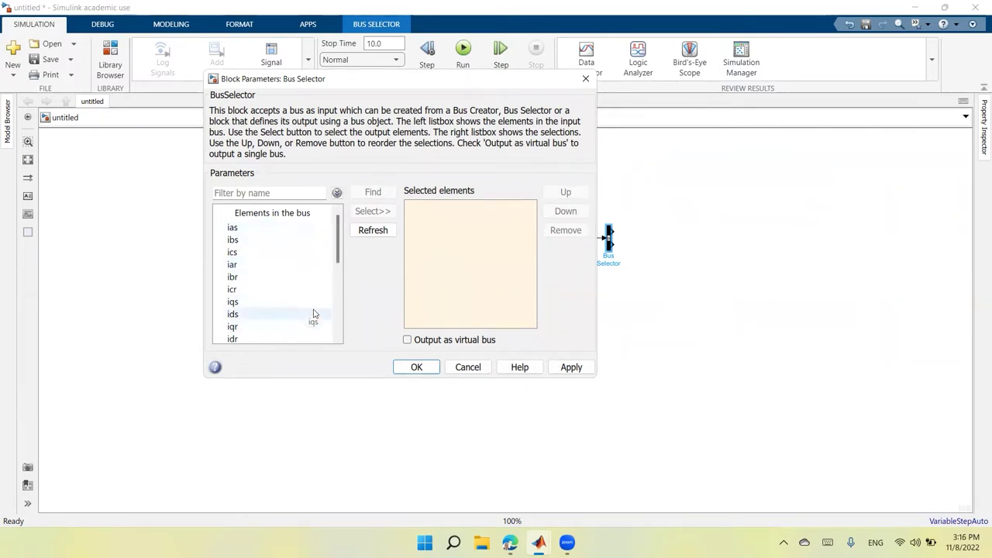
left_click(586, 78)
Step: Turn off the use of signal names to identify bus labels for the Asynchronous Machine and apply the change
double_click(553, 250)
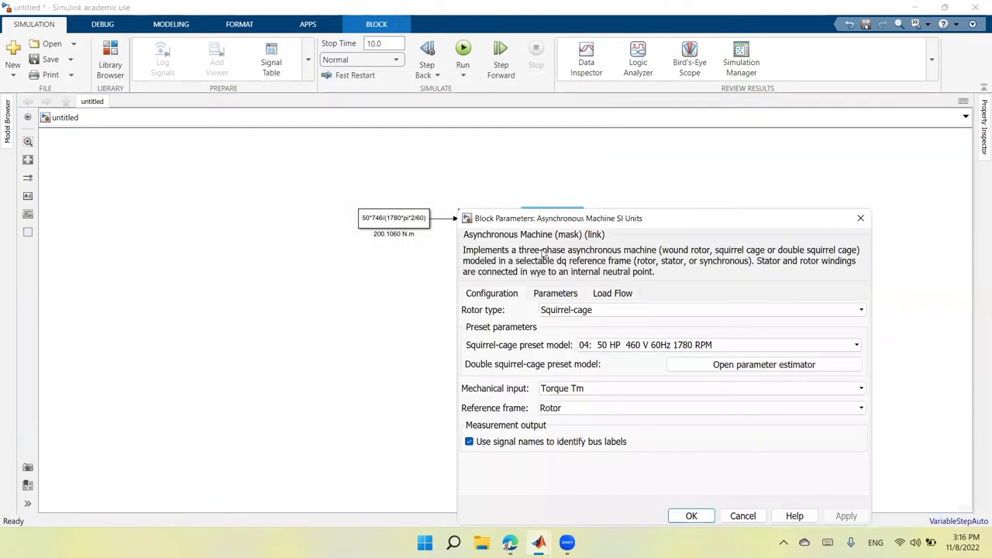
left_click(469, 442)
left_click(844, 514)
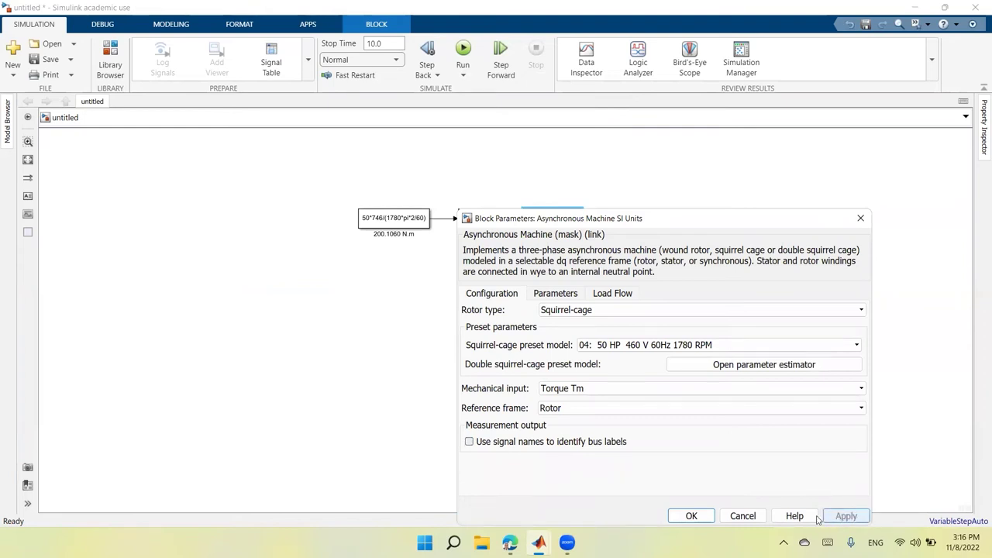
Step: Accept the machine's parameters and replace the Bus Selector's default signal1 and signal2 elements with Mechanical Rotor speed (wm)
left_click(692, 516)
double_click(608, 240)
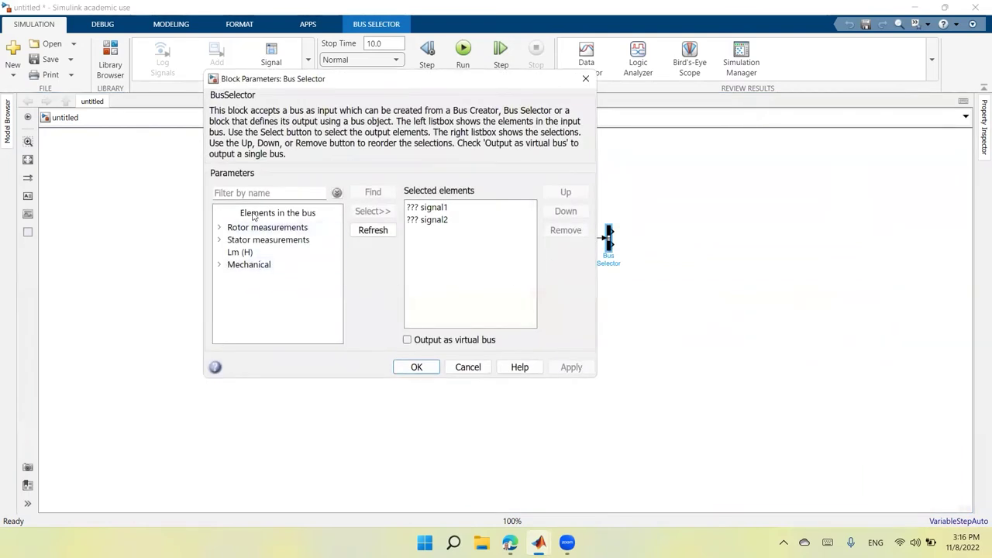
double_click(251, 266)
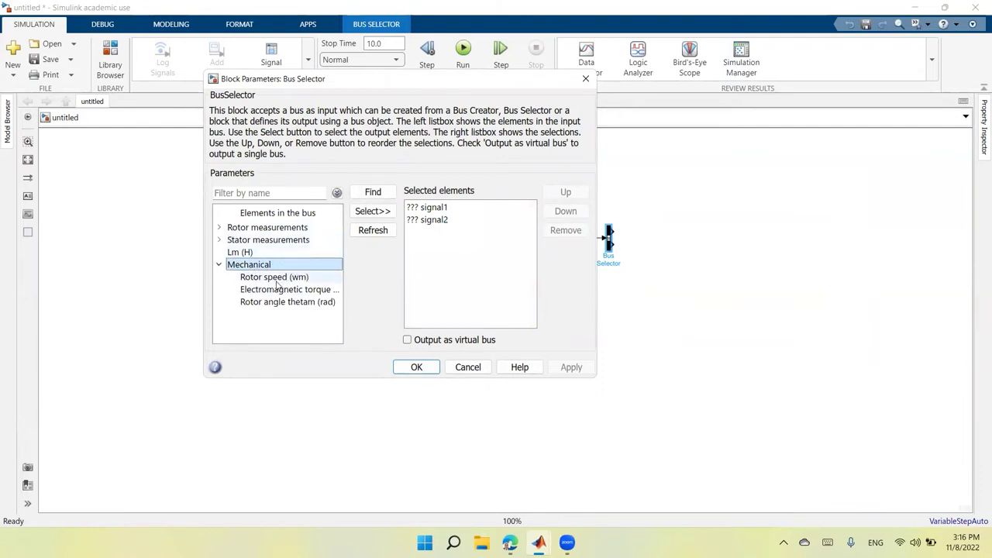
left_click(276, 279)
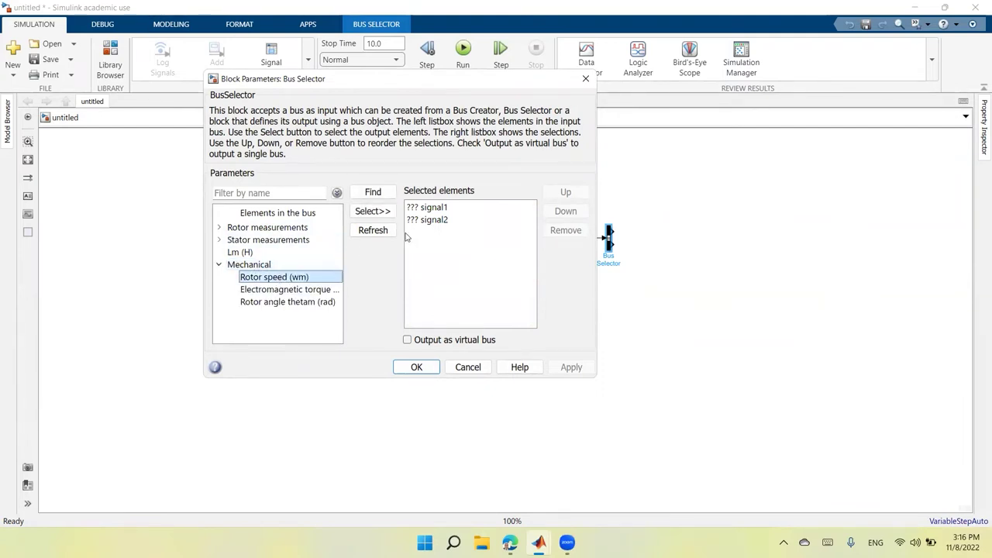
left_click(376, 213)
left_click(447, 207)
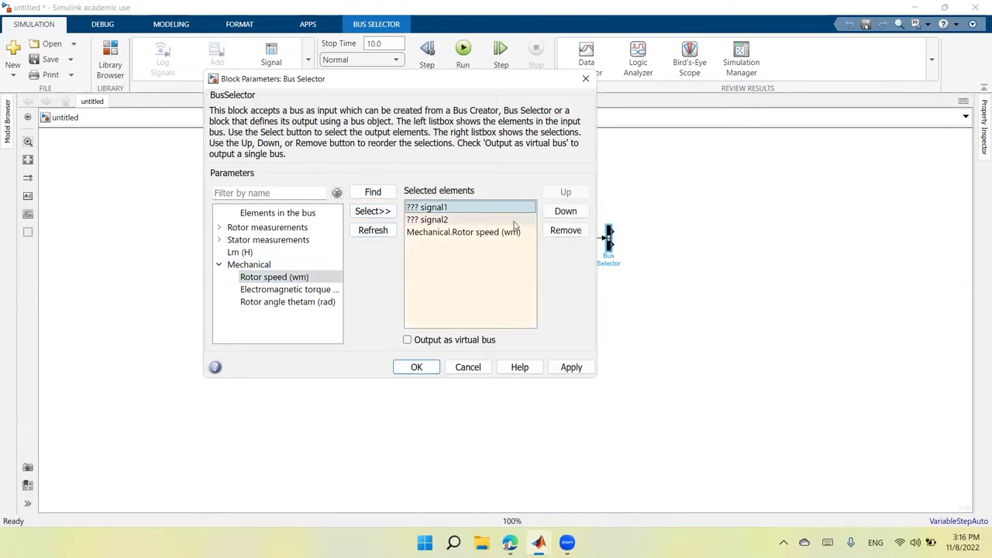
left_click(565, 231)
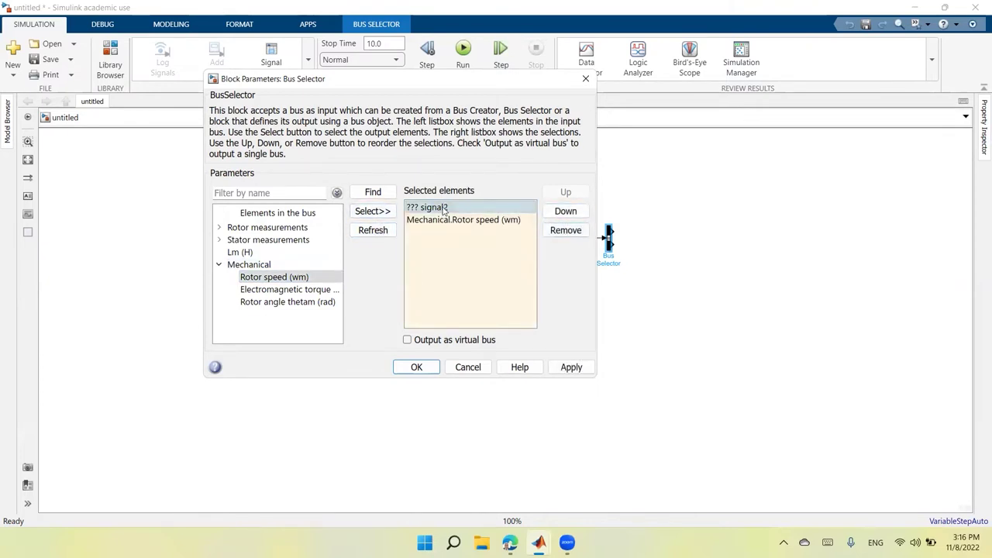
left_click(564, 231)
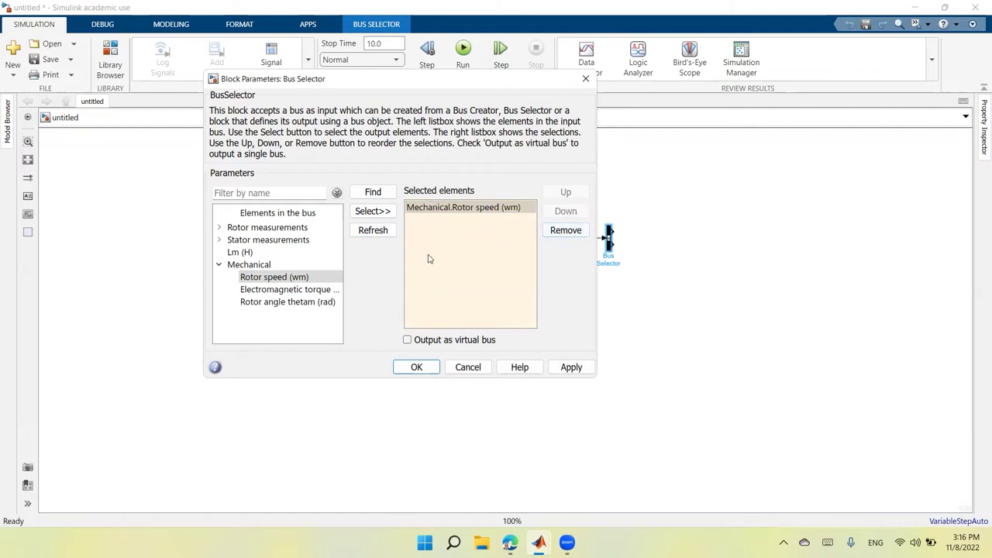
Step: Add the mechanical electromagnetic torque to the Bus Selector's selected elements
left_click(299, 291)
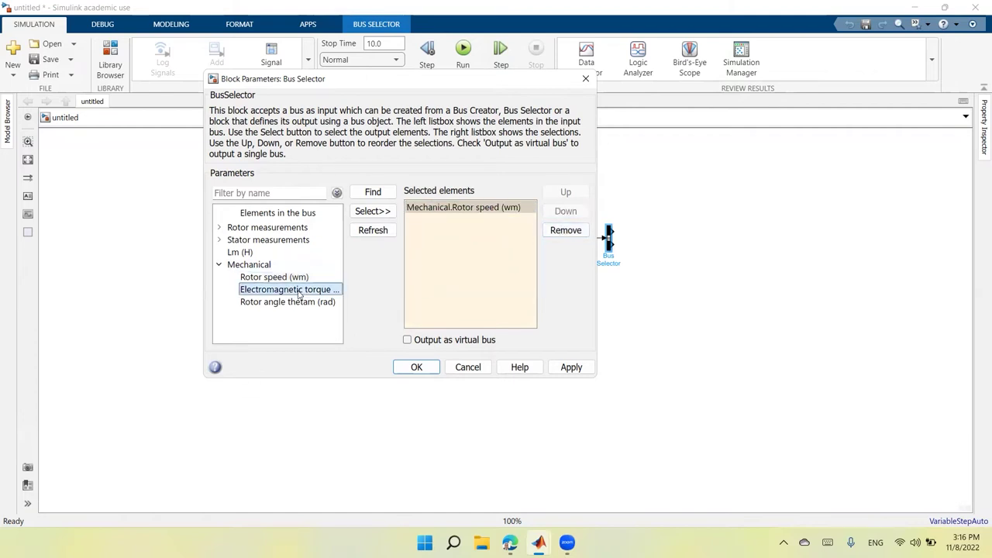
left_click(373, 211)
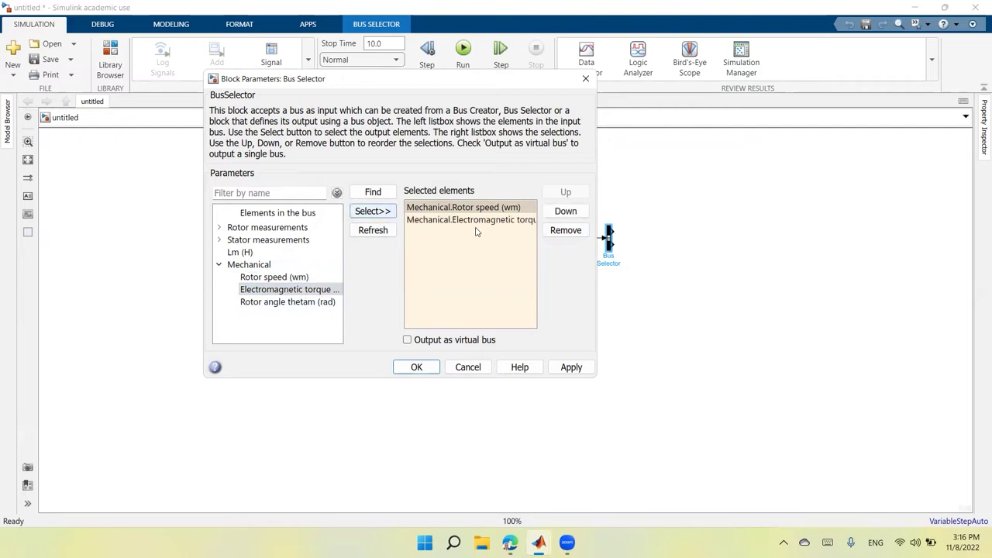
left_click(321, 289)
Step: Add the stator currents is_a, is_b and is_c from Stator measurements to the Bus Selector's selected elements
double_click(298, 241)
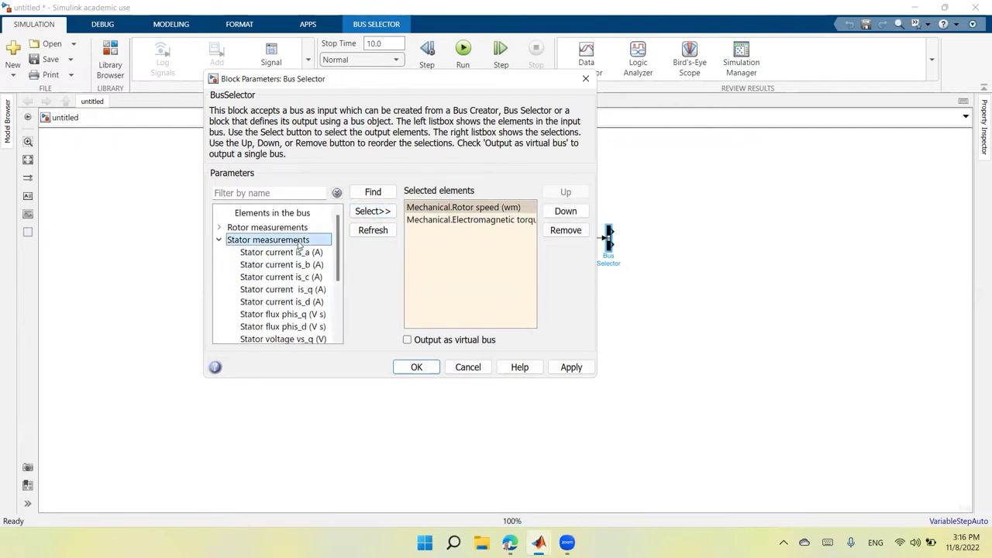
left_click(298, 253)
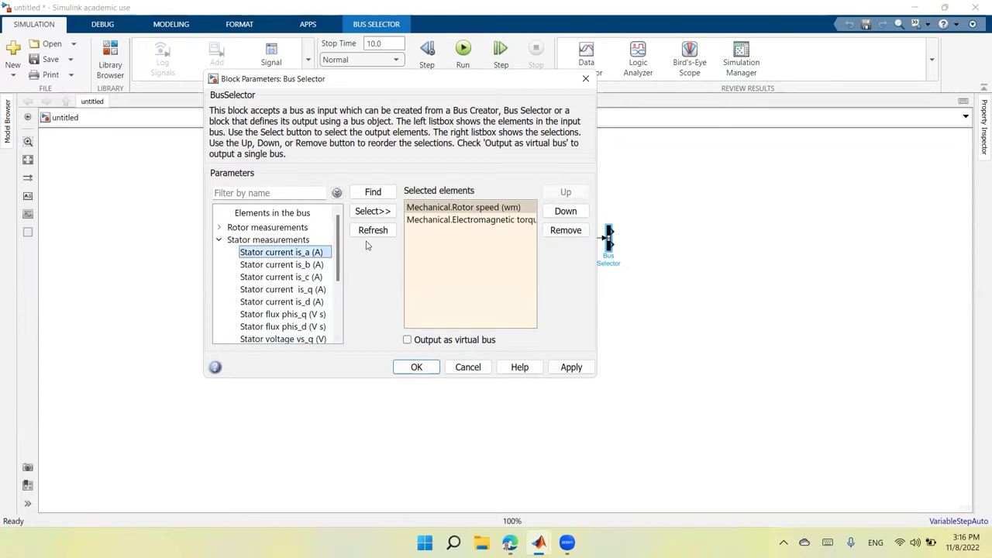
left_click(375, 231)
left_click(288, 266)
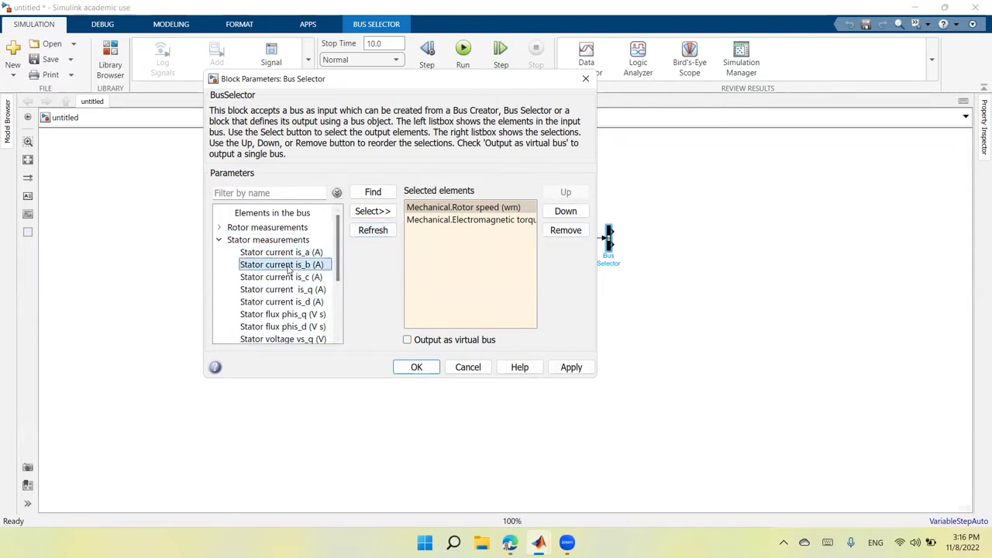
left_click(295, 252)
left_click(372, 213)
left_click(290, 265)
left_click(373, 212)
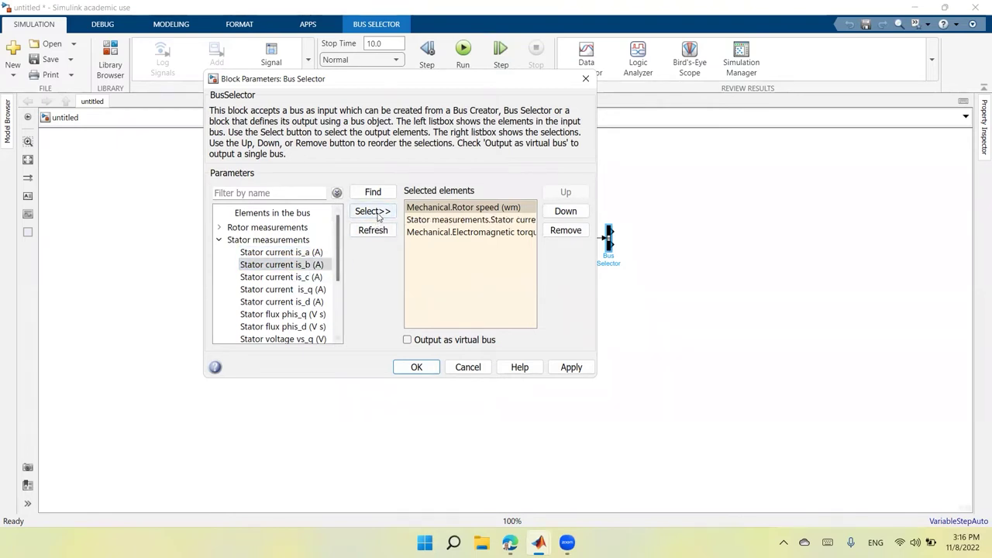
left_click(297, 278)
left_click(373, 212)
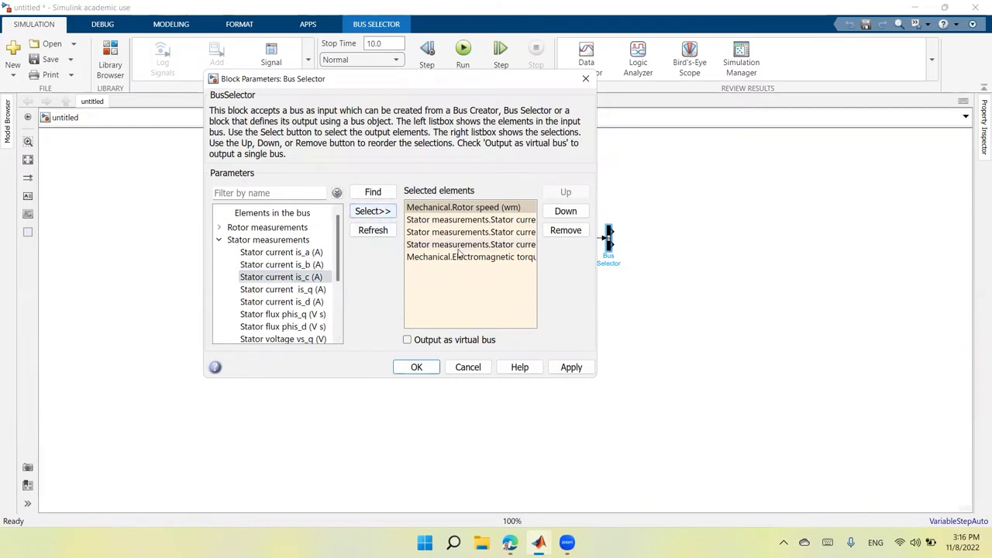
Step: Apply the element selection and accept the Bus Selector's parameters
left_click(494, 286)
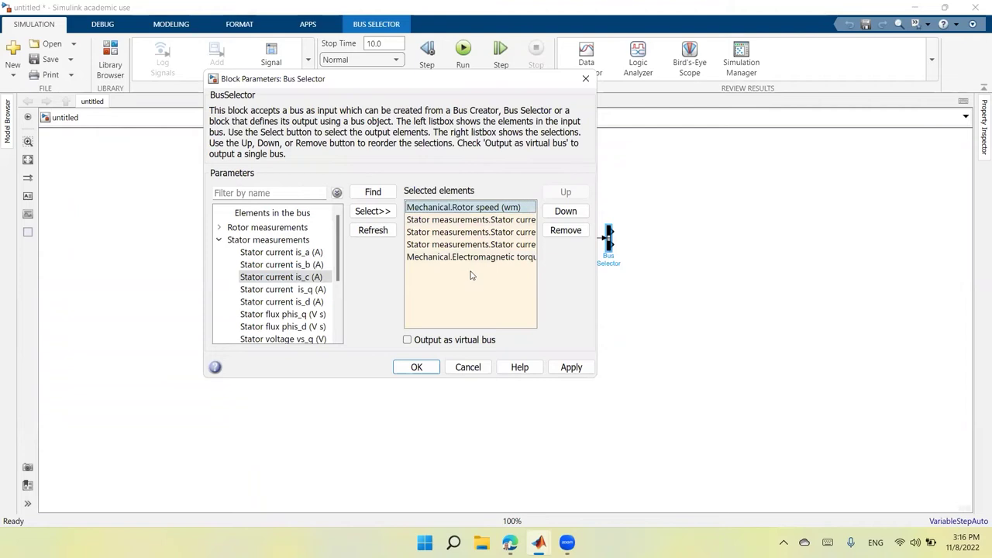
mouse_move(461, 258)
left_mouse_down()
mouse_move(463, 224)
mouse_move(463, 269)
left_mouse_up()
left_click(481, 305)
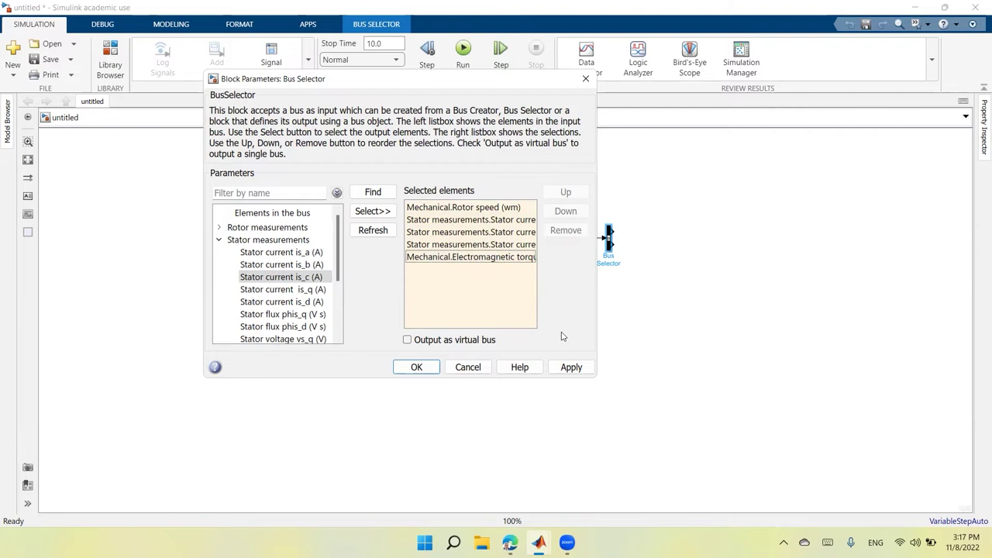
left_click(586, 366)
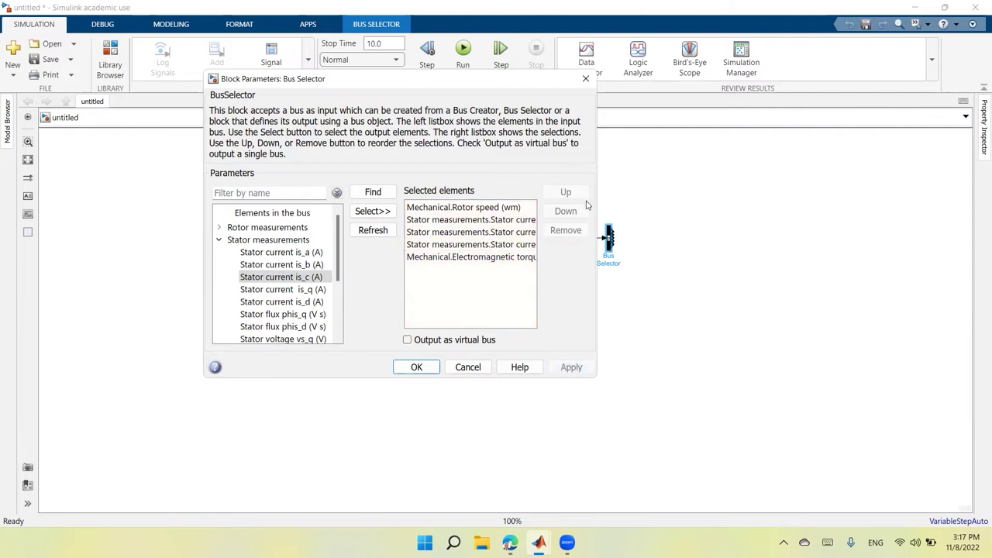
left_click(433, 371)
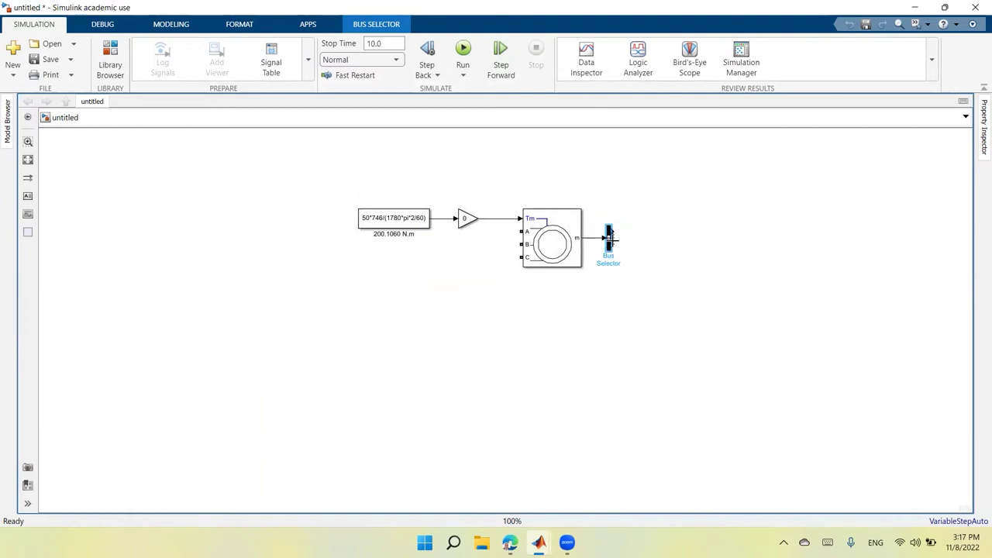
left_click(555, 244)
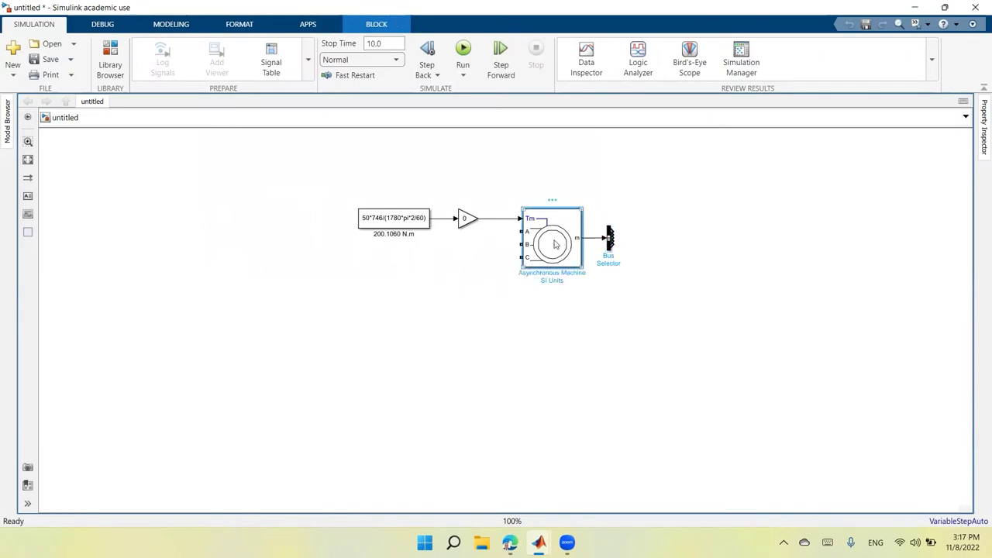
Step: Add two Simulink Scope blocks to the free canvas area below and beside the Bus Selector
double_click(659, 327)
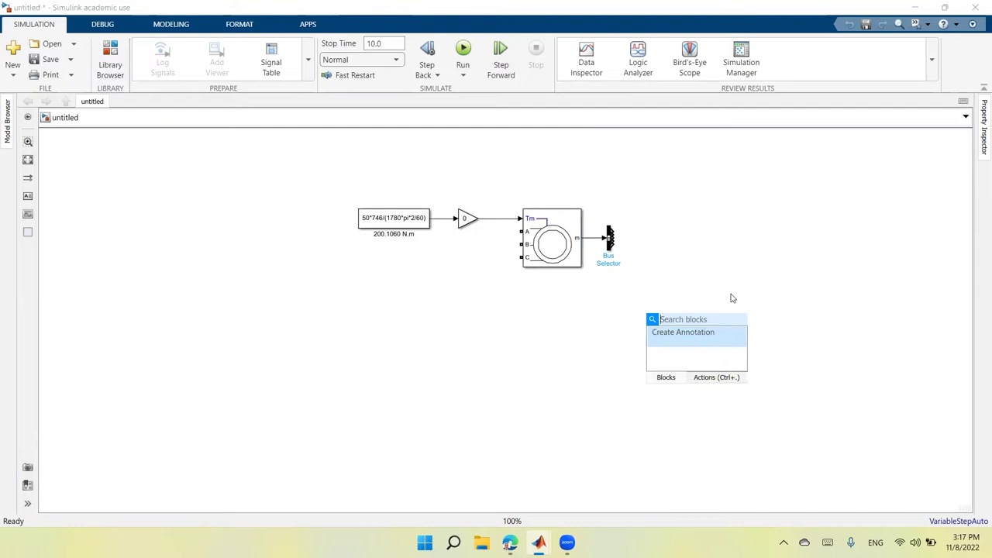
type("scop")
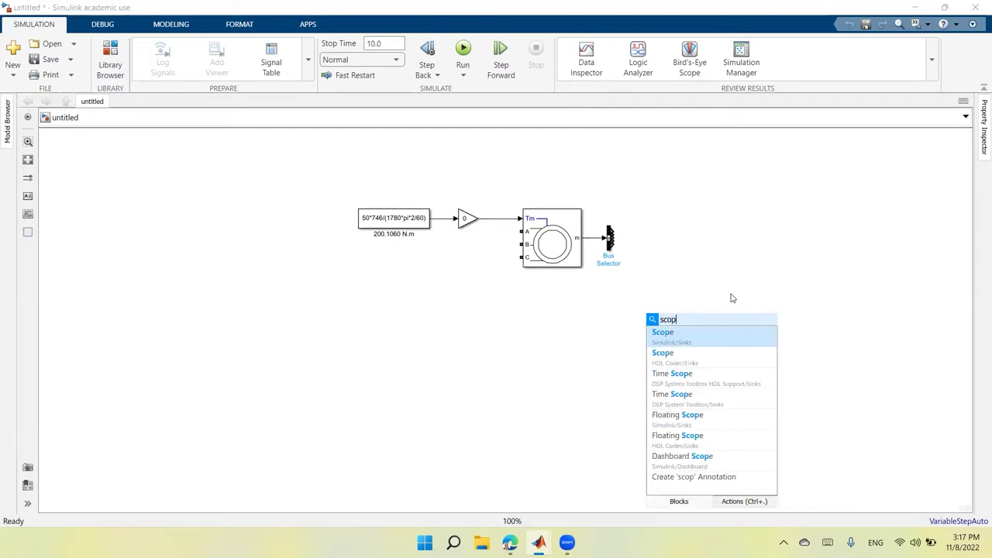
left_click(710, 338)
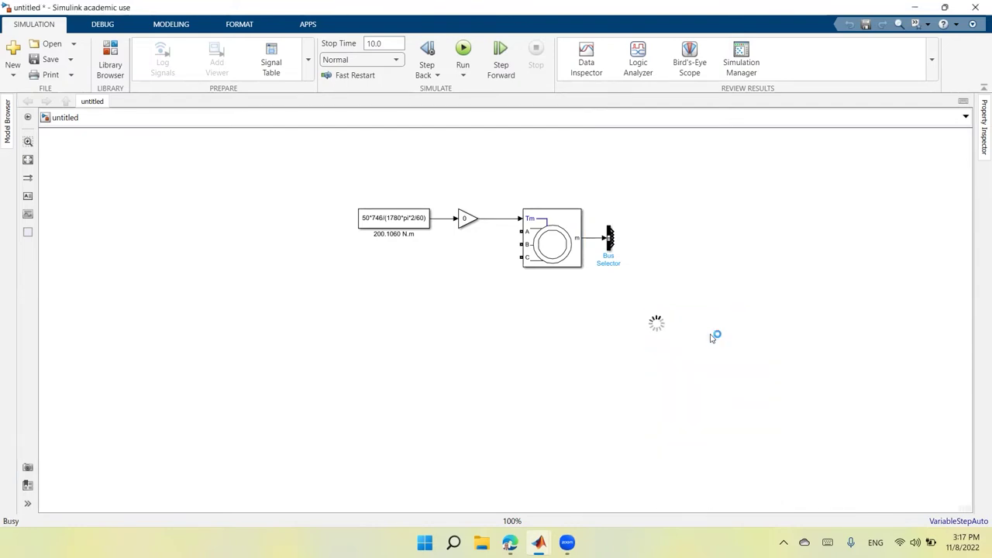
double_click(751, 297)
type("sco")
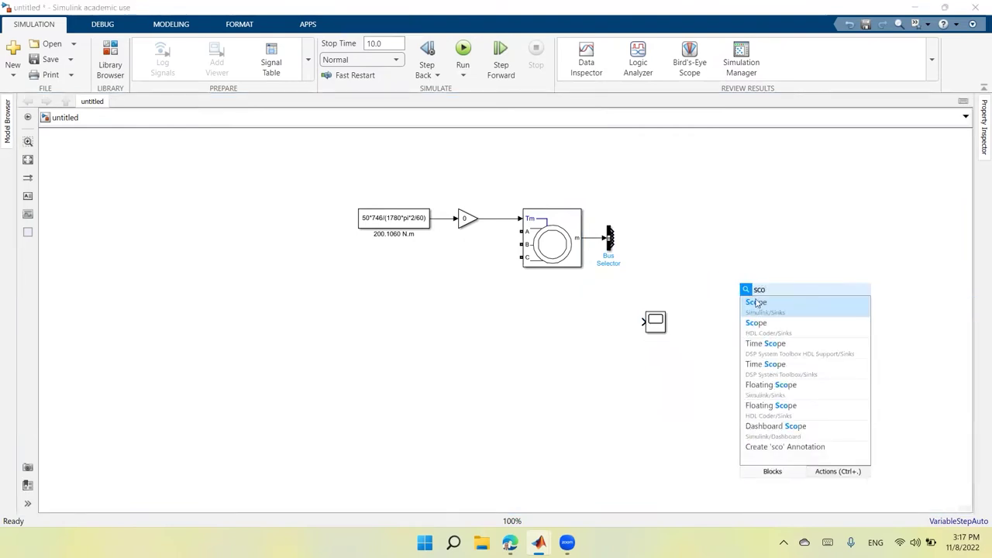
left_click(767, 312)
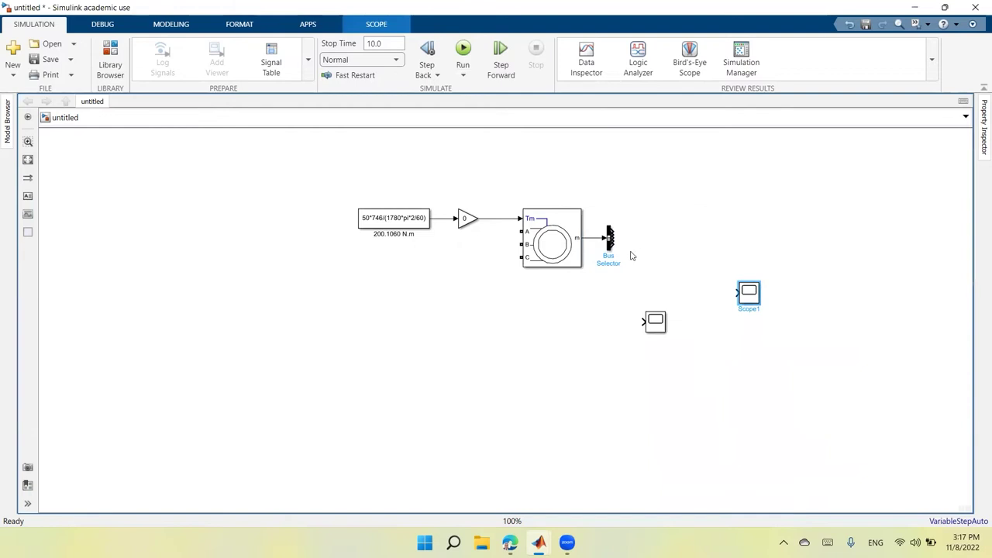
Step: Make the Bus Selector taller and centre it on the machine's m output, with the second scope level with its first output
left_click(608, 233)
left_click_drag(605, 225, 601, 159)
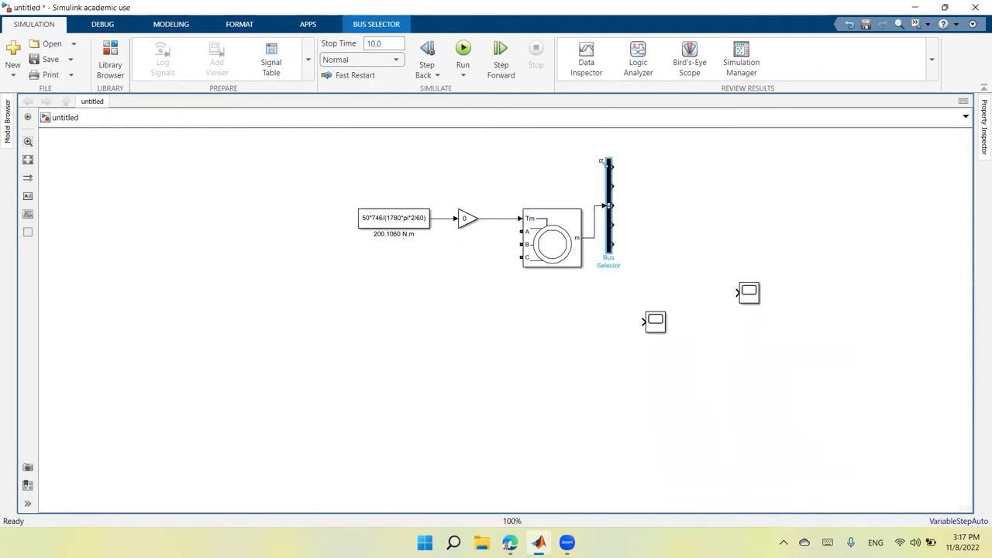
left_click_drag(609, 221, 609, 253)
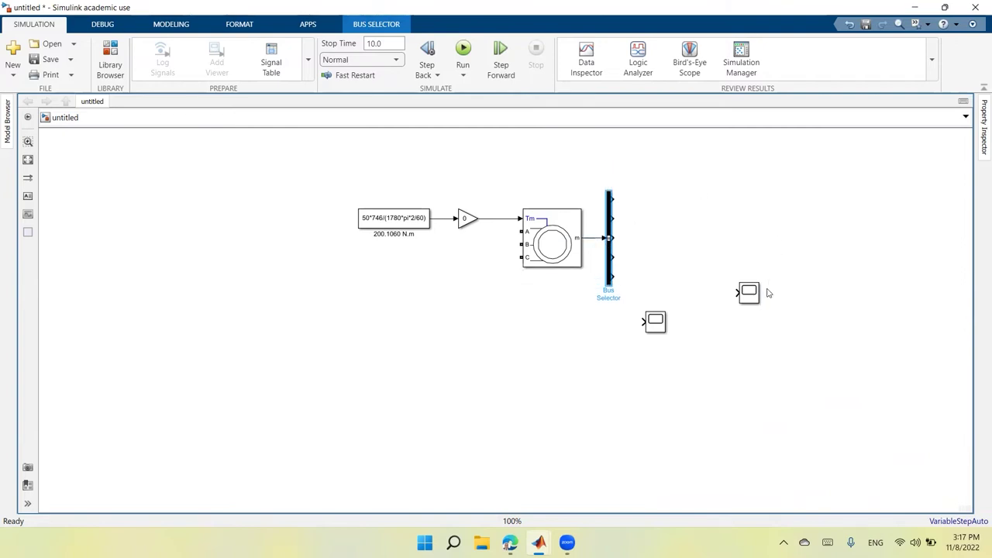
left_click_drag(751, 298, 772, 215)
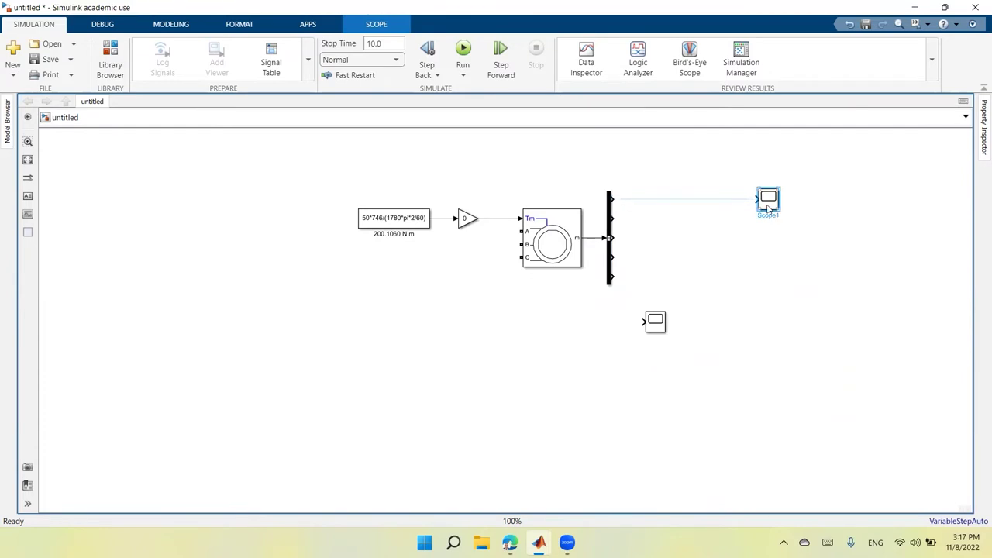
Step: Set the upper scope's number of input ports to 2 and connect the Rotor speed (wm) output to its first input
double_click(769, 205)
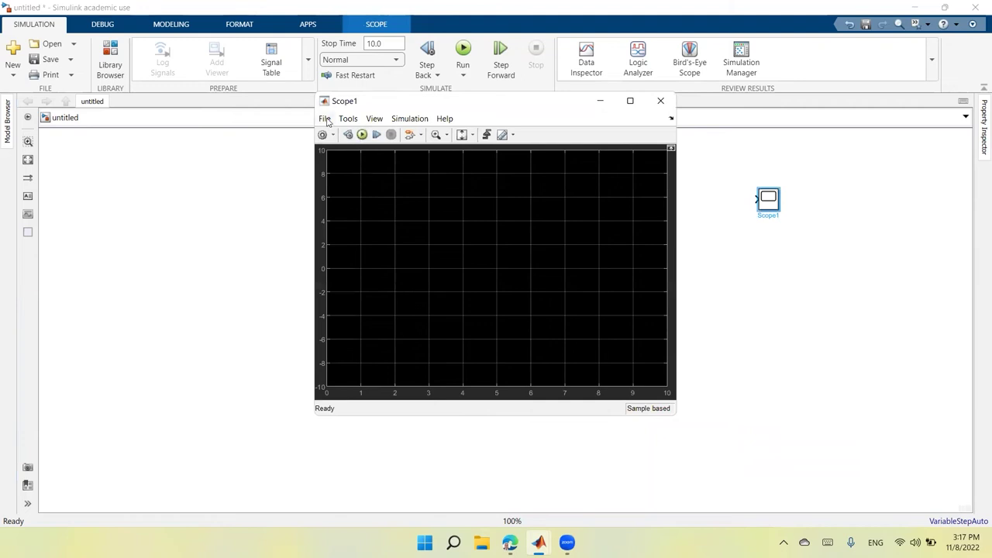
left_click(326, 119)
mouse_move(362, 149)
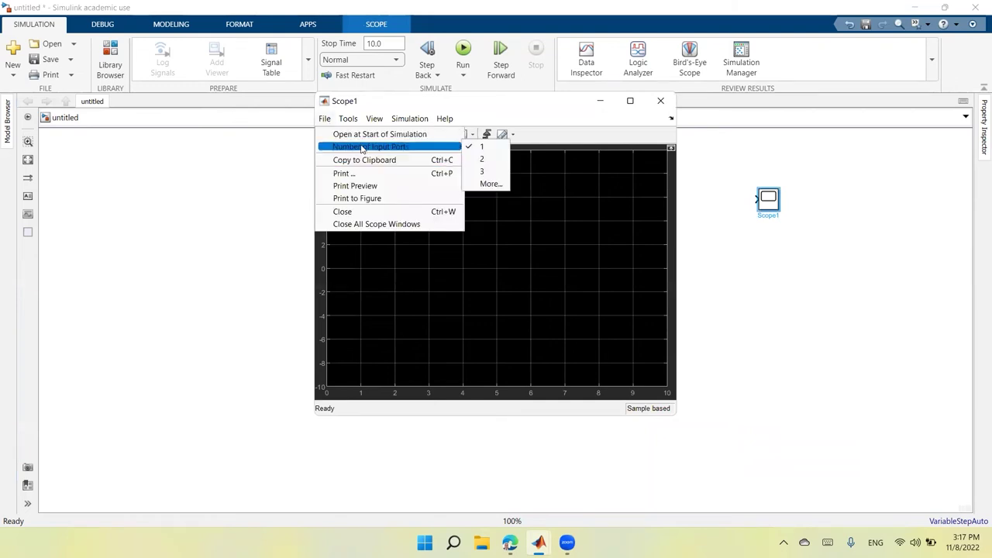
left_click(481, 161)
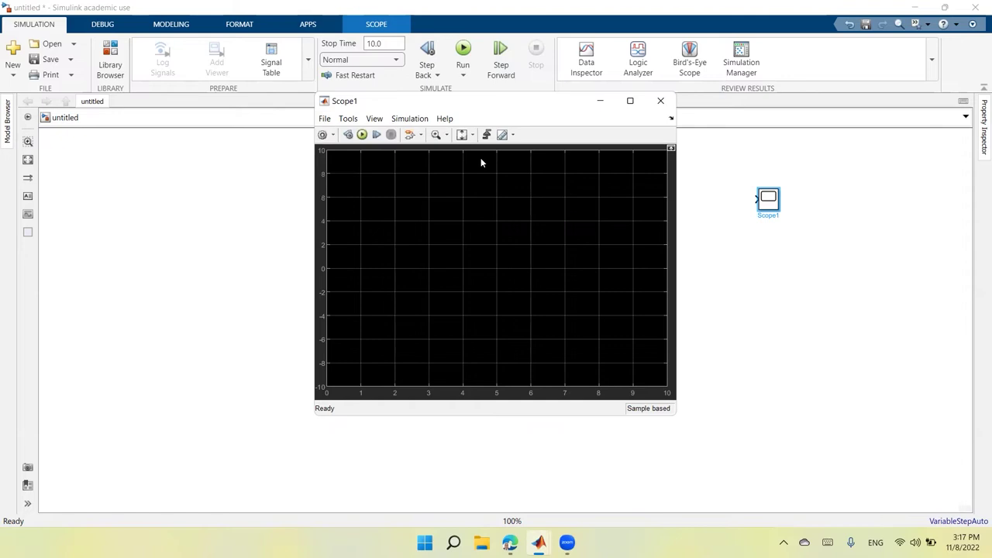
left_click(660, 101)
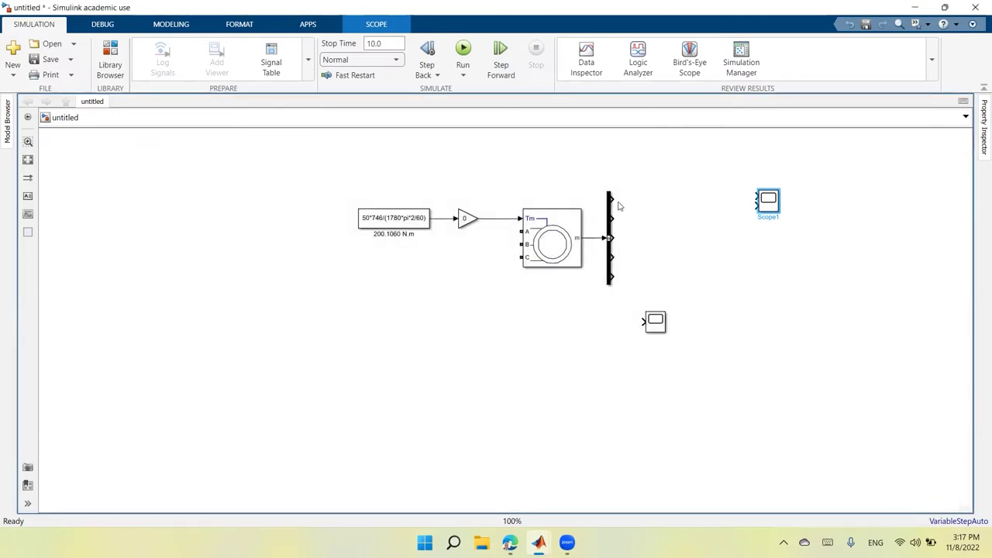
left_click_drag(613, 200, 753, 195)
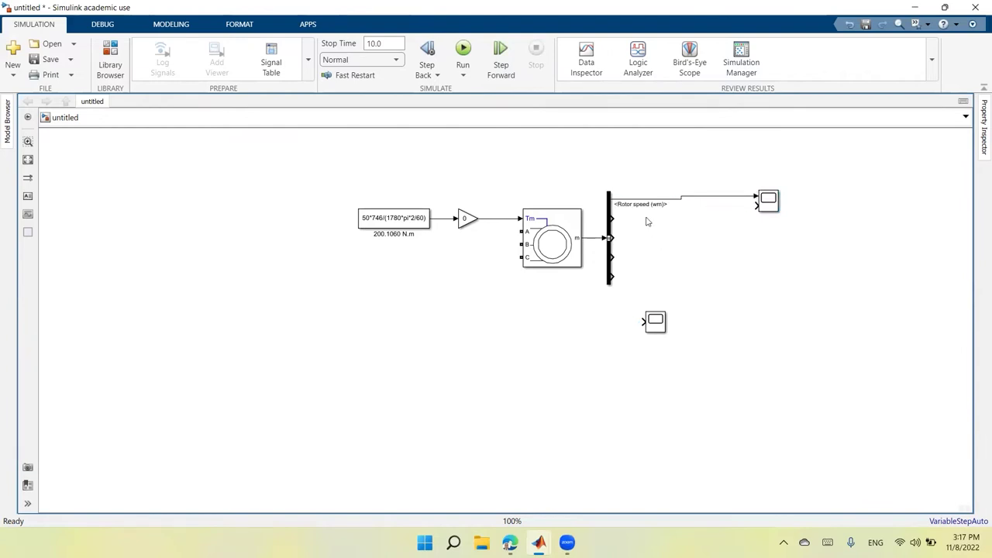
left_click_drag(610, 219, 757, 203)
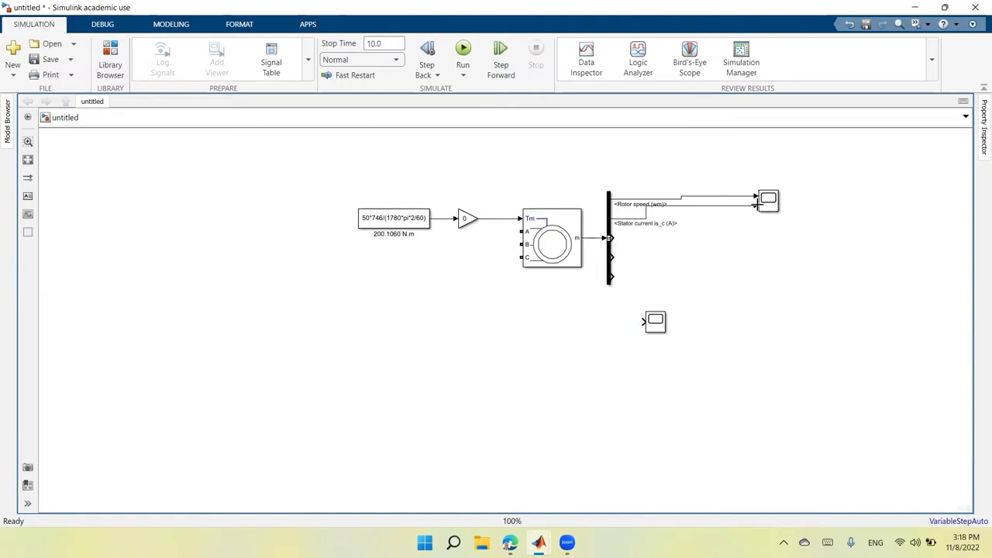
left_click(713, 208)
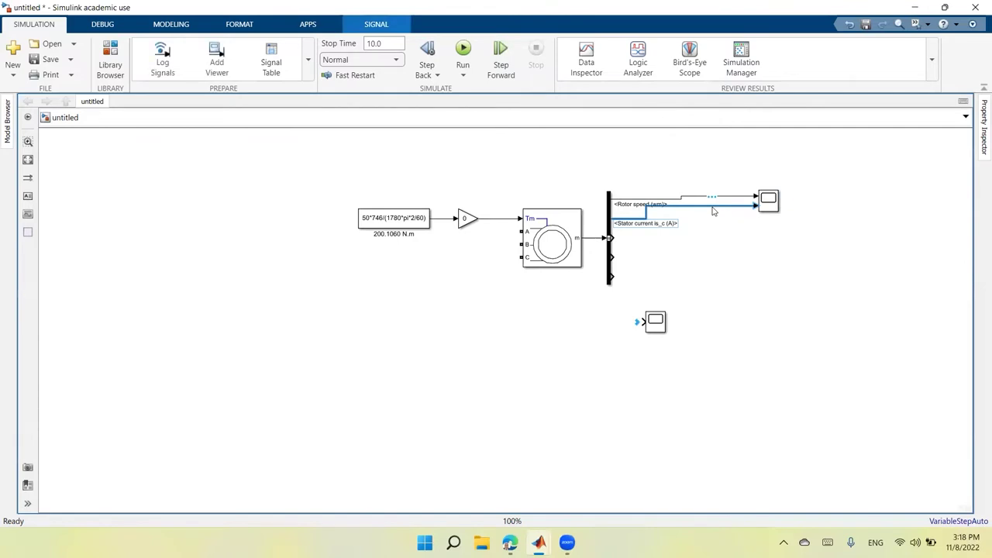
key("Delete")
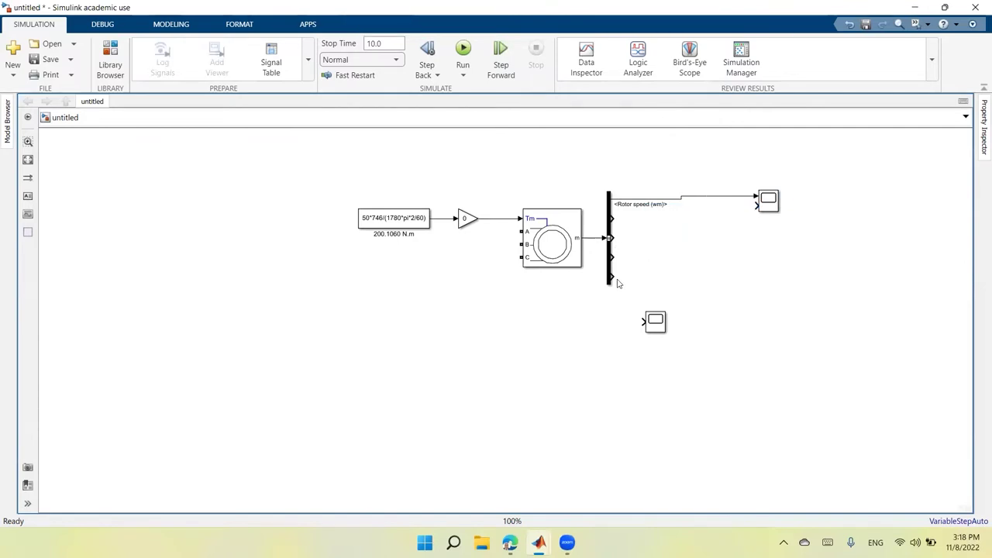
Step: Connect the Bus Selector's Electromagnetic torque Te (N*m) output to the upper scope's second input
left_click_drag(611, 277, 675, 256)
left_click_drag(745, 207, 755, 206)
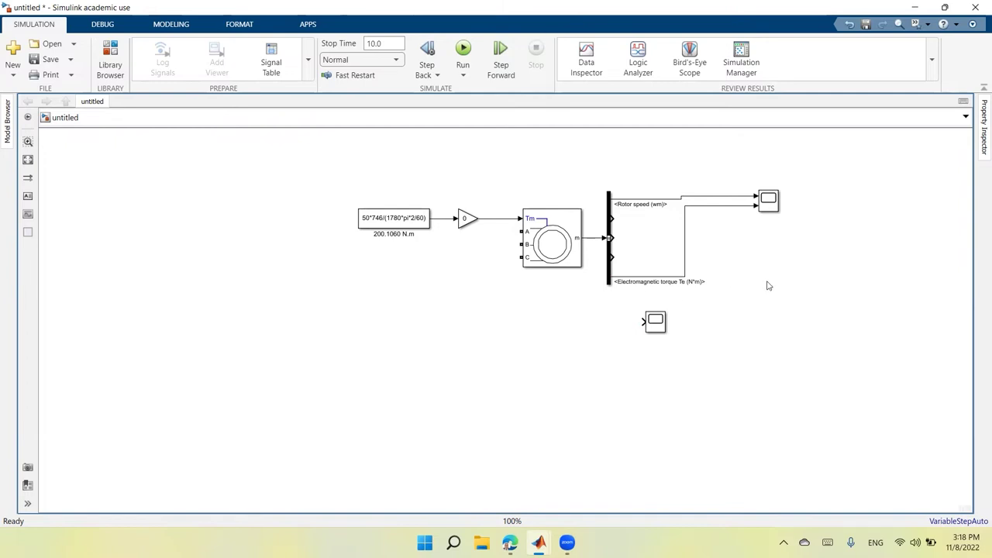
Step: Level the upper scope with the rotor speed signal and add a Mux block with 3 inputs to the model
left_click_drag(766, 201, 771, 206)
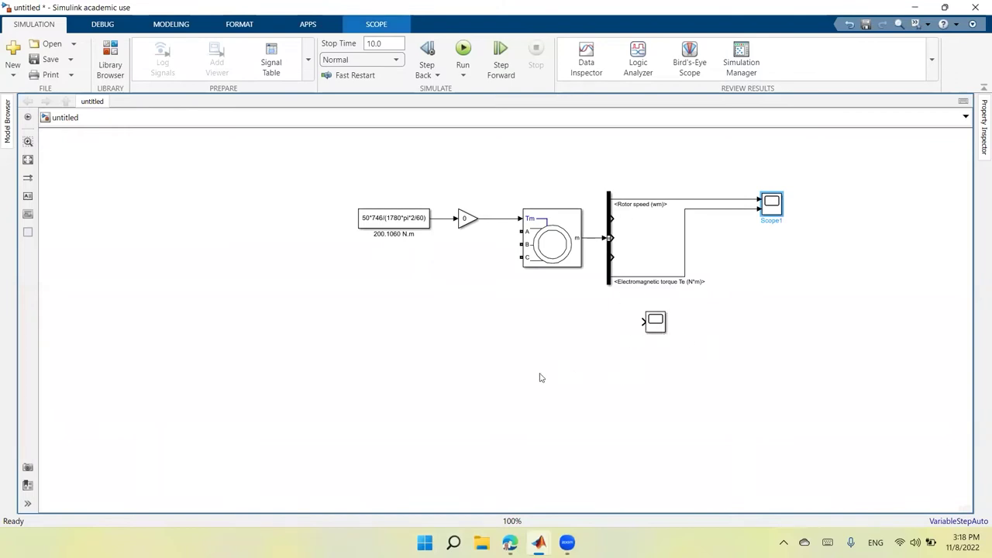
double_click(435, 436)
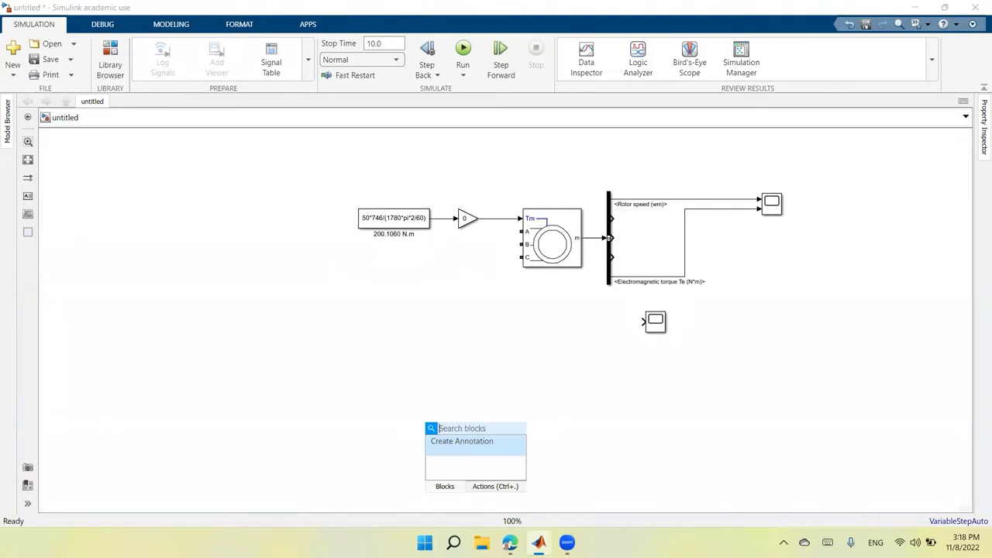
type("mux")
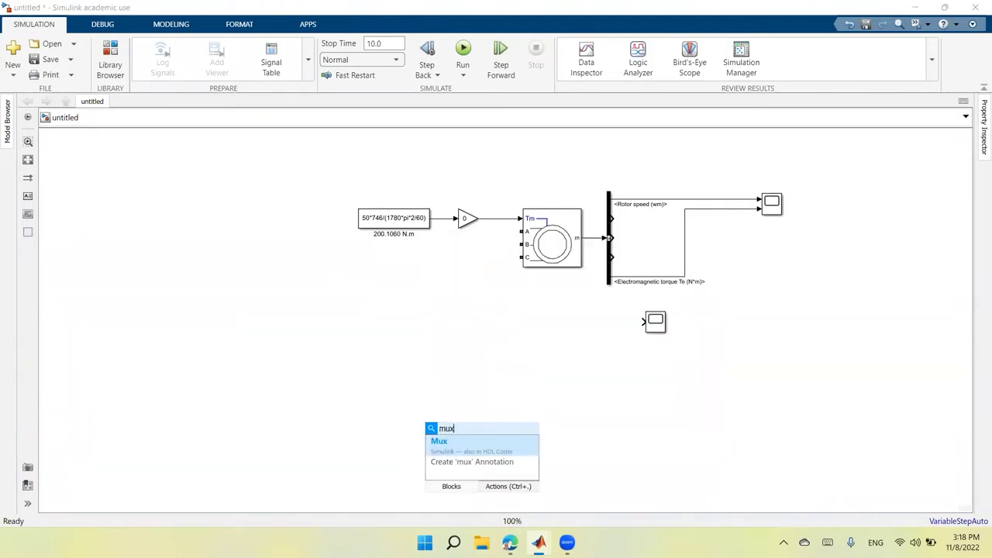
key("Return")
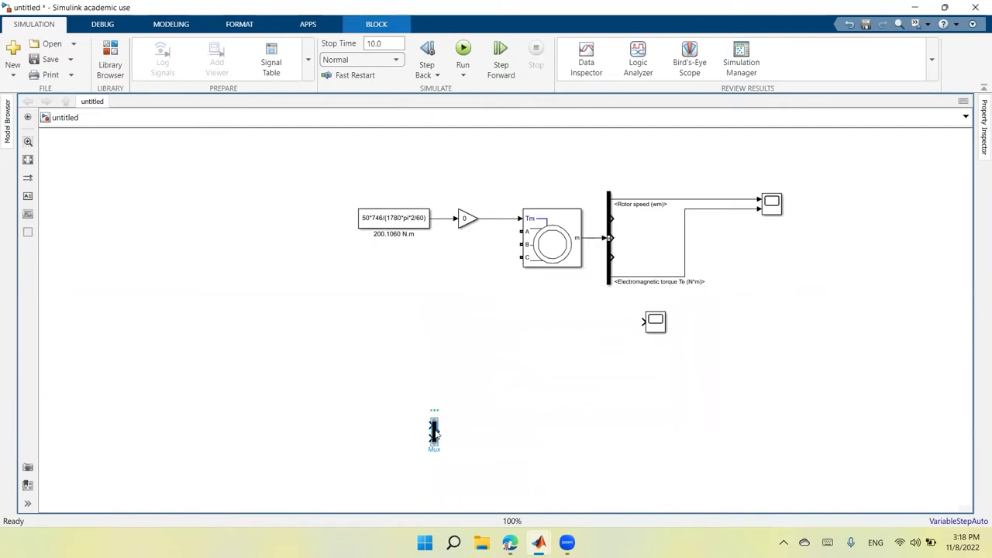
double_click(434, 432)
type("3")
left_click(559, 503)
Step: Place the Mux beside the Bus Selector and the second scope under the first, connecting the three stator currents through the Mux to that scope
left_click_drag(434, 432, 635, 246)
left_click_drag(655, 327, 771, 243)
left_click(721, 242)
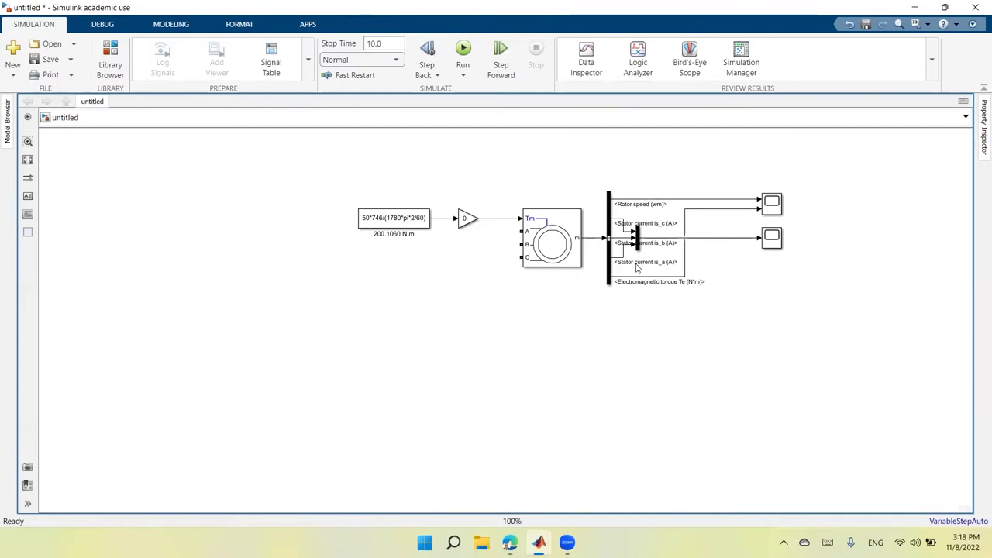
Step: Enable the use of signal names to identify bus labels in the Asynchronous Machine's parameters
double_click(558, 253)
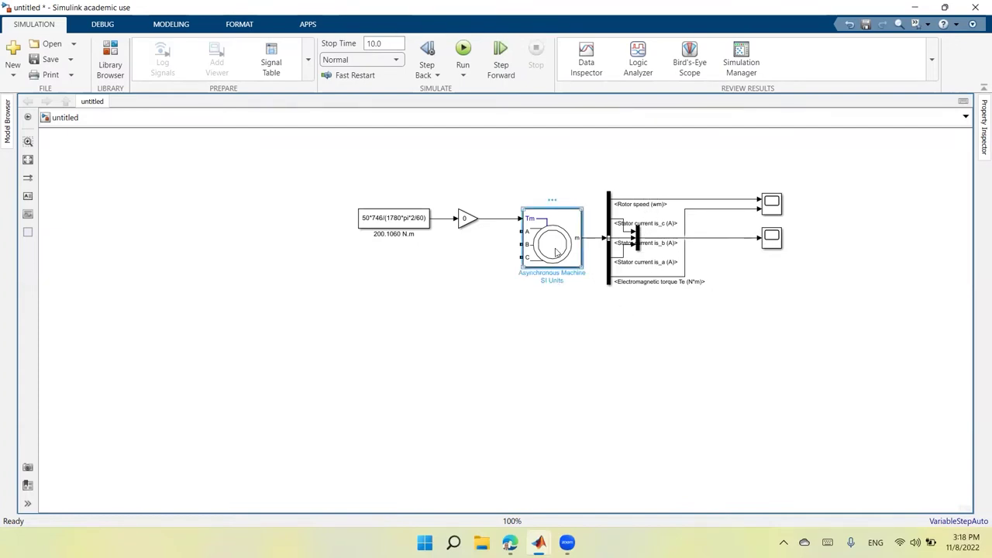
left_click(111, 299)
left_click(487, 373)
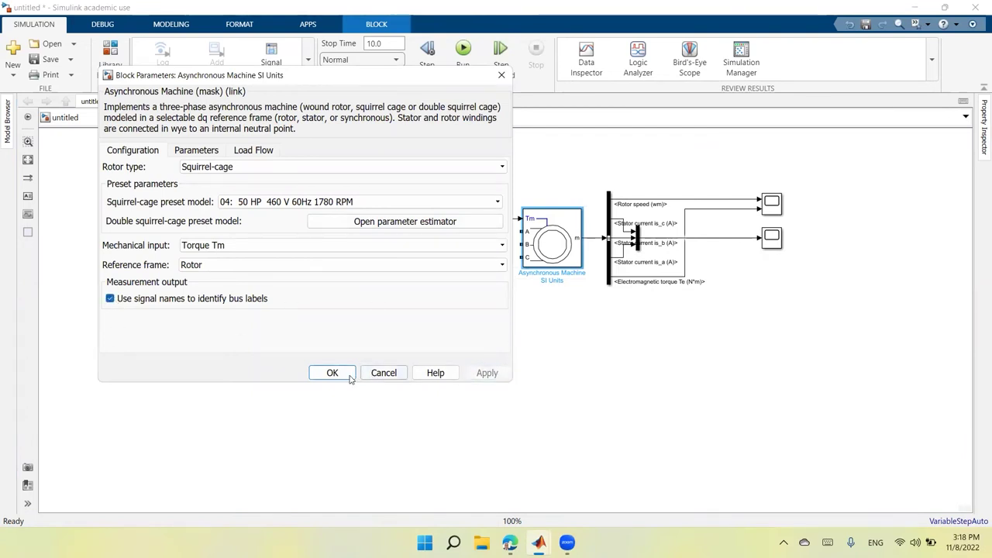
left_click(332, 372)
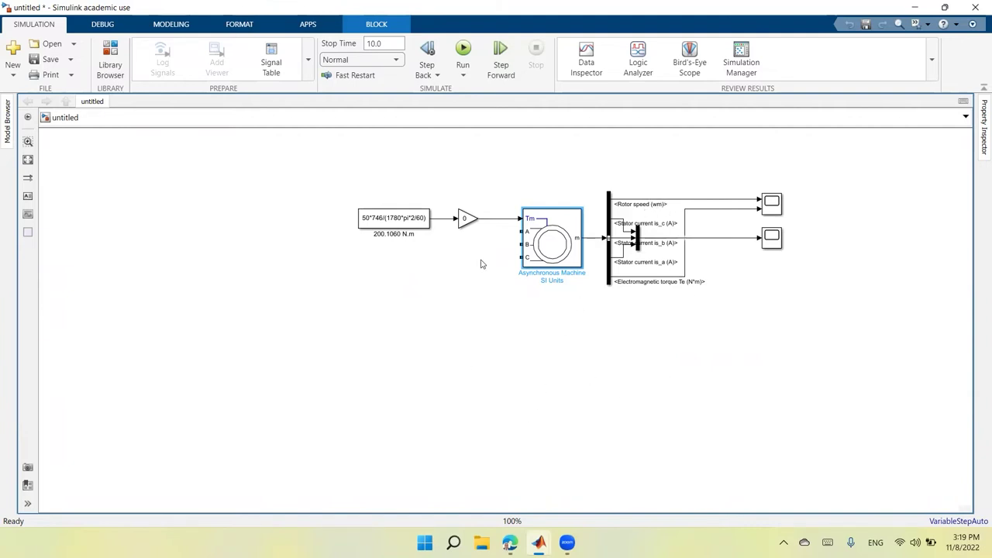
Step: Insert a Gain block in the rotor speed line before the upper scope and set its gain to 60/(2*pi)
double_click(463, 416)
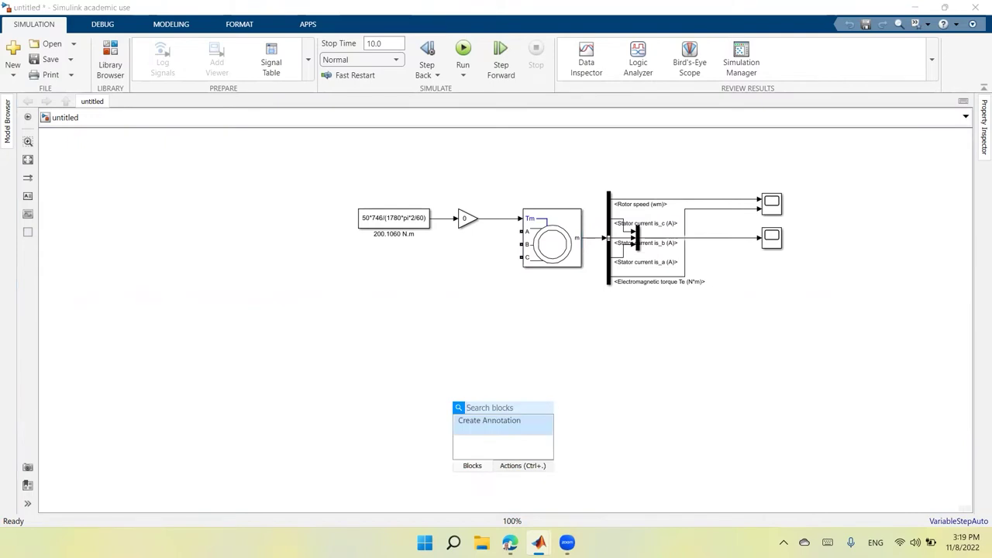
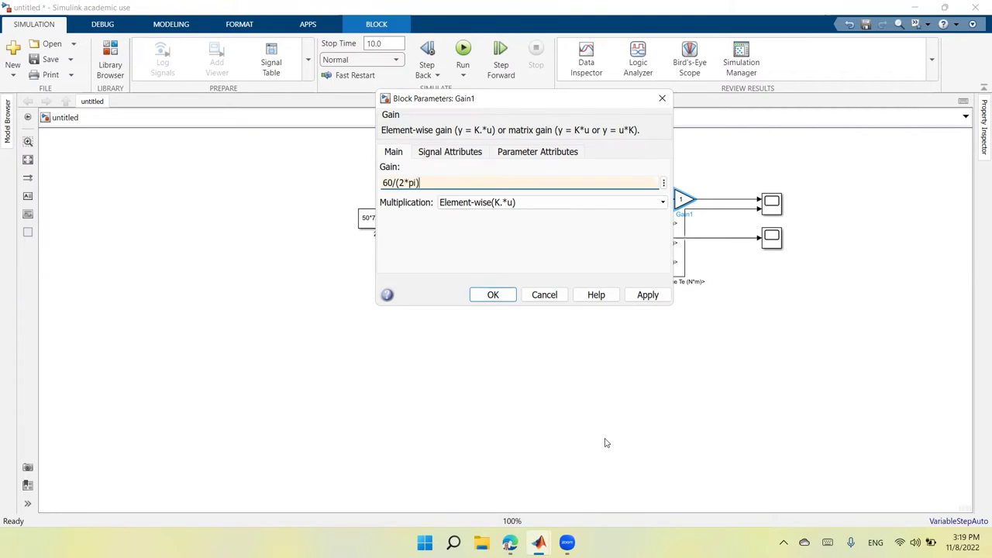
left_click(647, 296)
left_click(498, 296)
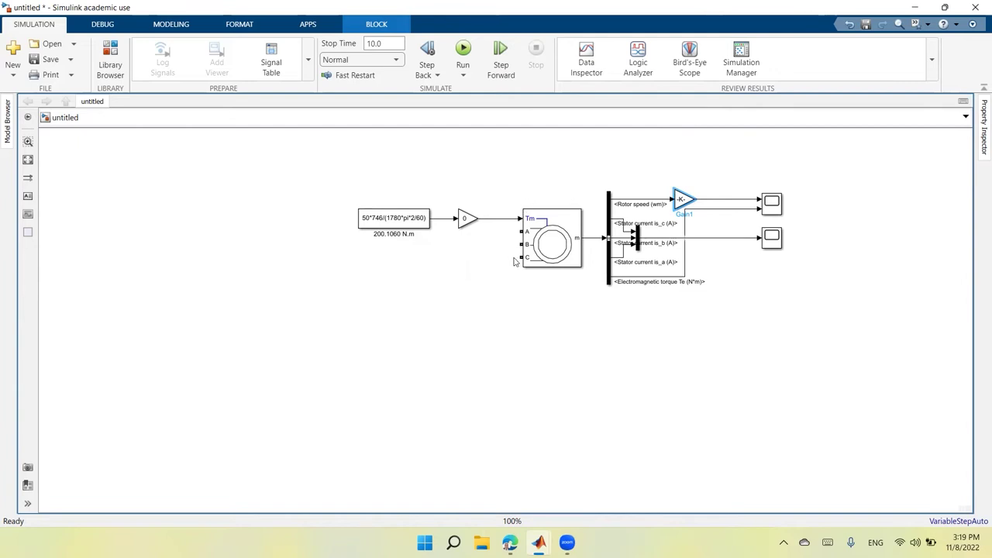
Step: Move the load torque constant and its gain block up, above the machine's Tm input level
left_click_drag(411, 221, 433, 174)
left_click_drag(461, 225, 483, 177)
left_click(532, 325)
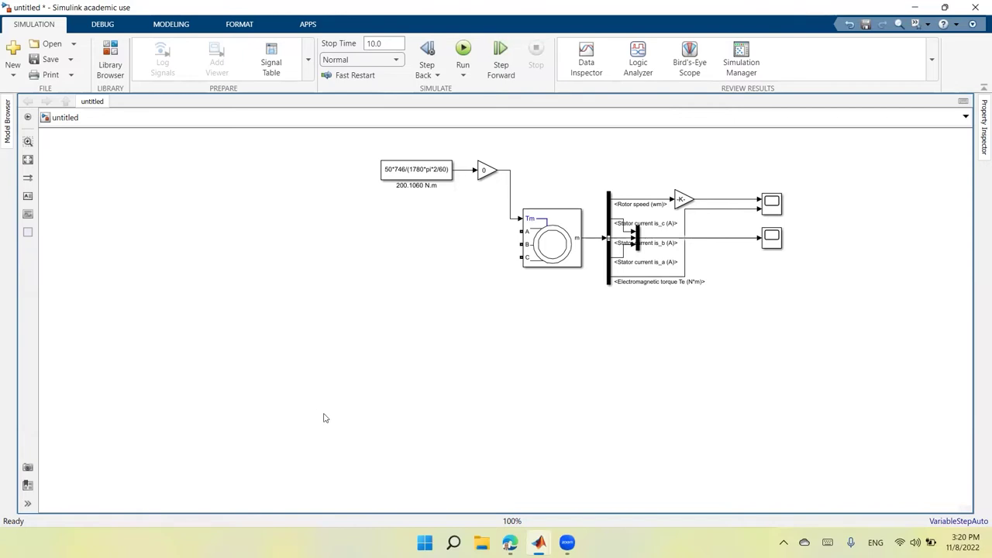
Step: Add a DC Voltage Source from Specialized Power Systems/Sources and place it well to the left of the machine, at its mid-height
double_click(274, 338)
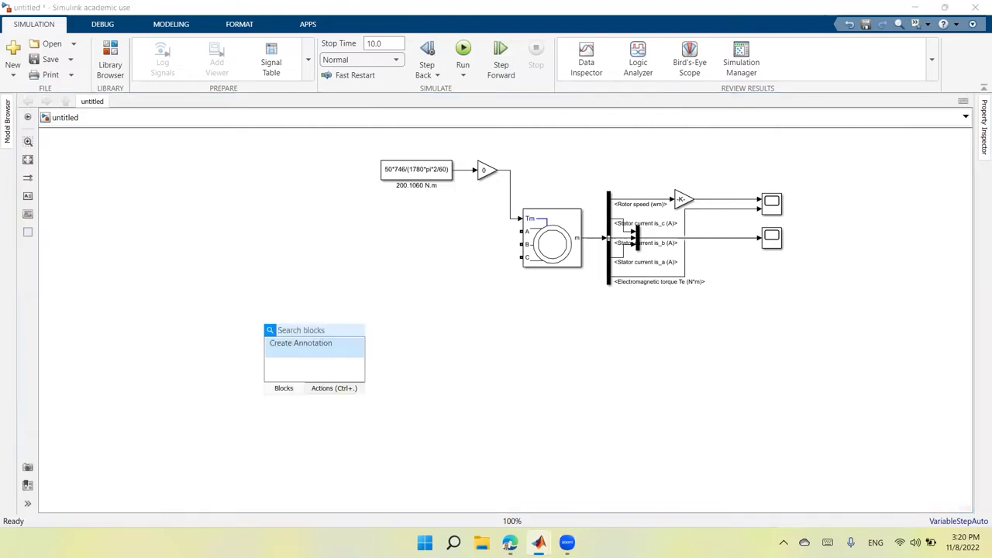
type("dc")
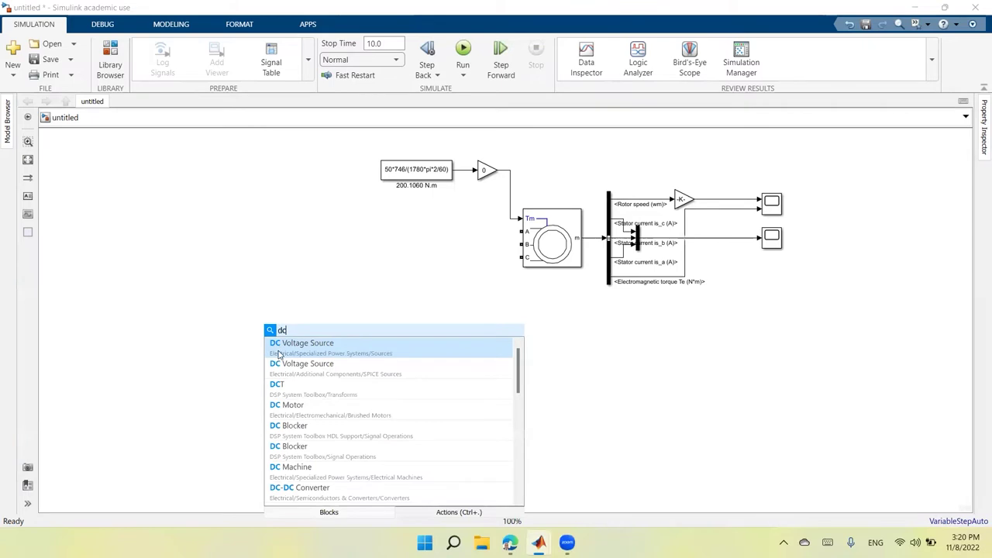
left_click(294, 346)
left_click_drag(280, 335, 200, 246)
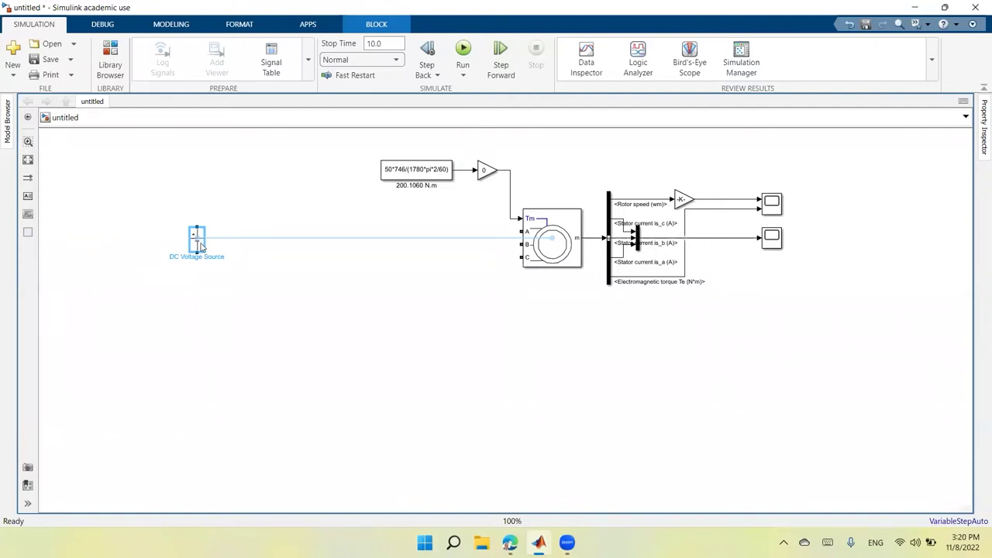
Step: Add a Universal Bridge block and place it between the DC Voltage Source and the machine
double_click(317, 389)
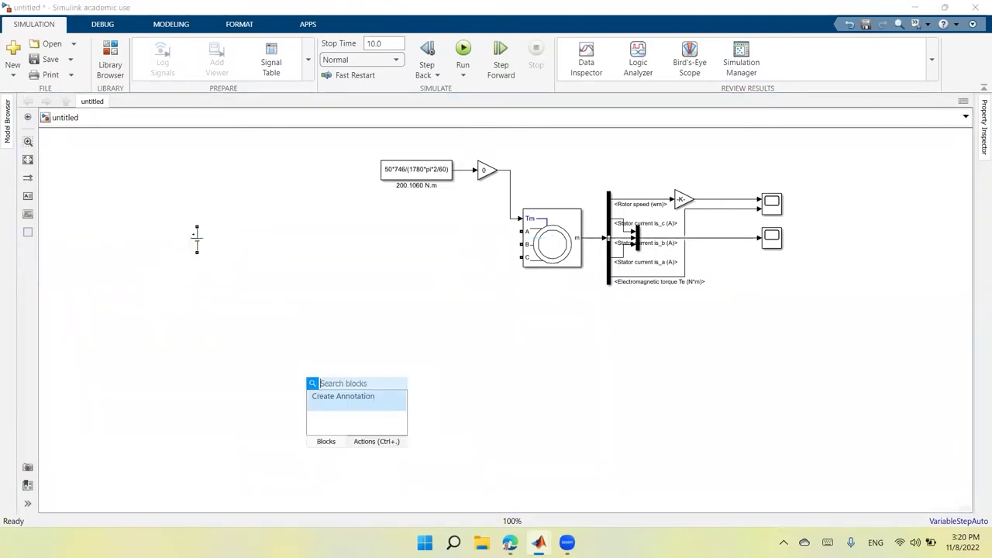
type("un")
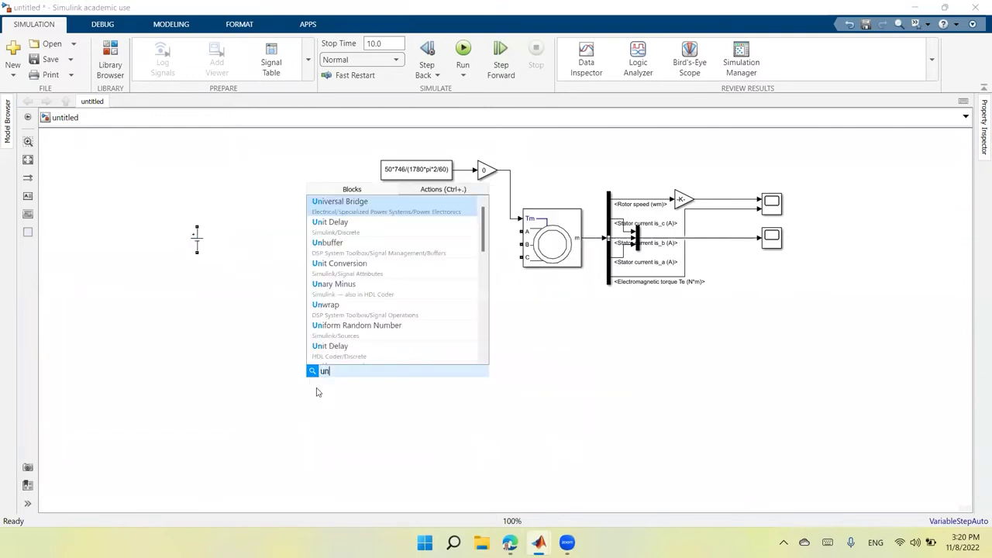
left_click(359, 205)
left_click_drag(311, 381, 275, 232)
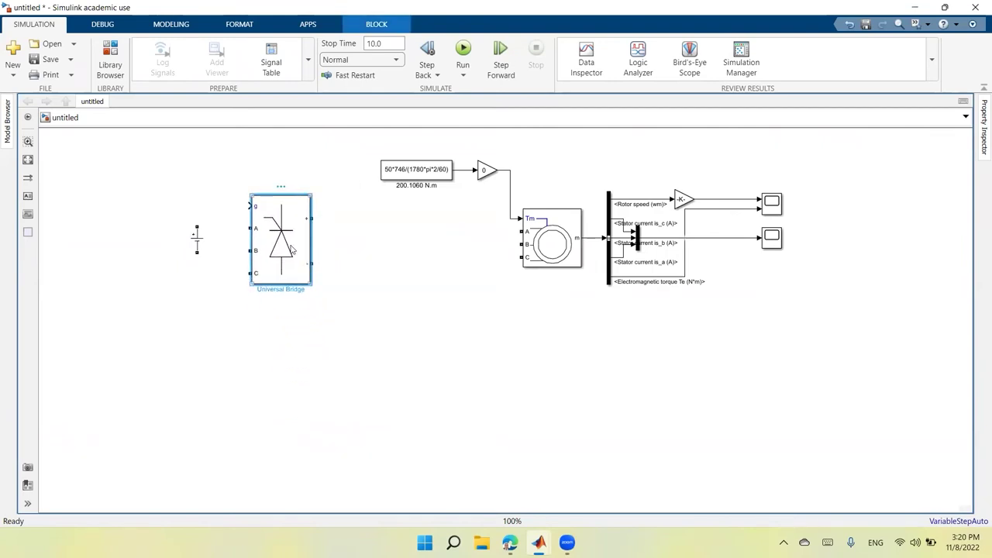
Step: Open the Universal Bridge's parameters and set the number of bridge arms to 3
double_click(291, 248)
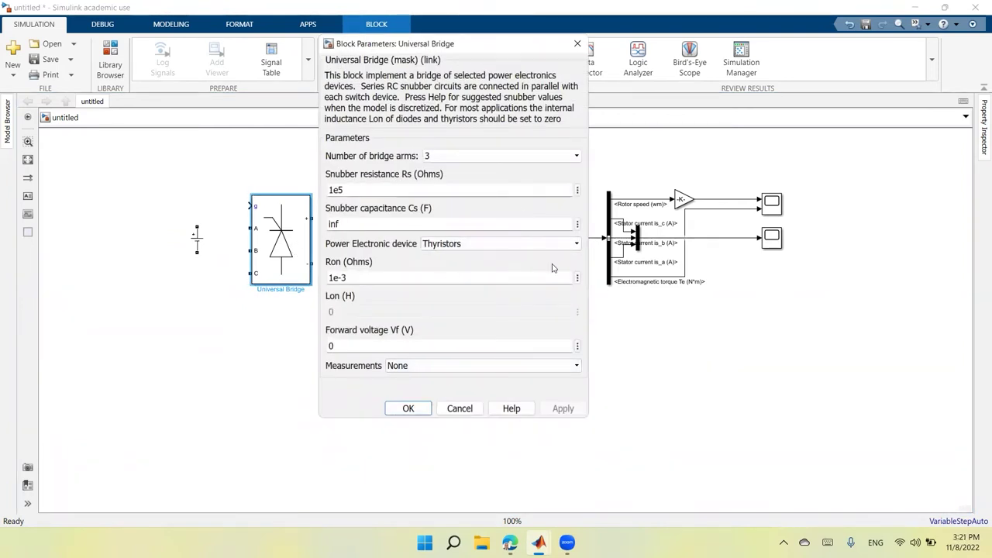
left_click(577, 245)
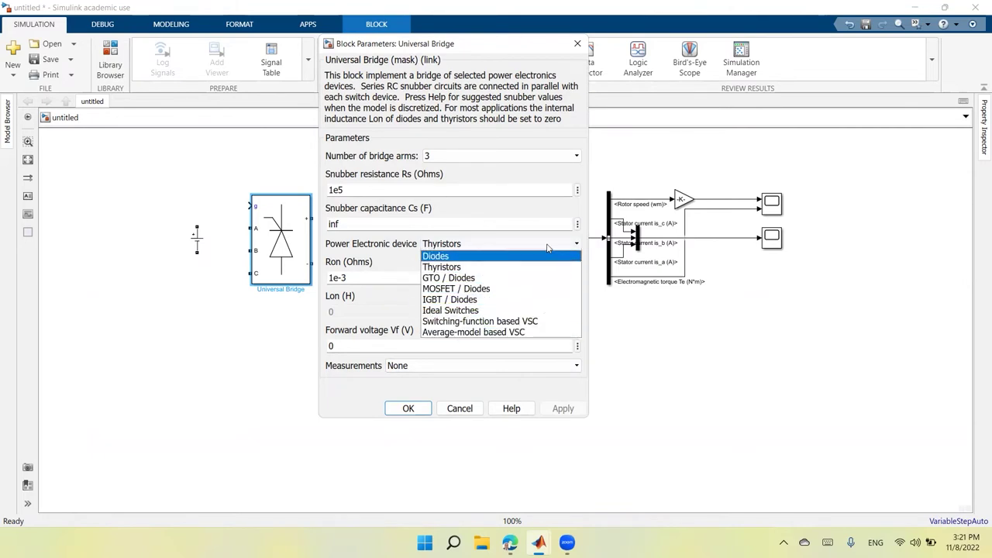
left_click(561, 160)
left_click(560, 158)
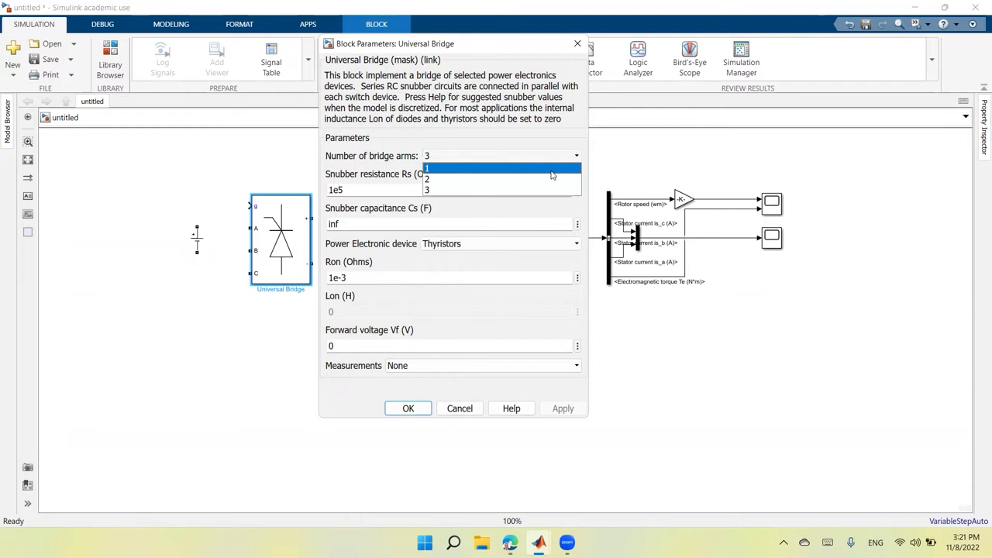
left_click(474, 189)
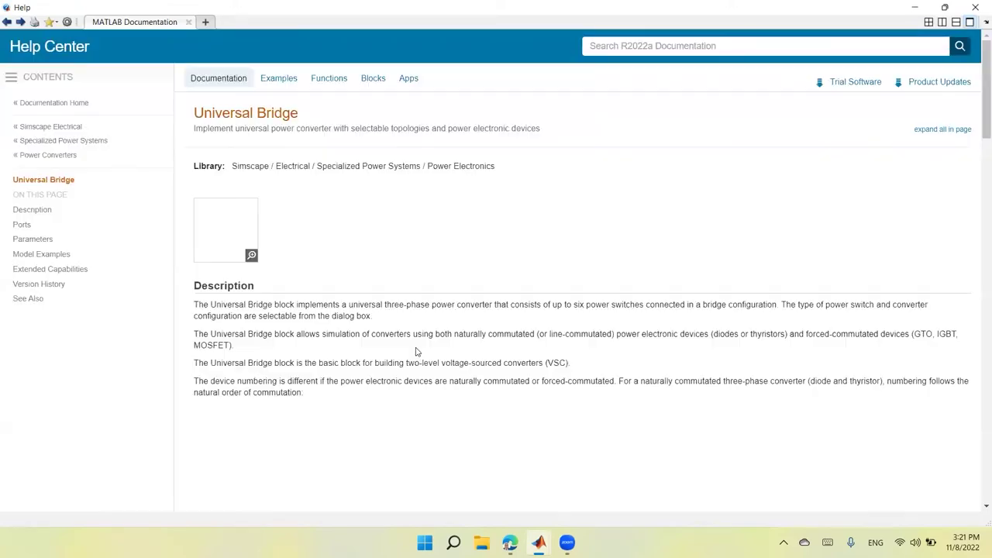
Step: Read through the Universal Bridge help page, examining the bridge topologies, device numbering, ports and parameters, and close the documentation
scroll(389, 328, "down", 3)
scroll(390, 327, "down", 3)
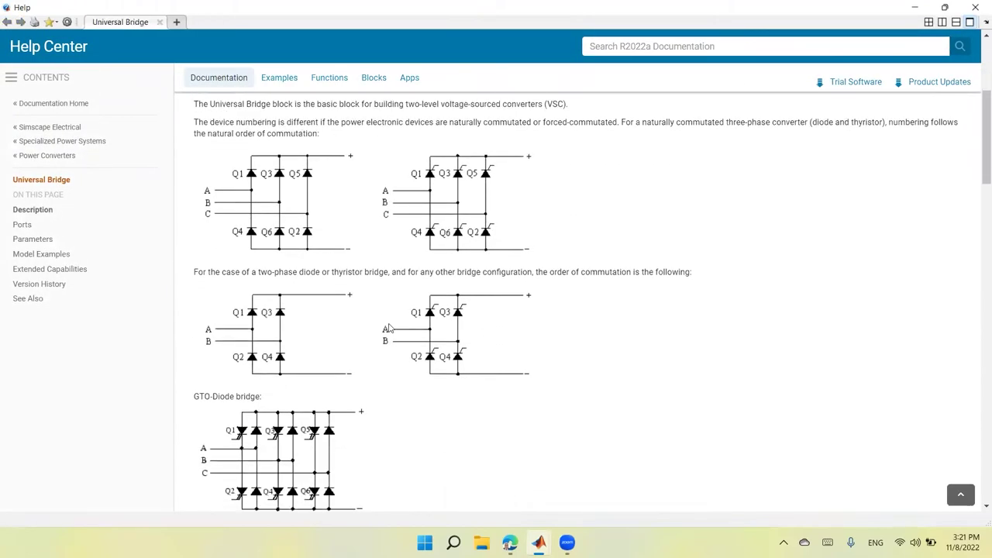
scroll(400, 287, "down", 8)
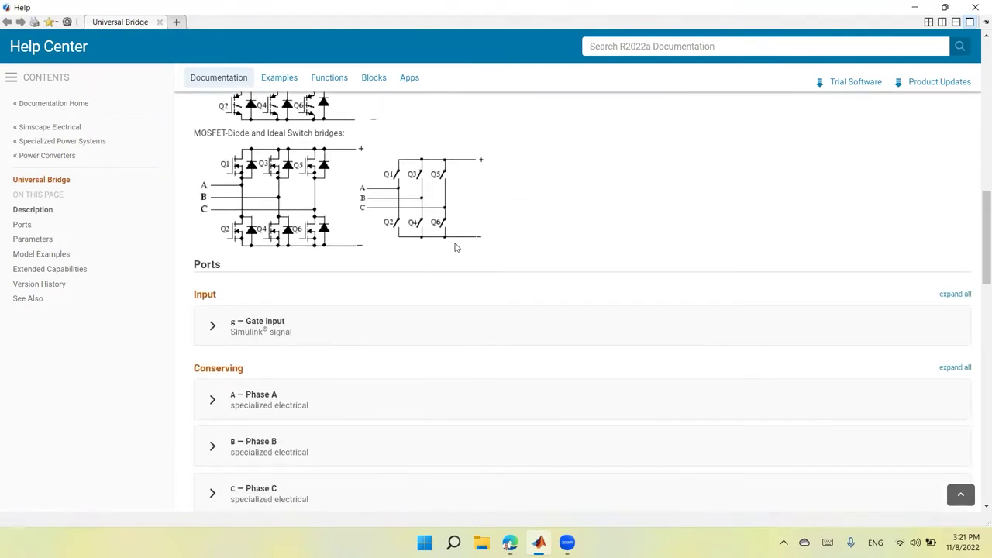
scroll(456, 246, "down", 10)
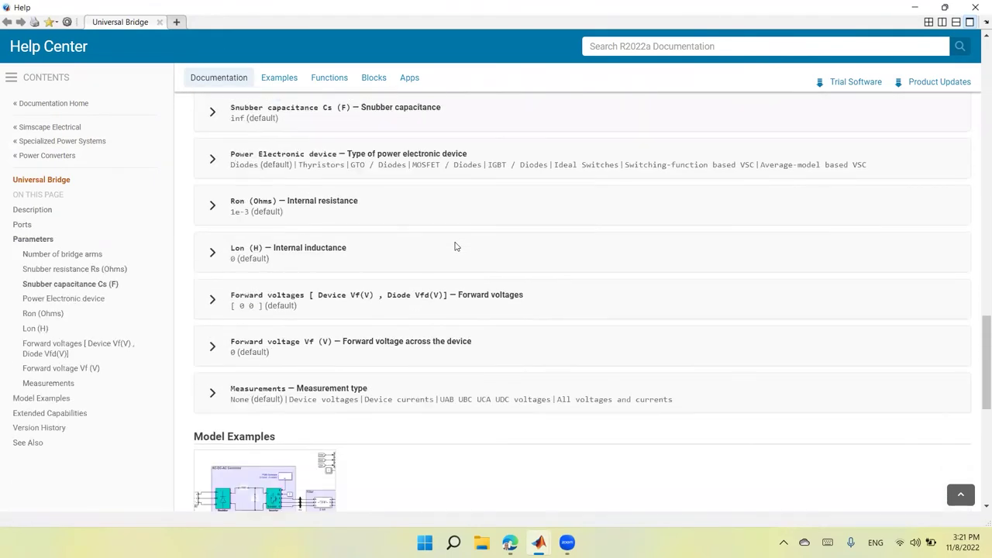
scroll(456, 247, "down", 5)
scroll(456, 247, "up", 13)
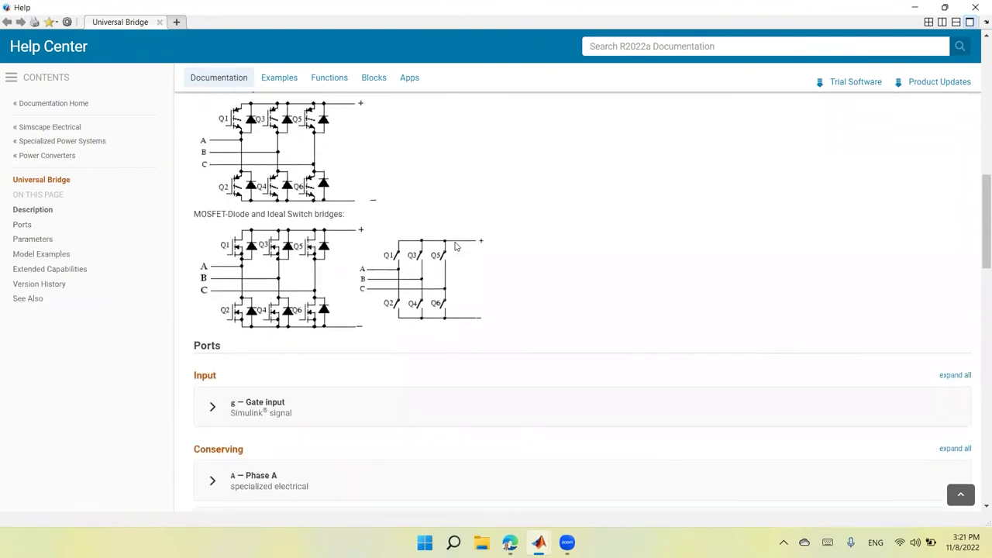
scroll(456, 246, "up", 8)
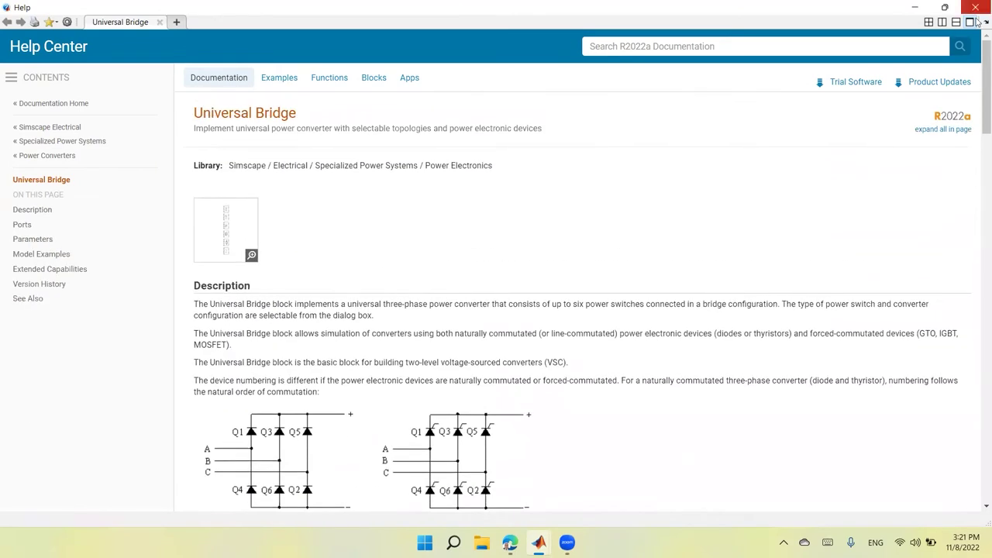
left_click(975, 7)
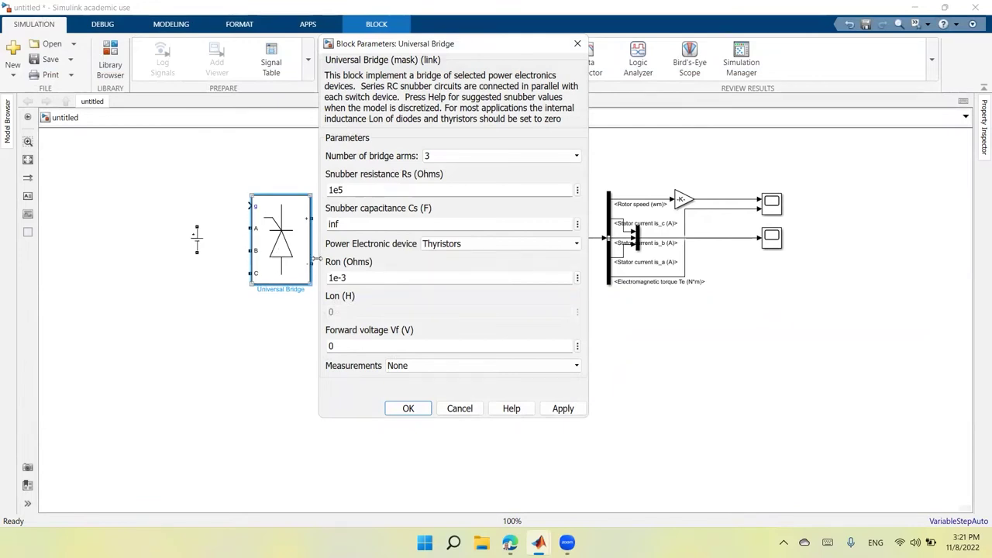
Step: Set the Universal Bridge's power electronic device to IGBT / Diodes and apply the parameters
left_click(576, 245)
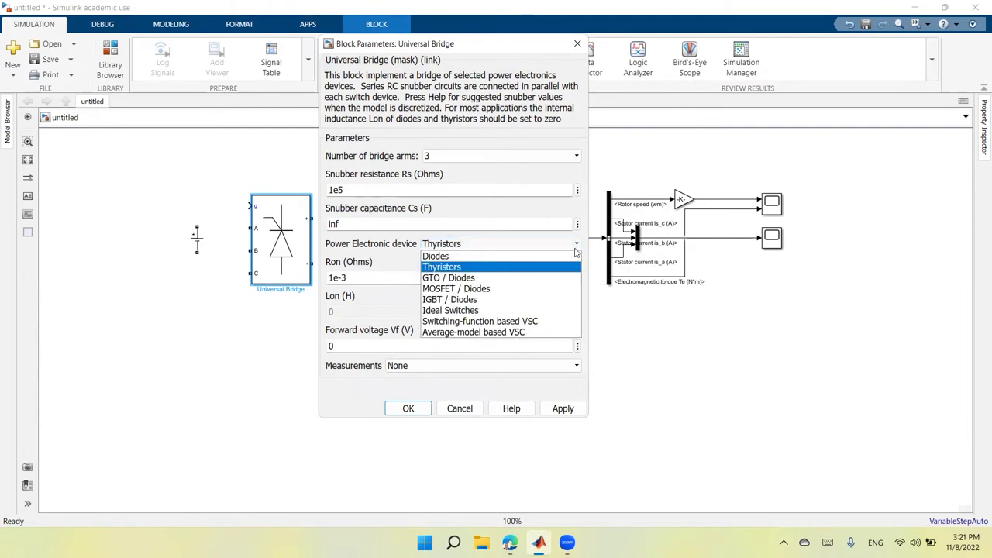
left_click(548, 303)
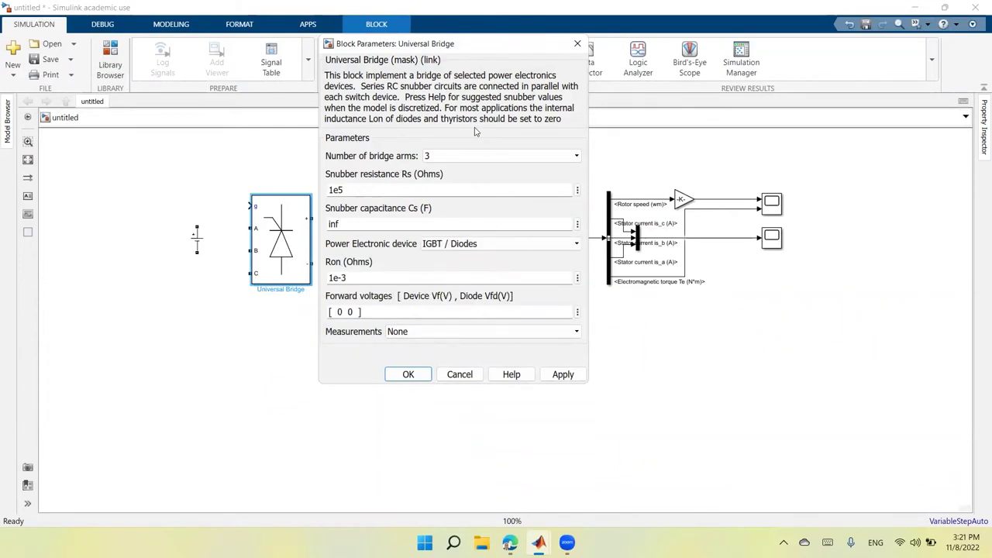
left_click(561, 375)
left_click(406, 376)
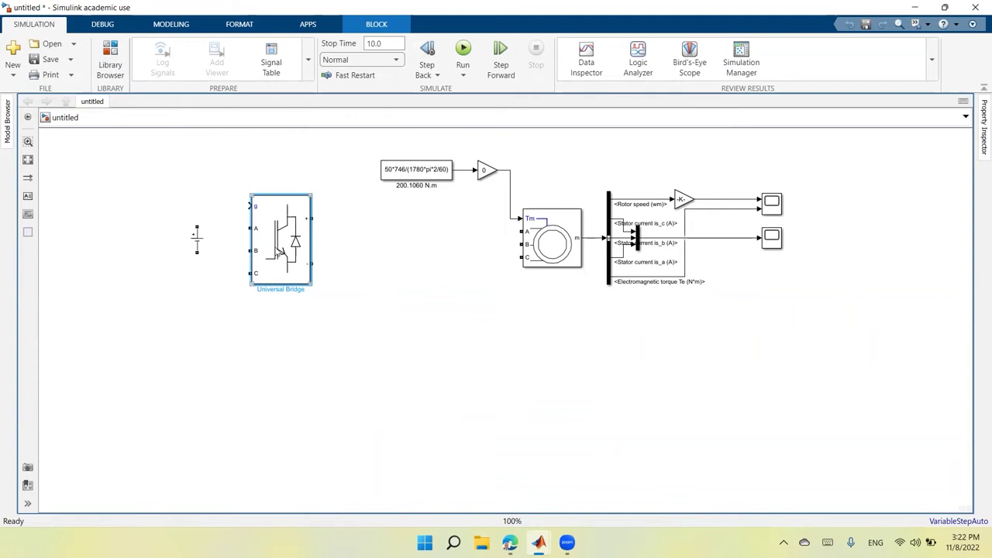
Step: Flip the Universal Bridge left-right and connect the DC Voltage Source's positive and negative terminals to its + and - ports
right_click(278, 254)
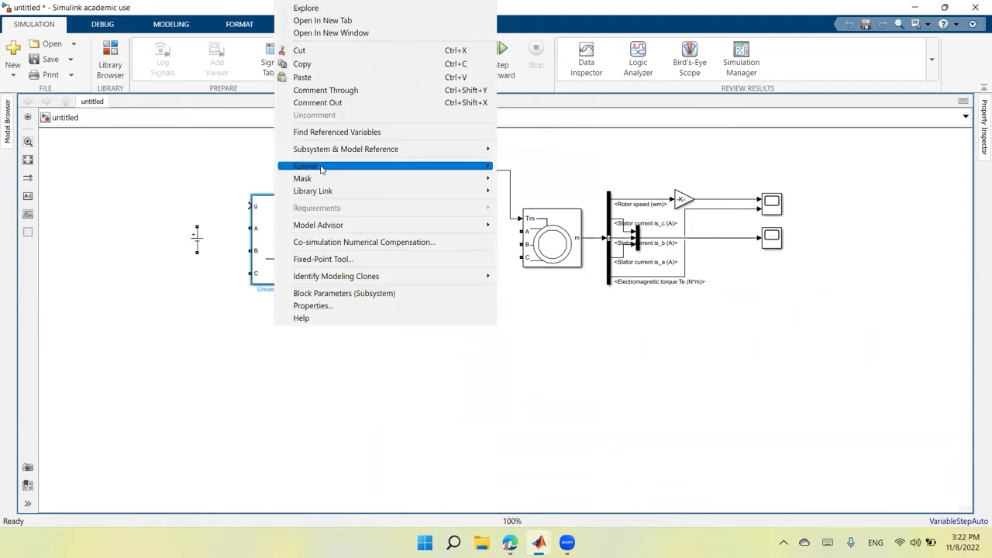
mouse_move(321, 168)
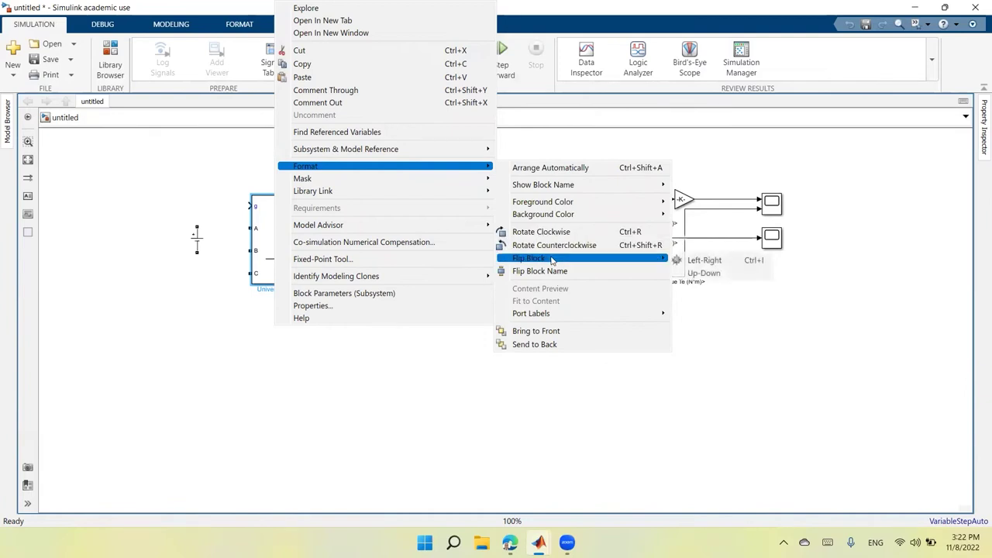
left_click(692, 261)
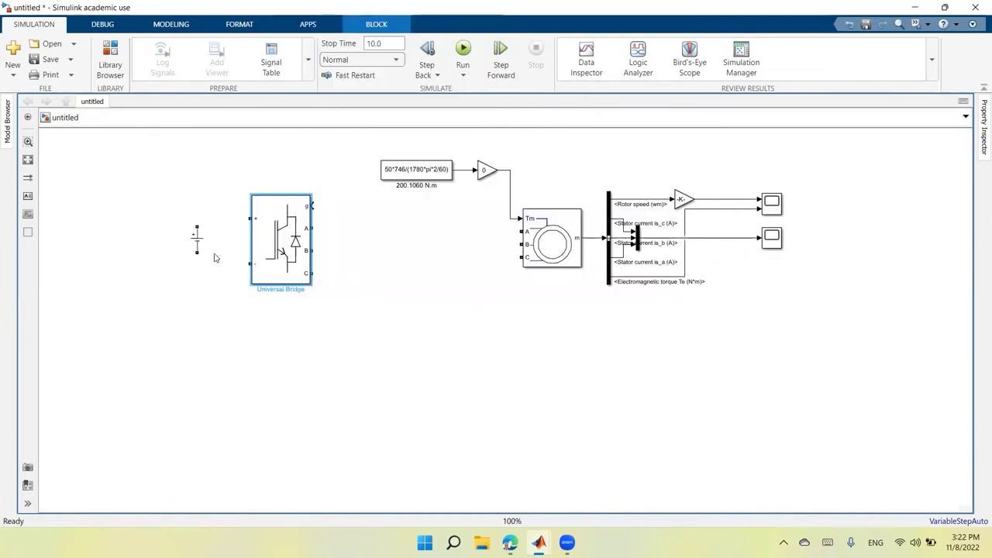
mouse_move(197, 228)
left_mouse_down()
mouse_move(197, 211)
mouse_move(248, 217)
left_mouse_up()
left_click_drag(197, 252, 246, 263)
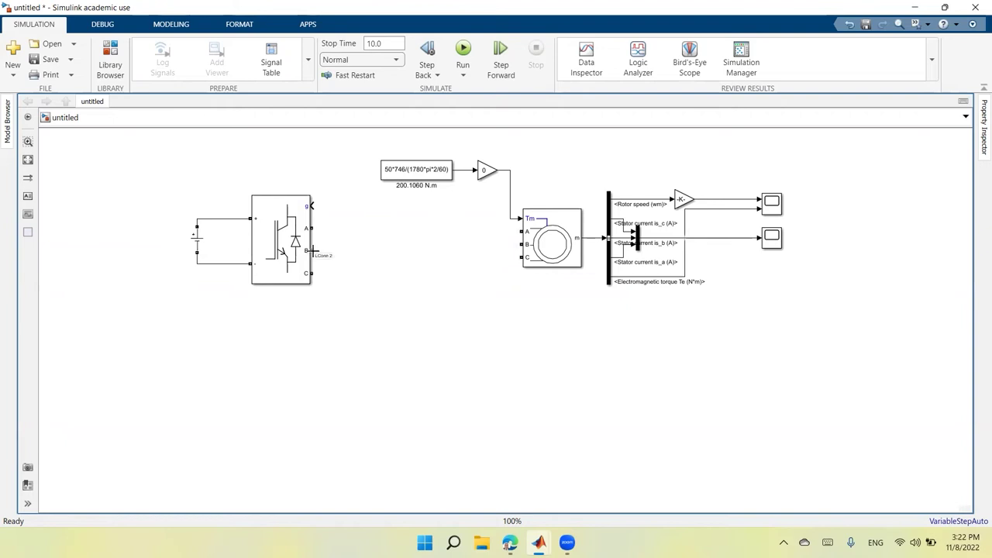
Step: Connect the Universal Bridge's A, B and C outputs to the asynchronous machine's A, B and C terminals
left_click_drag(311, 251, 521, 245)
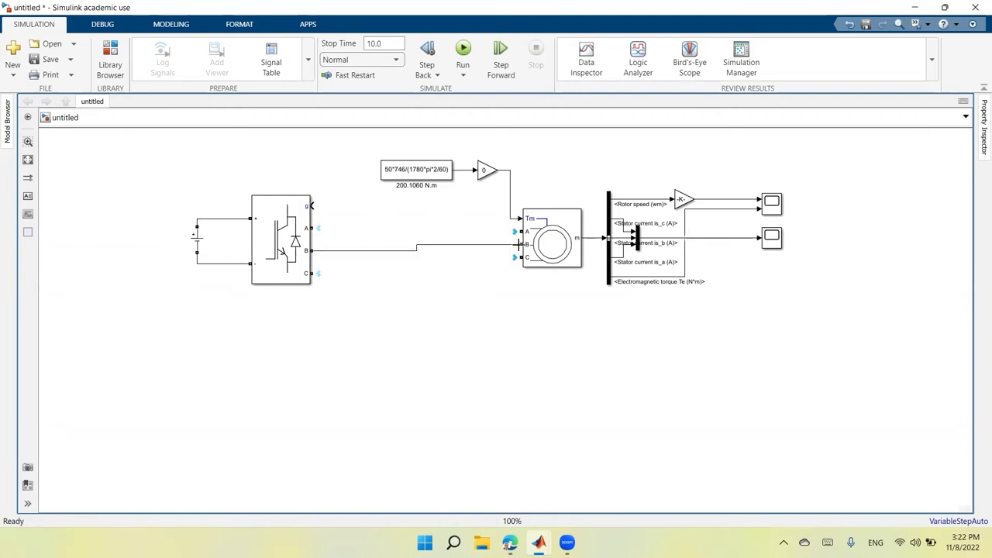
left_click_drag(277, 253, 520, 231)
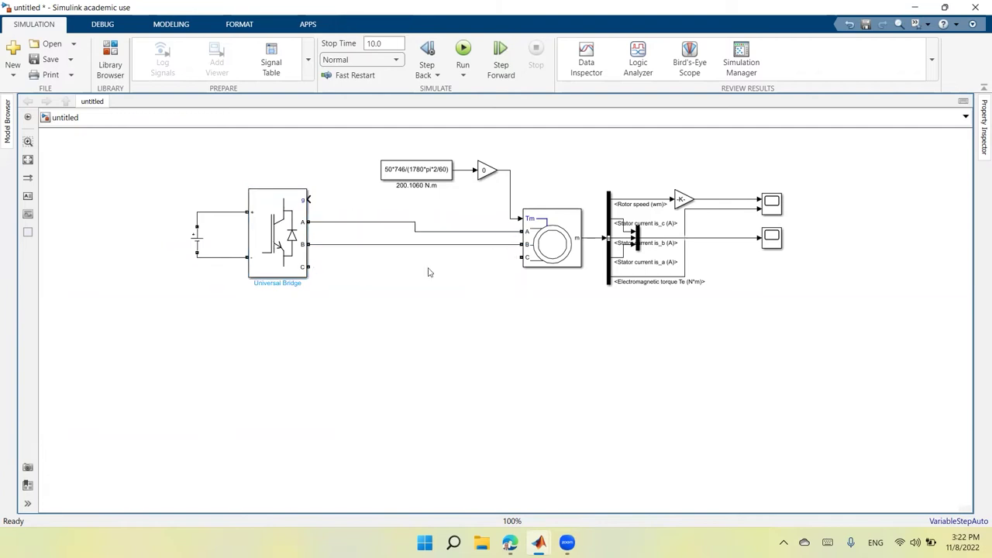
left_click_drag(308, 267, 525, 259)
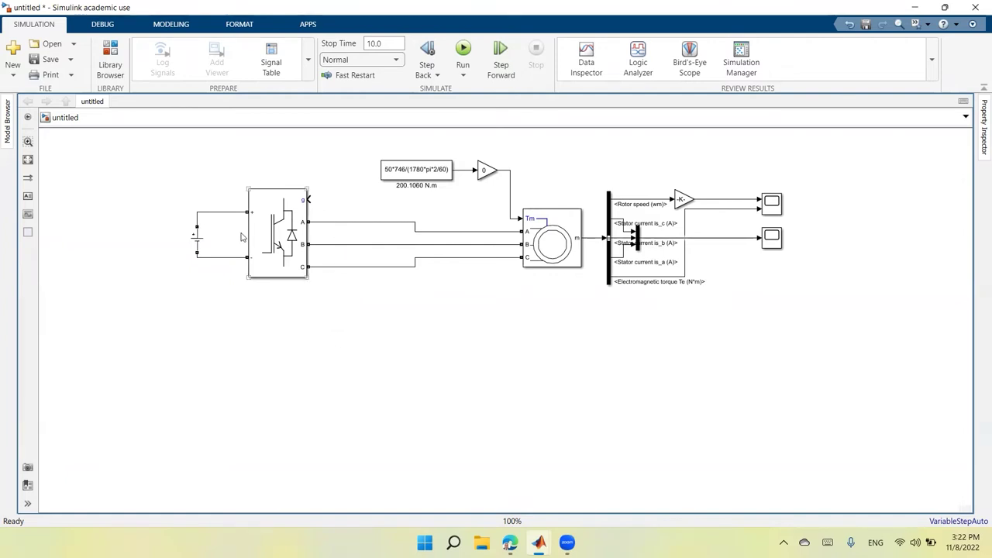
Step: Move the DC Voltage Source slightly farther from the Universal Bridge so that both its connecting wires run straight
left_click(199, 245)
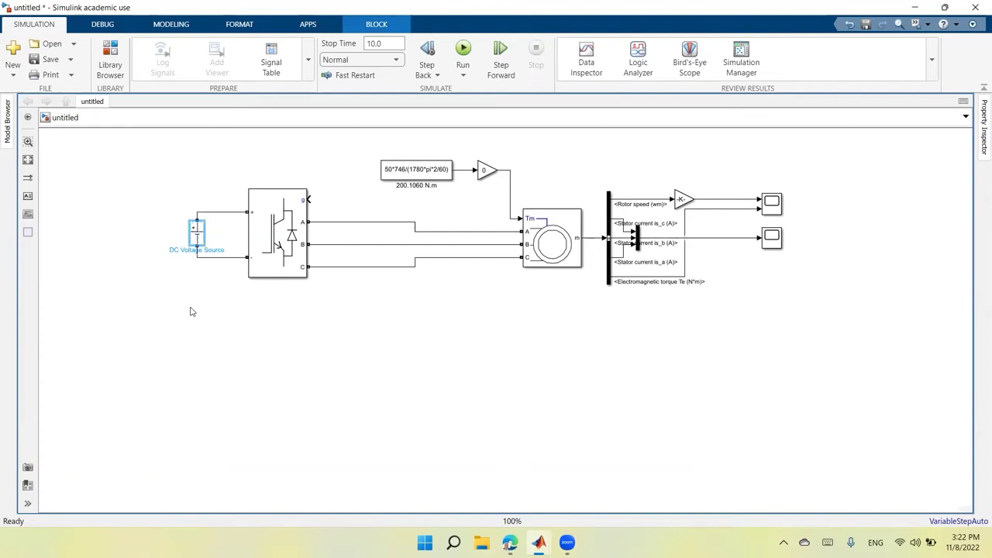
left_click_drag(197, 235, 195, 241)
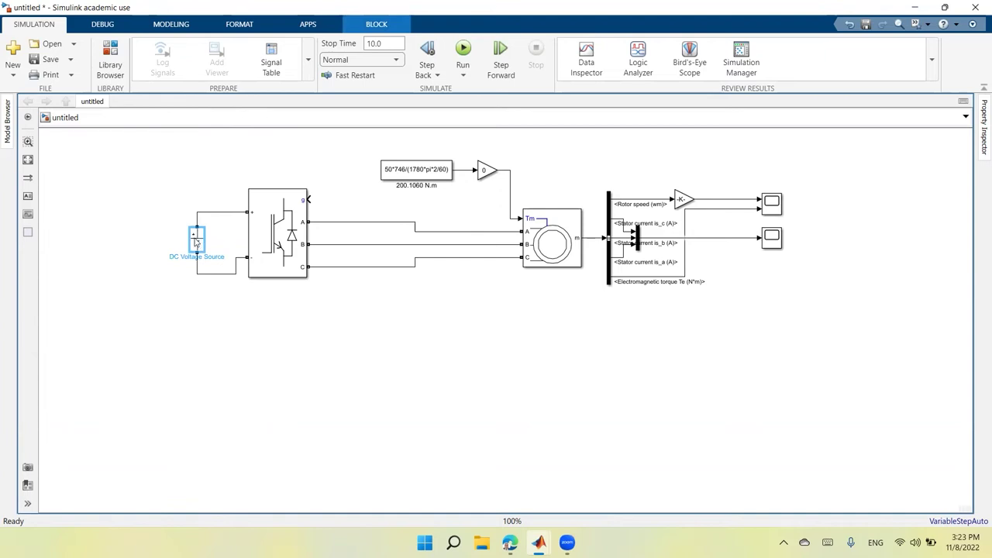
left_click_drag(196, 242, 186, 235)
left_click(206, 302)
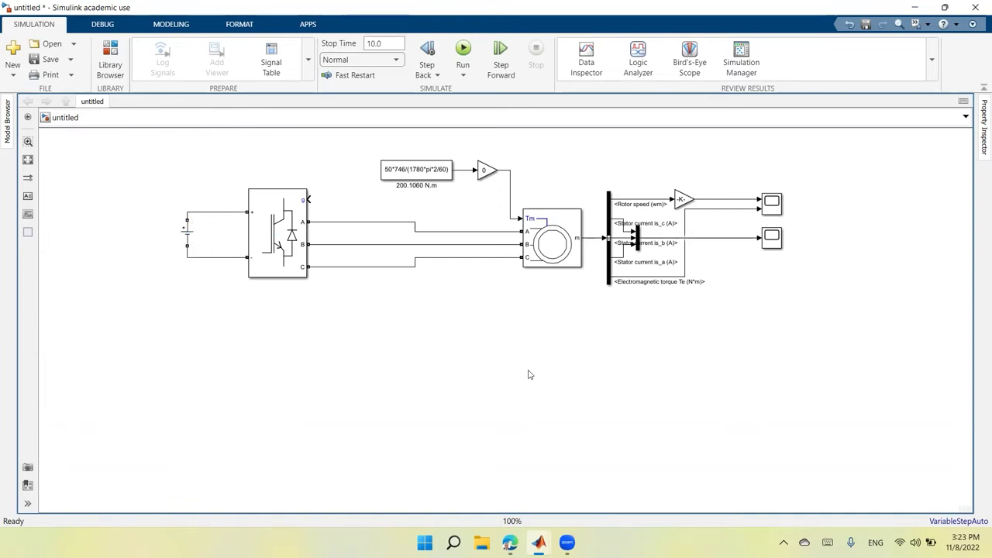
Step: Open the asynchronous machine's and the DC Voltage Source's parameters and arrange the two dialogs side by side
double_click(560, 247)
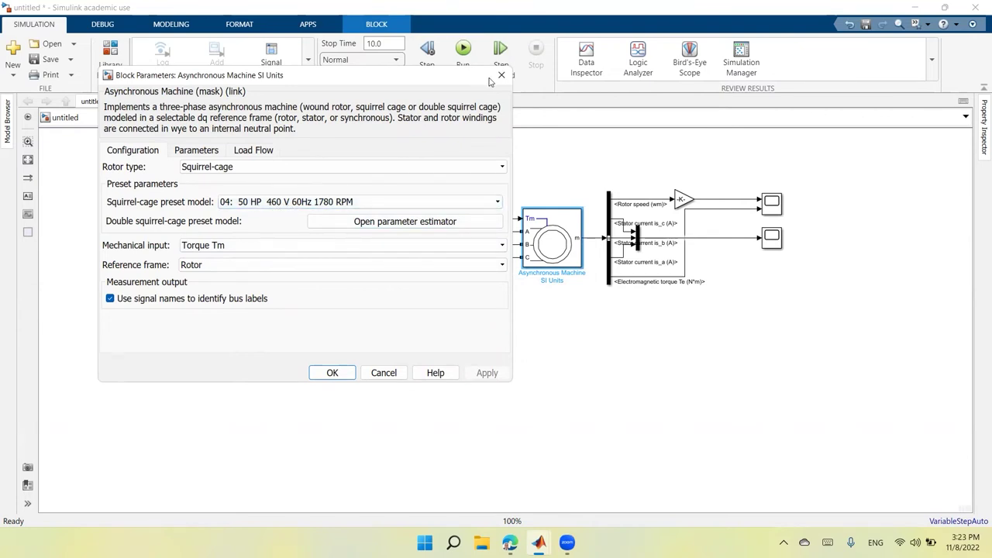
left_click_drag(446, 85, 766, 131)
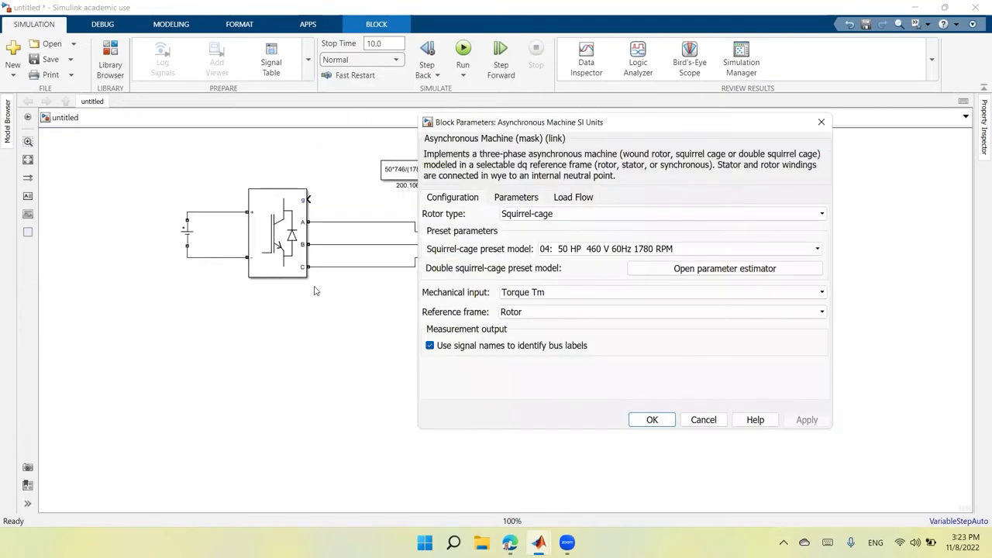
double_click(187, 235)
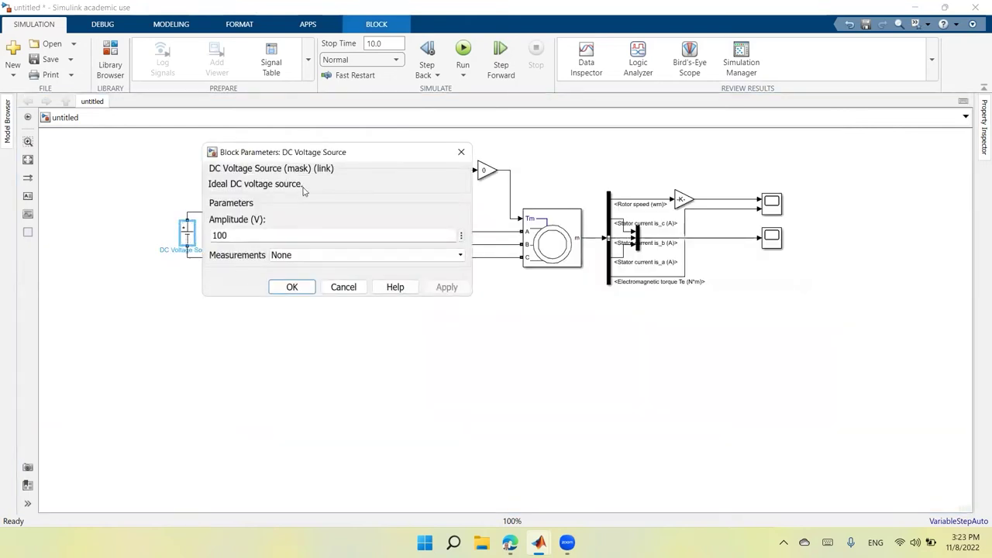
mouse_move(539, 543)
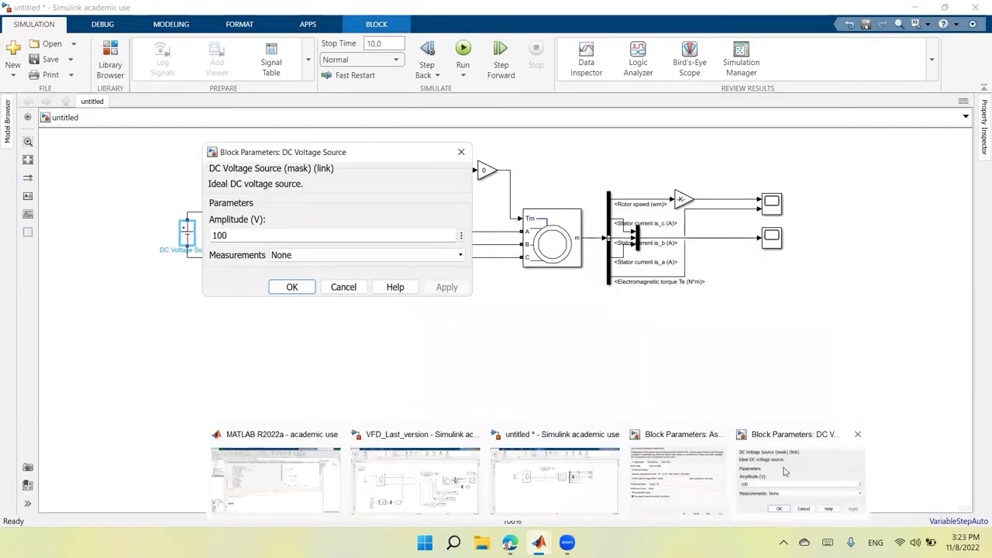
left_click(693, 496)
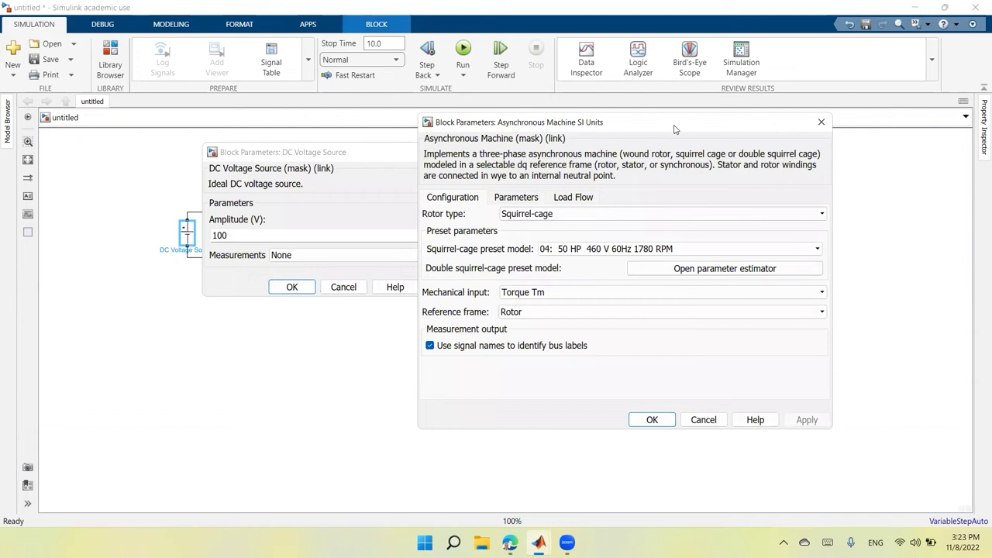
left_click_drag(675, 129, 758, 149)
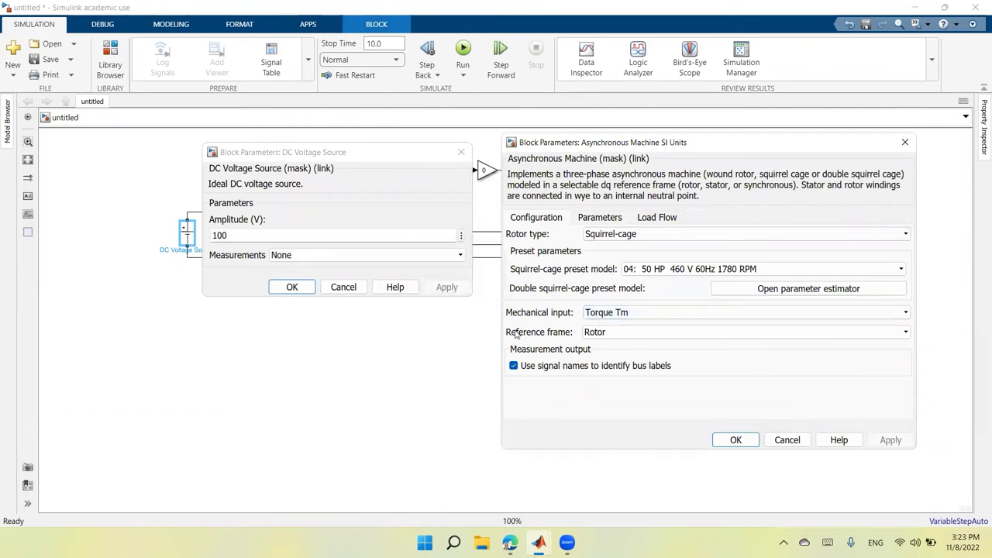
Step: Enter 460/sqrt(3)*sqrt(2)*2 as the DC Voltage Source's amplitude in volts
left_click(331, 269)
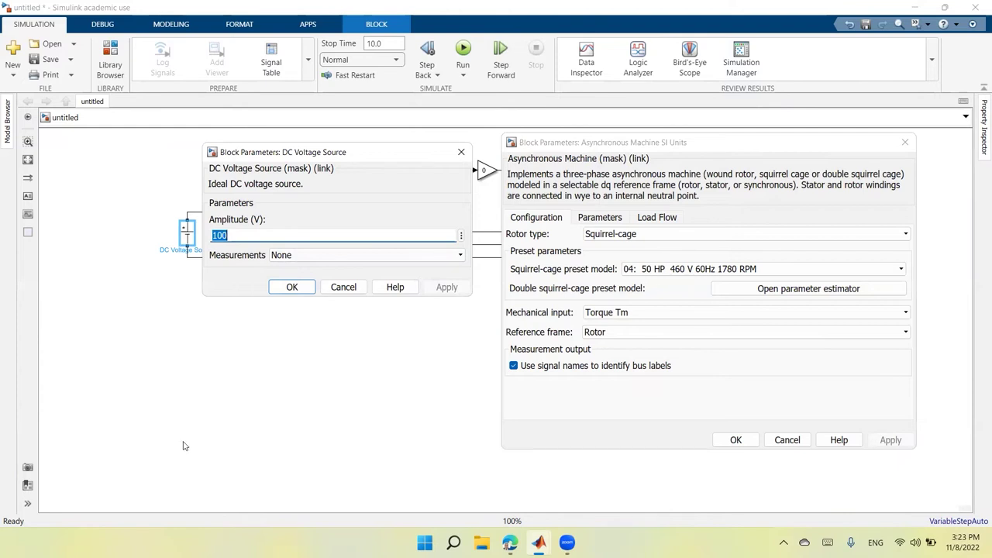
type("460/s")
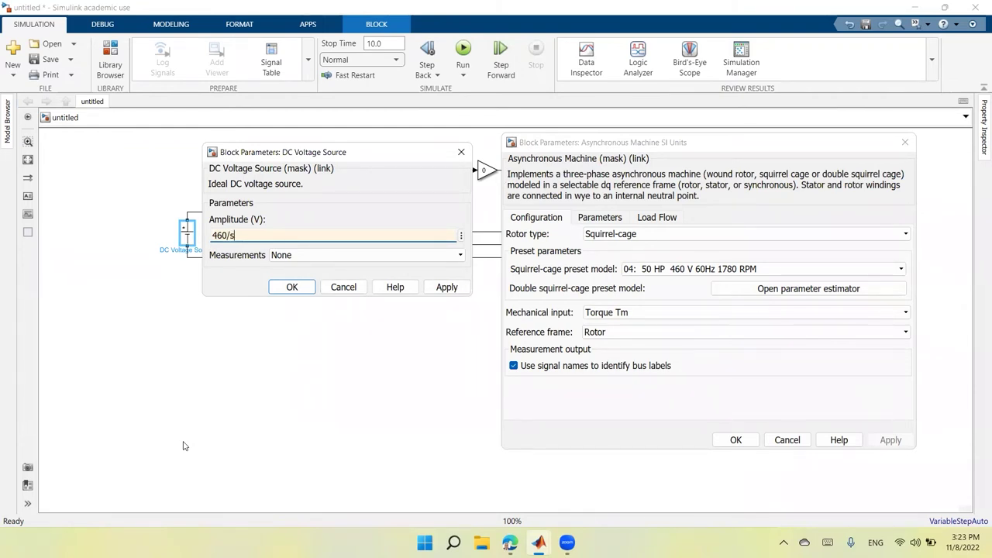
type("qrt")
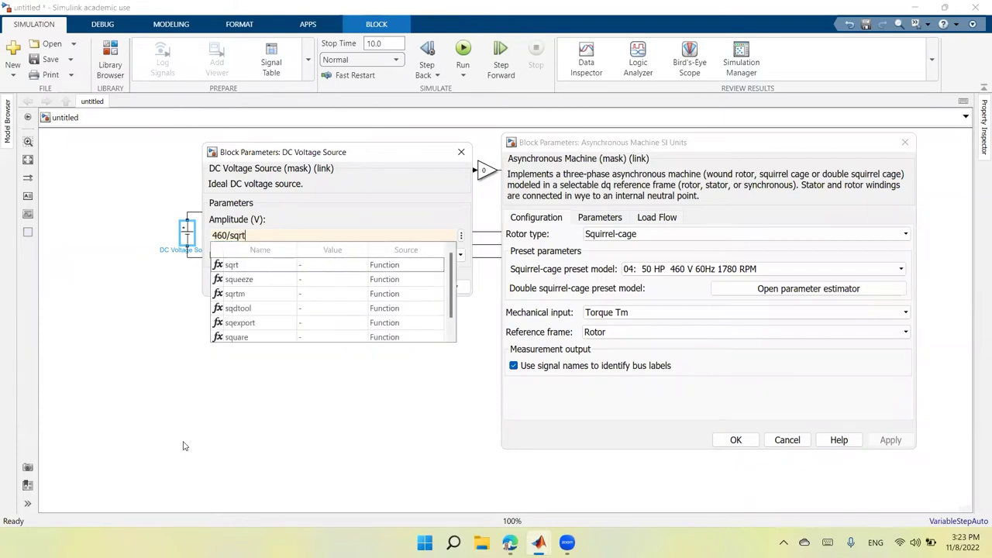
type("(3")
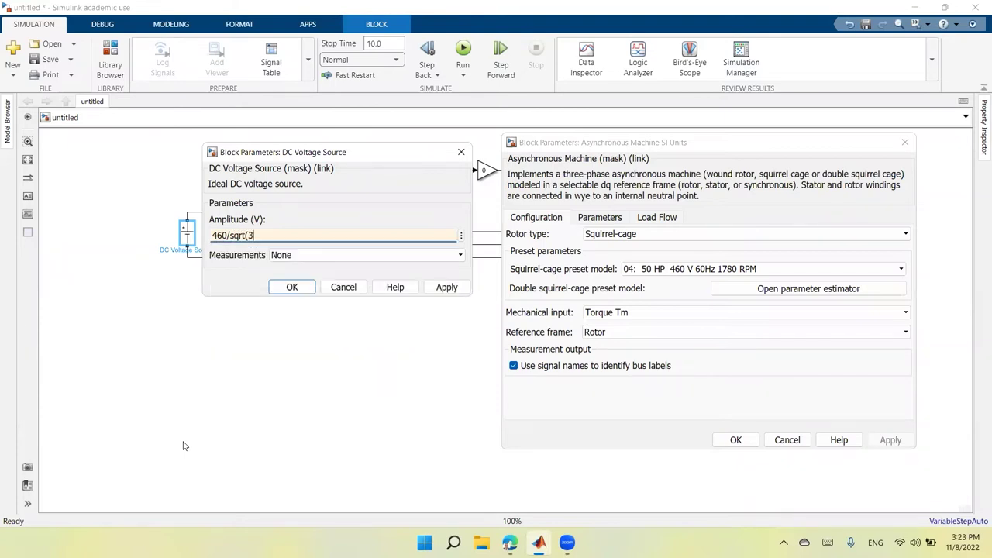
type(")*sq")
type("rt")
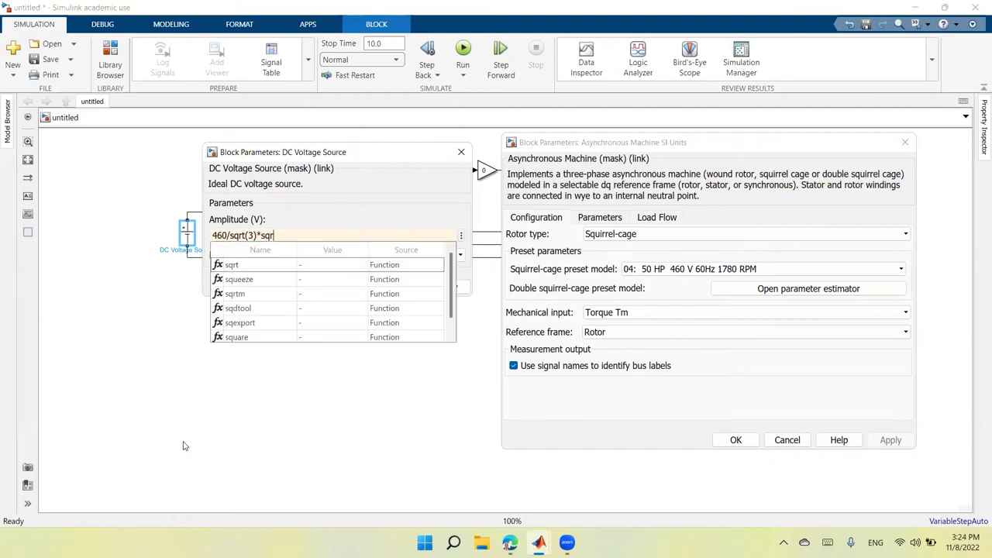
type("(2)*2")
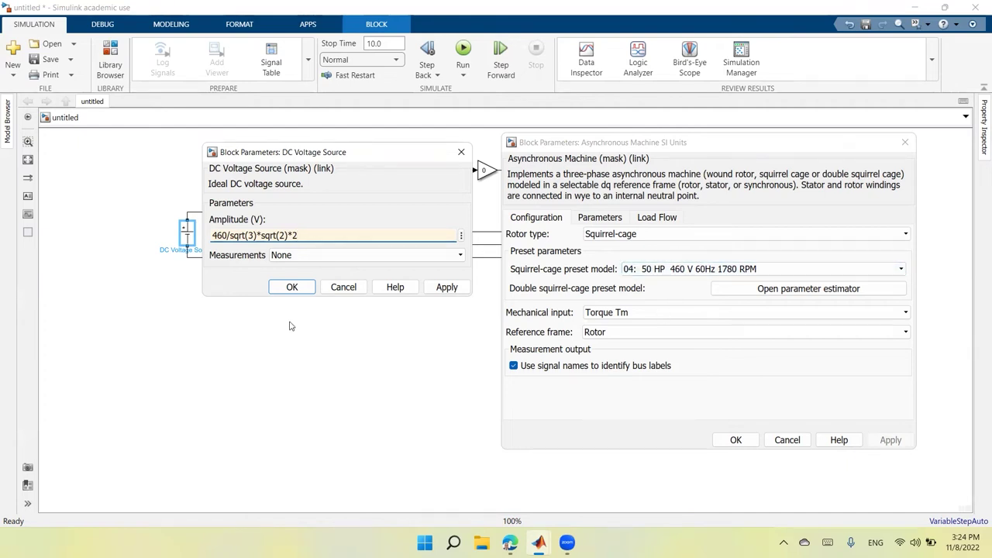
left_click(298, 235)
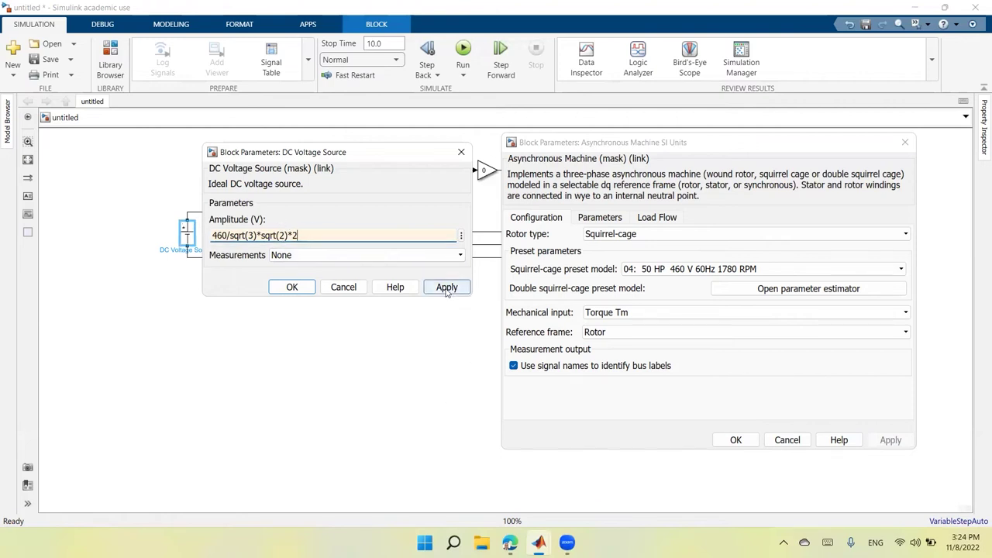
Step: Copy the DC Voltage Source's amplitude expression, apply the parameters and close the dialog
left_click_drag(212, 235, 308, 231)
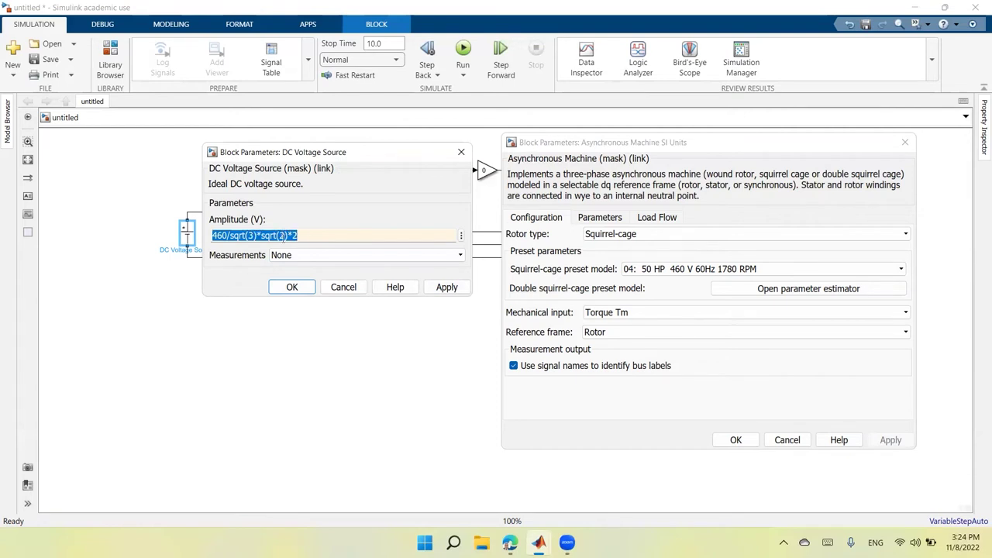
right_click(284, 236)
left_click(308, 285)
left_click(446, 287)
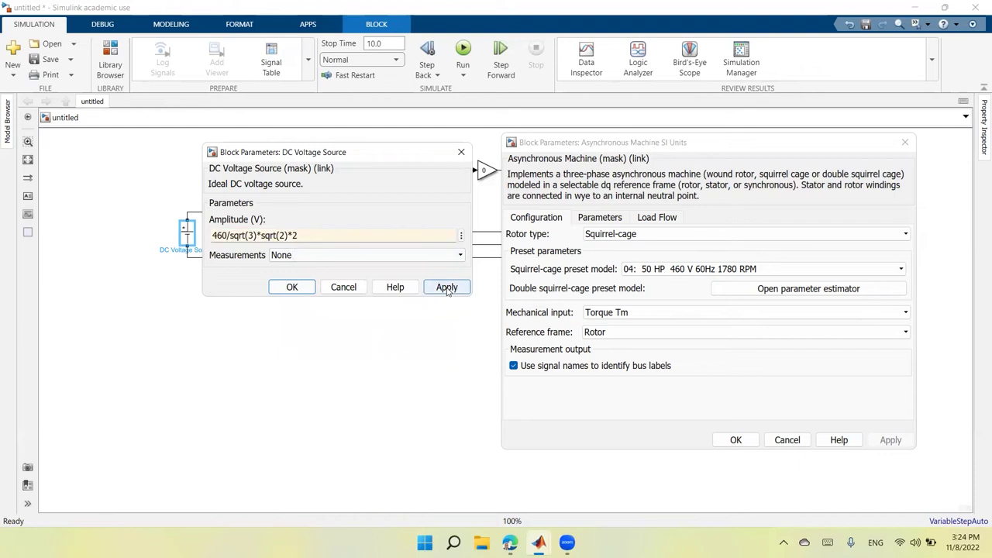
left_click(295, 287)
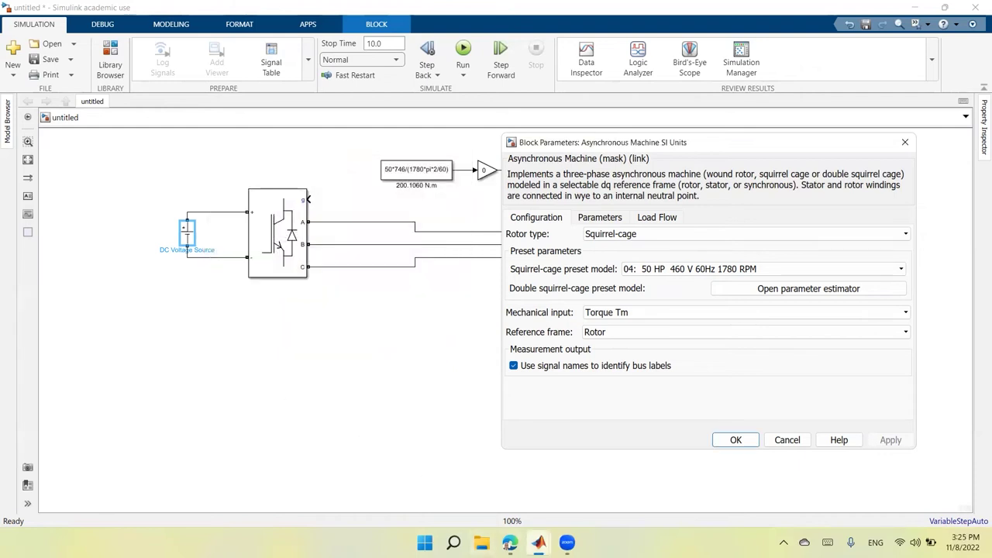
Step: Switch to MATLAB and evaluate the copied expression 460/sqrt(3)*sqrt(2)*2 in the Command Window
mouse_move(538, 542)
left_click(345, 504)
left_click(151, 465)
right_click(151, 465)
left_click(184, 451)
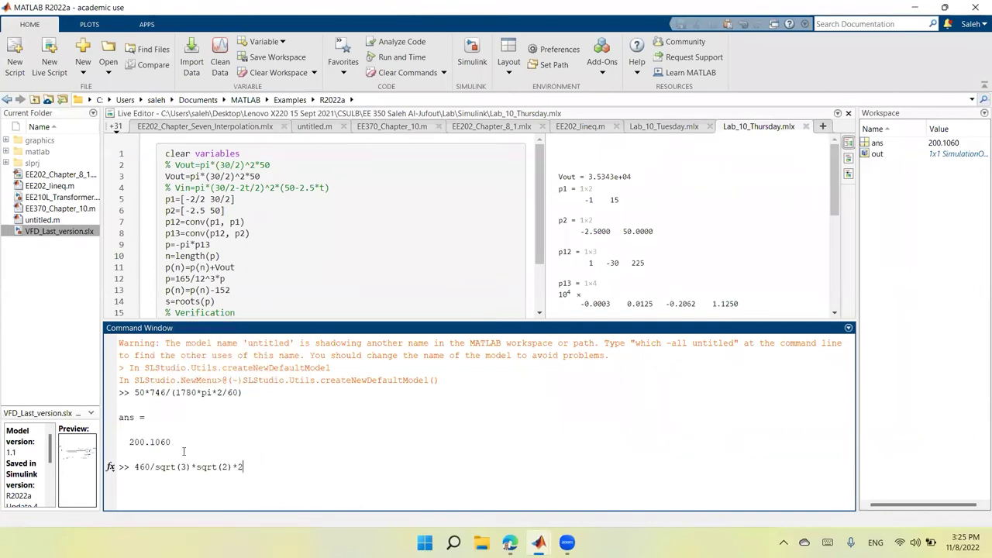
key("Return")
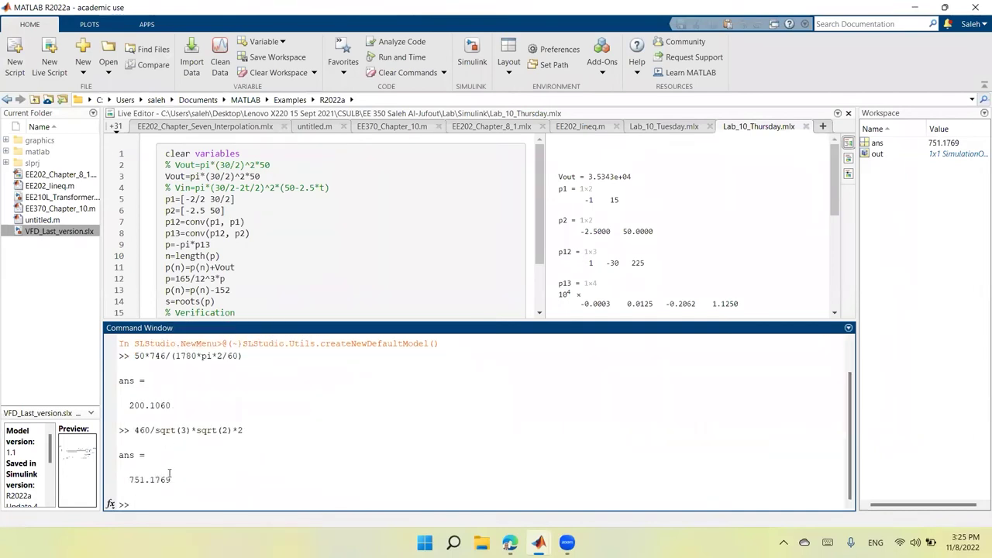
Step: Copy the computed result, switch back to the untitled Simulink model and rename the DC Voltage Source as 751.1769 V
left_click_drag(128, 480, 171, 479)
right_click(167, 482)
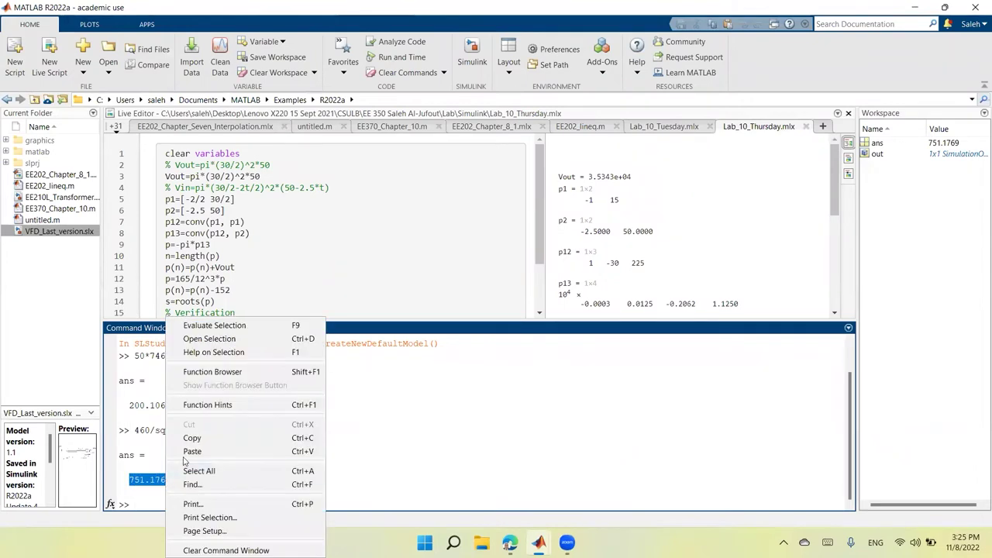
left_click(192, 439)
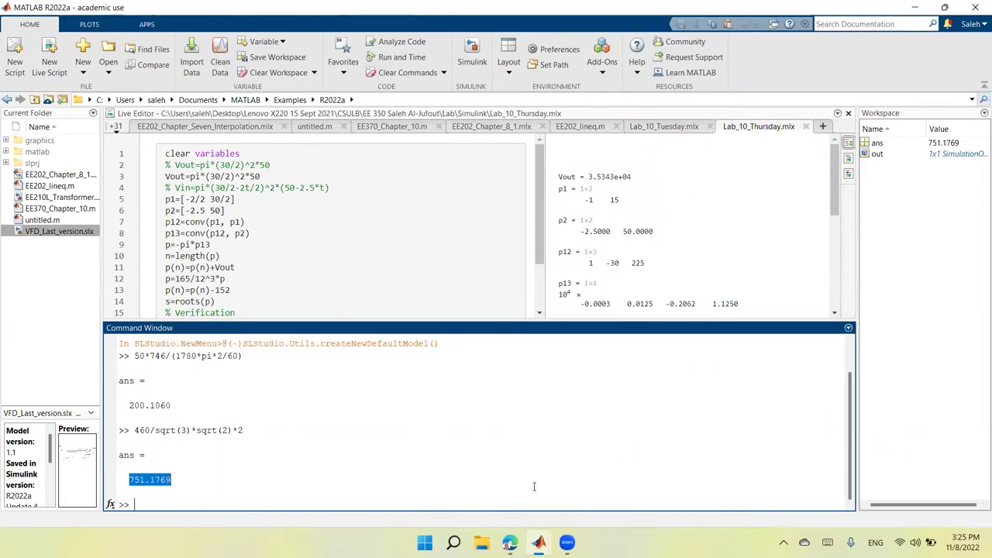
mouse_move(565, 540)
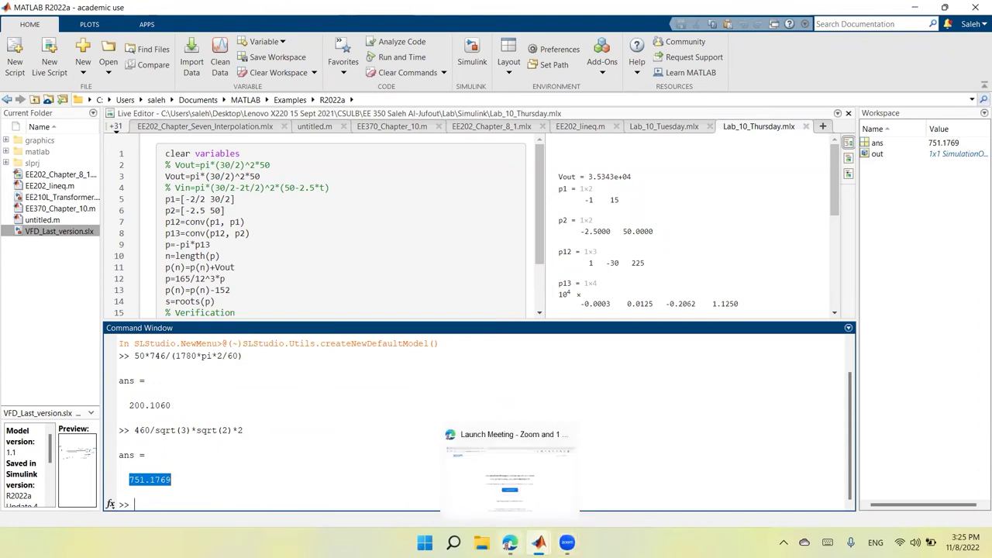
left_click(631, 477)
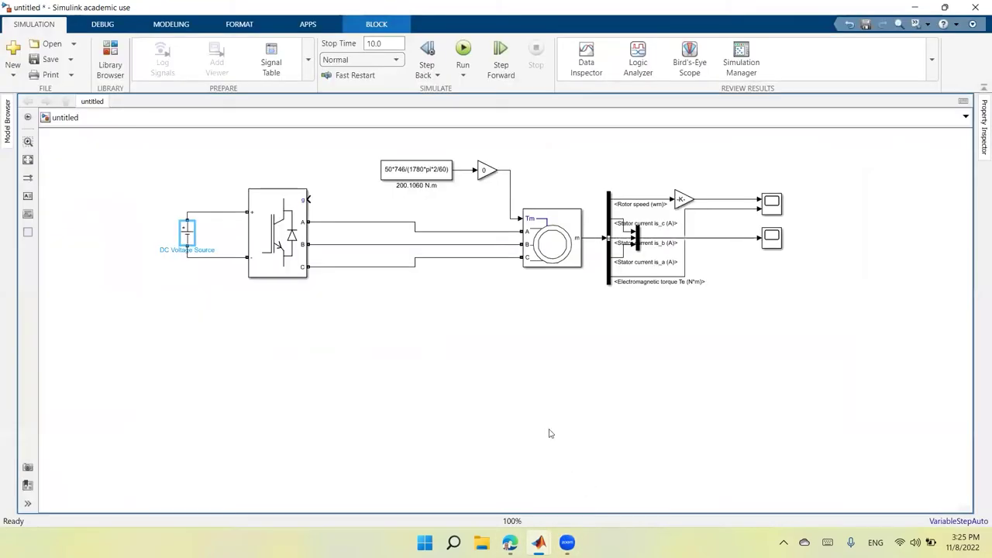
double_click(172, 249)
right_click(171, 250)
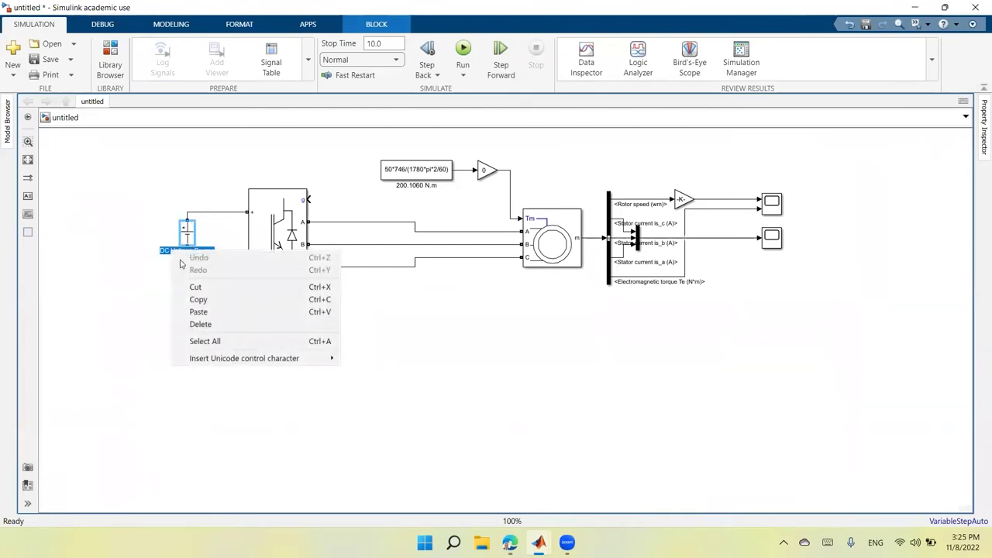
left_click(211, 311)
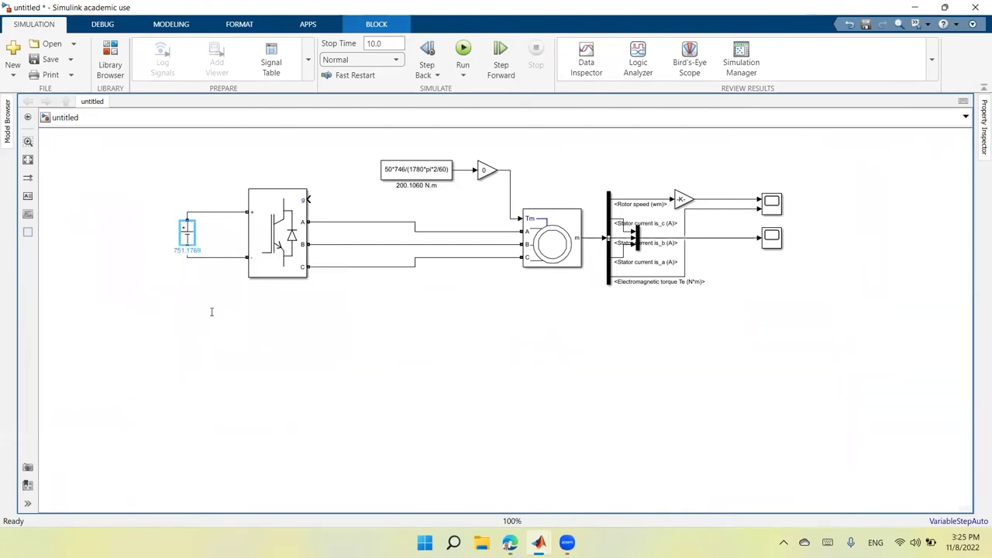
type("V")
left_click(211, 312)
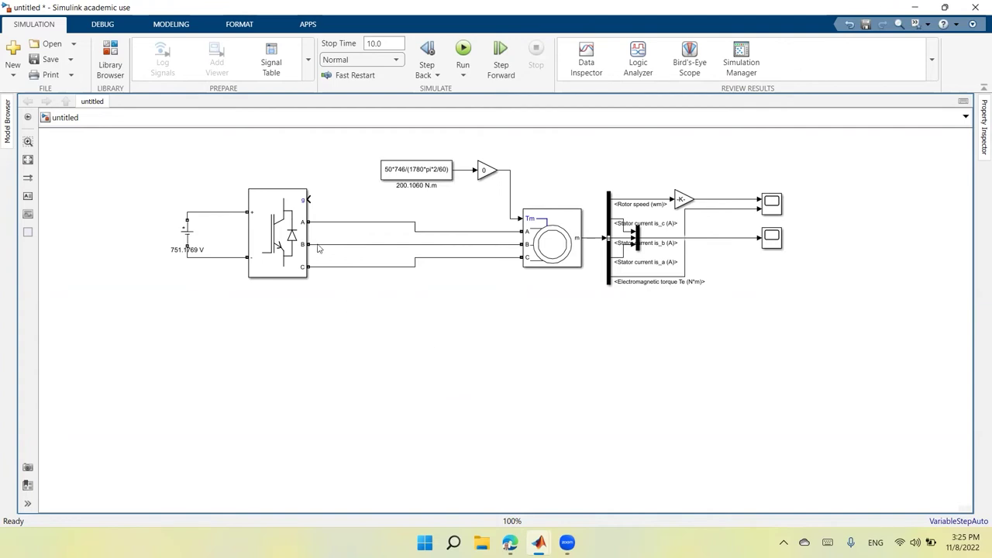
Step: Search the block library for pw and add a PWM Generator (2-Level) block below the IGBT bridge
left_click(306, 204)
left_click(277, 273)
left_click(353, 397)
double_click(351, 395)
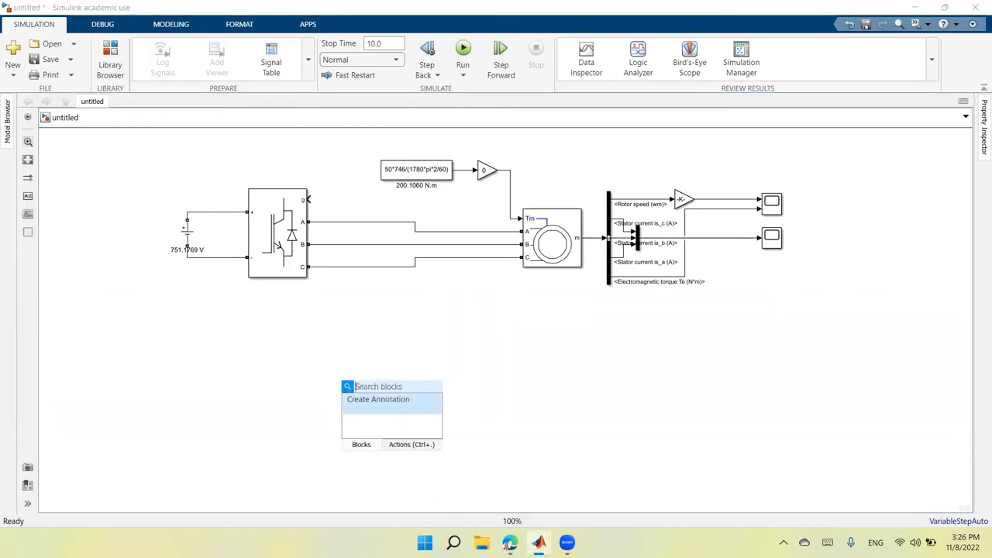
type("pmw")
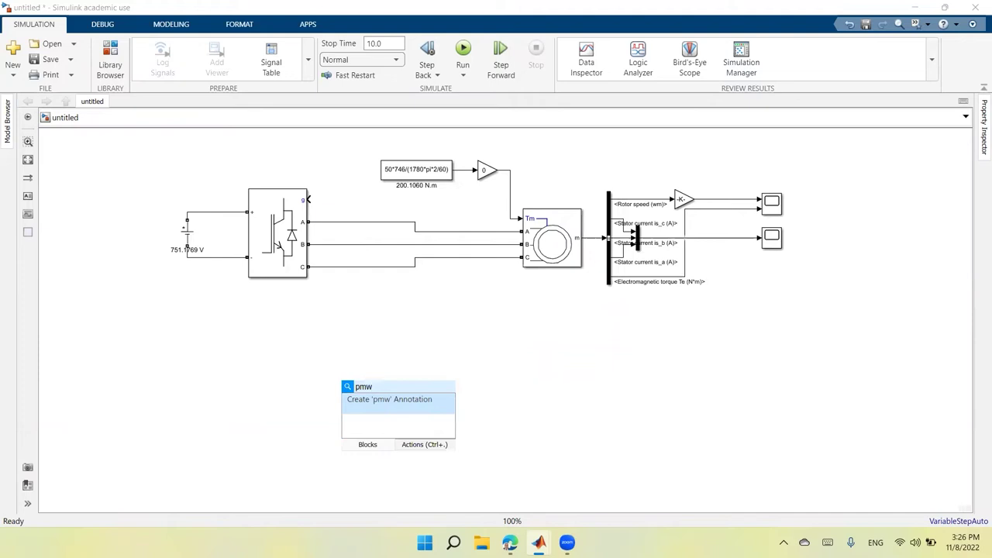
key("BackSpace")
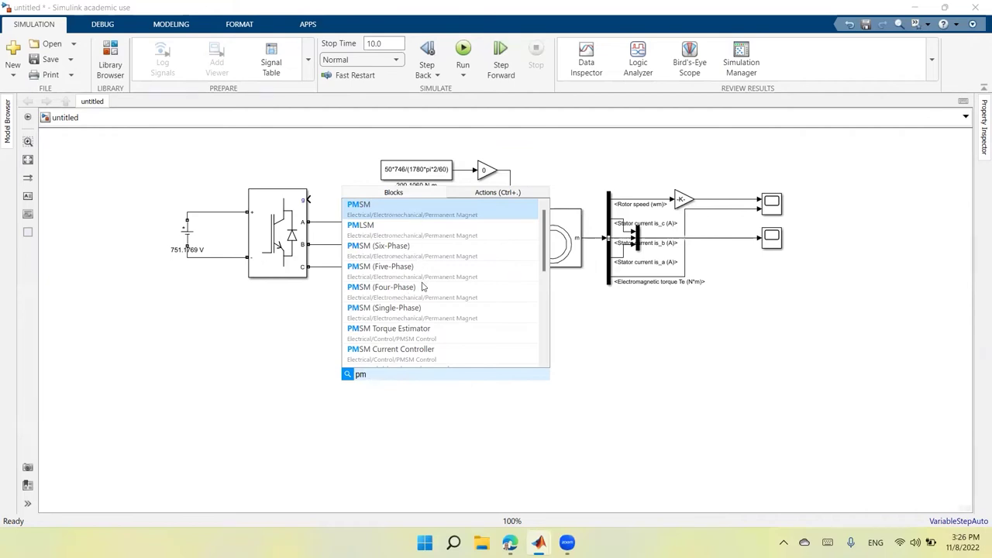
scroll(430, 314, "down", 3)
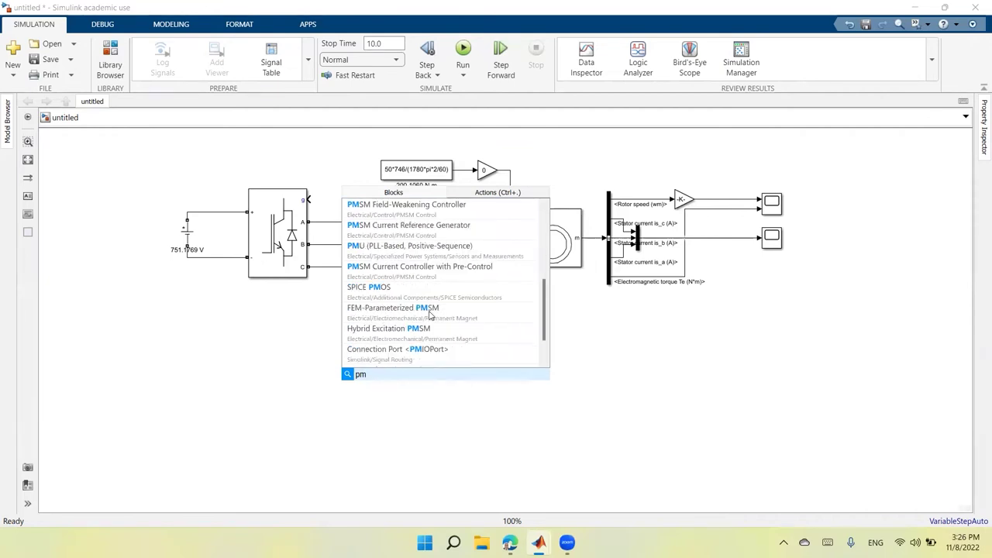
scroll(430, 315, "down", 1)
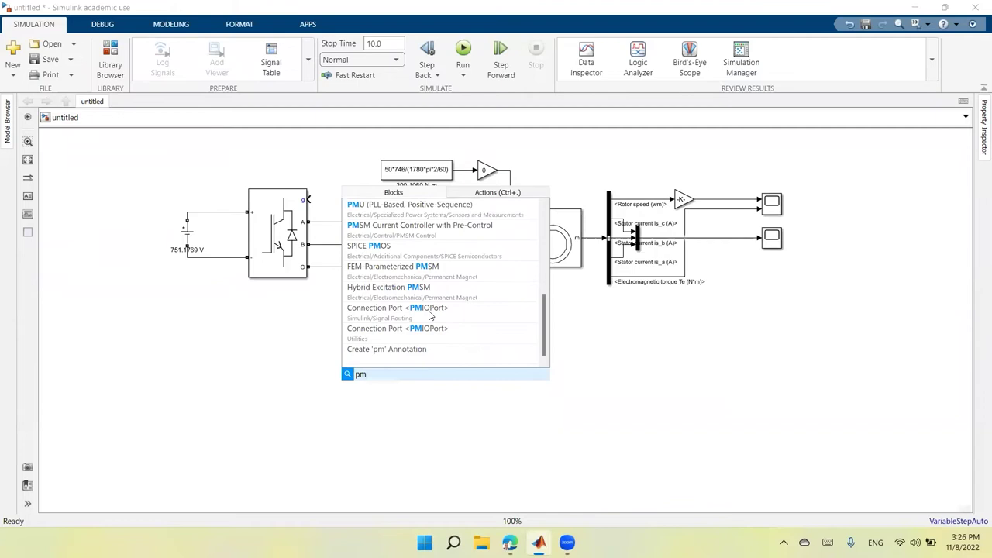
scroll(430, 314, "up", 4)
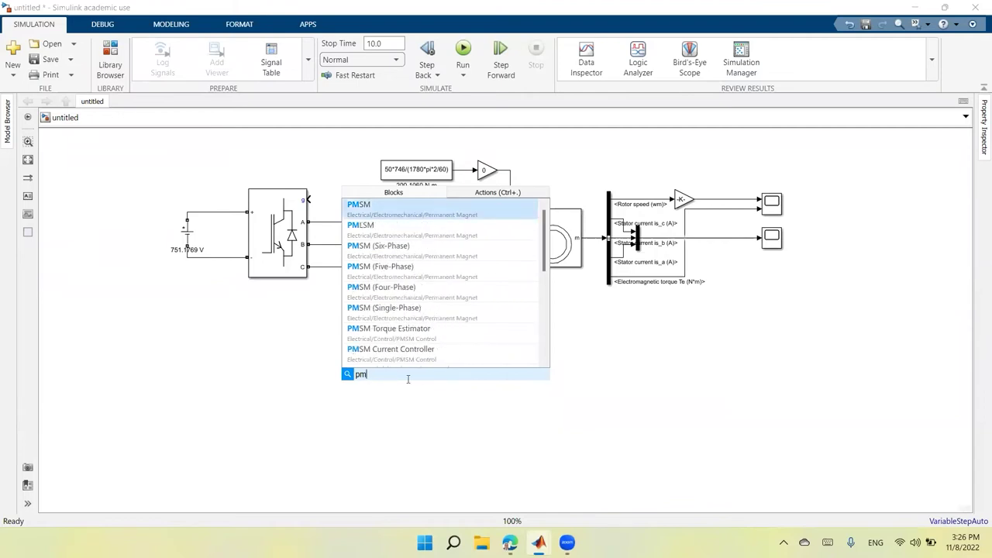
key("BackSpace")
type("w")
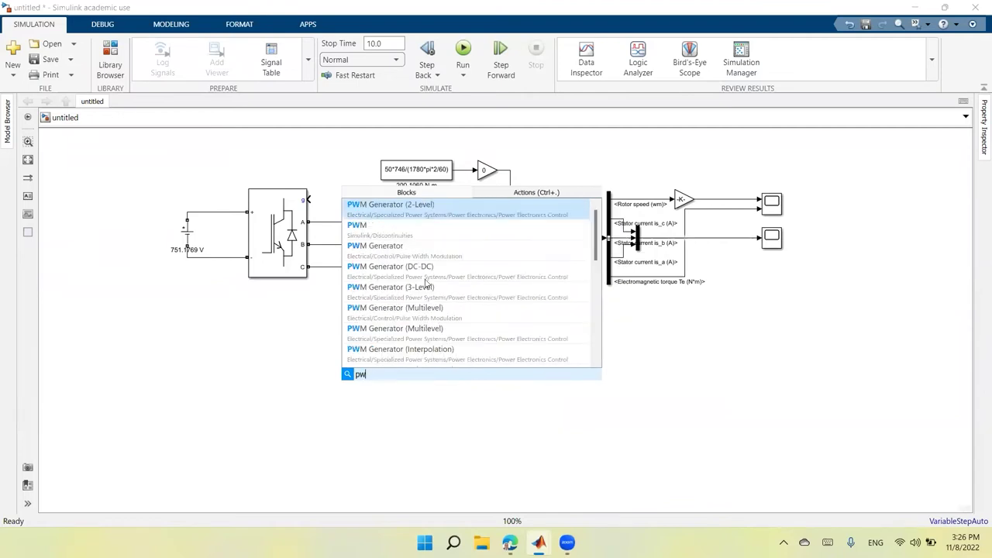
left_click(405, 207)
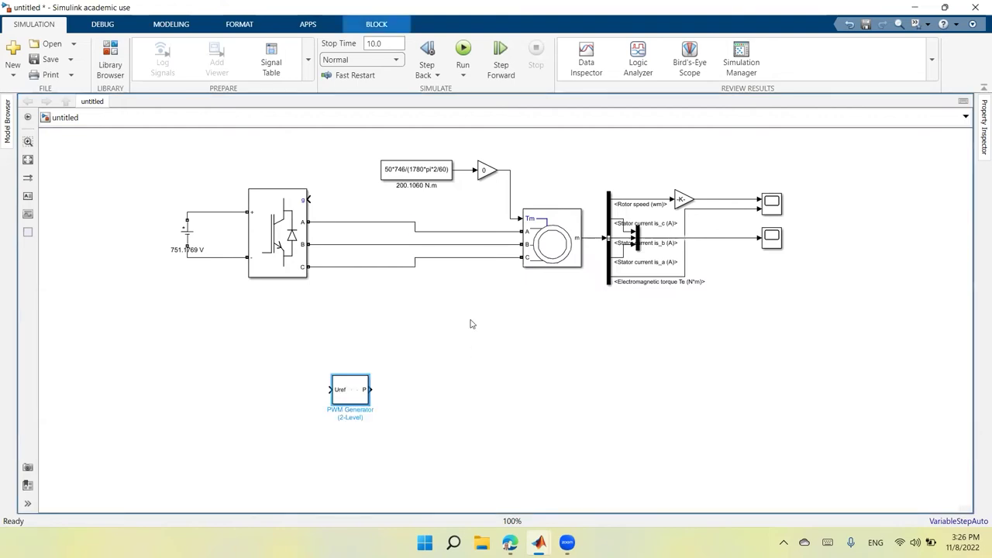
Step: Set the PWM Generator's carrier frequency to 200*60 Hz, apply it and close the parameters
double_click(353, 395)
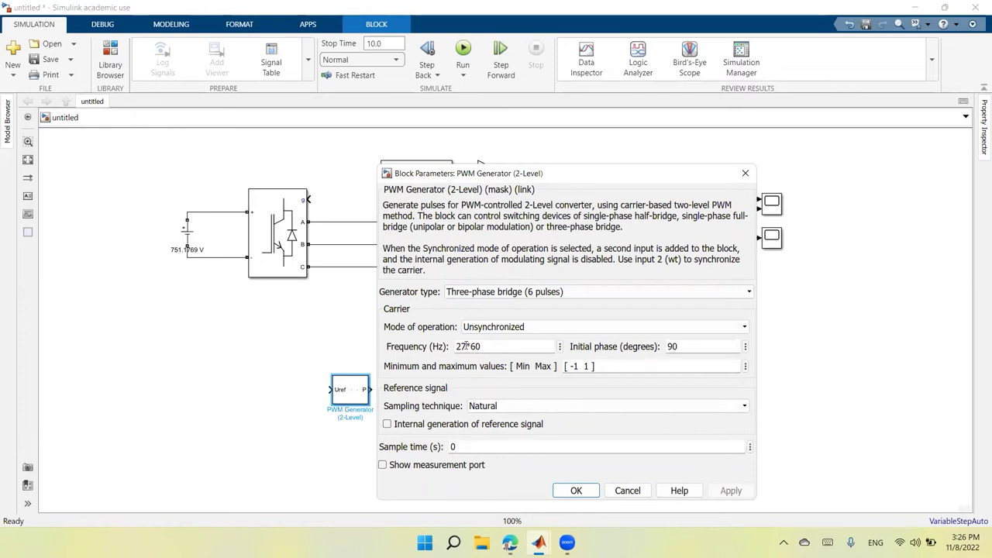
left_click_drag(463, 346, 457, 346)
key("Left")
key("shift+Right")
key("shift+Right")
type("1")
key("BackSpace")
type("200")
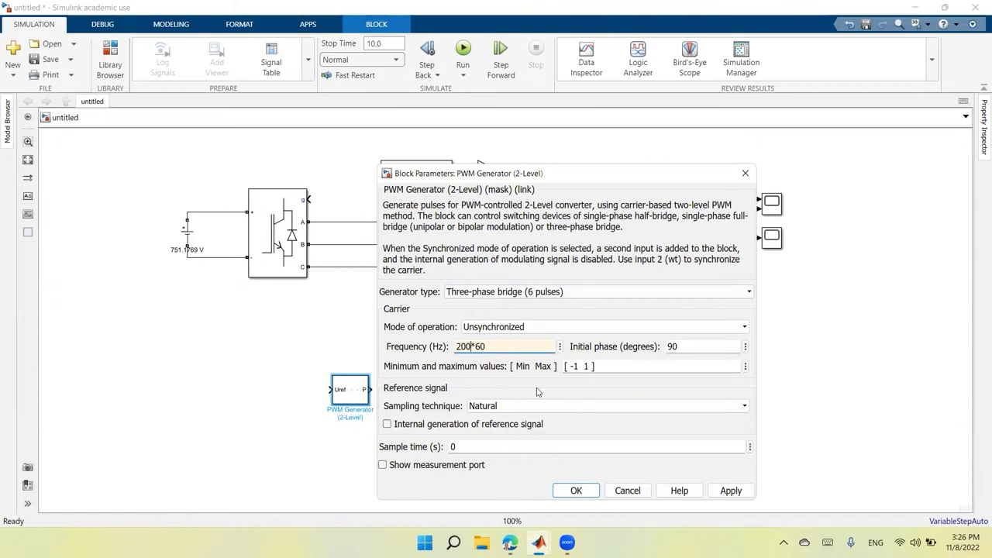
left_click(628, 317)
left_click(729, 491)
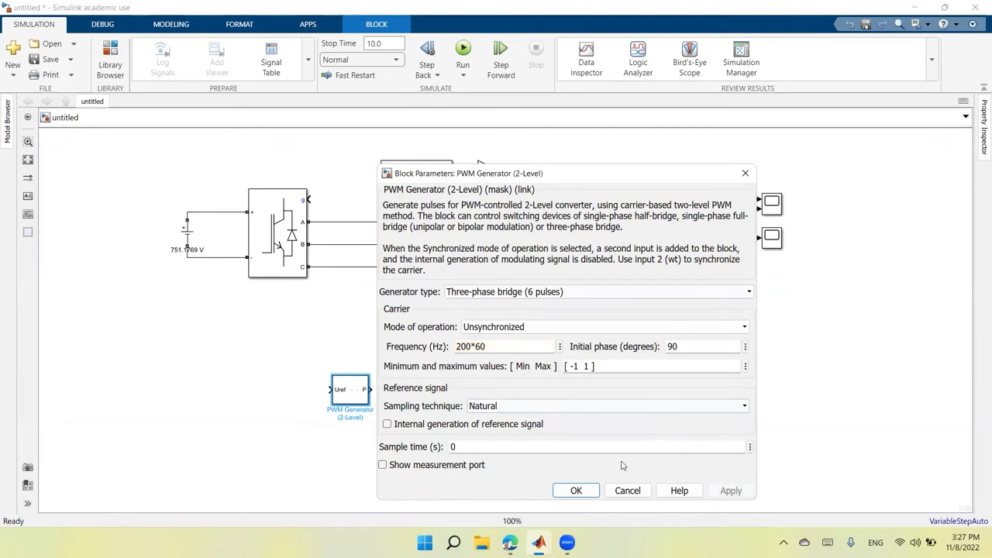
left_click(577, 491)
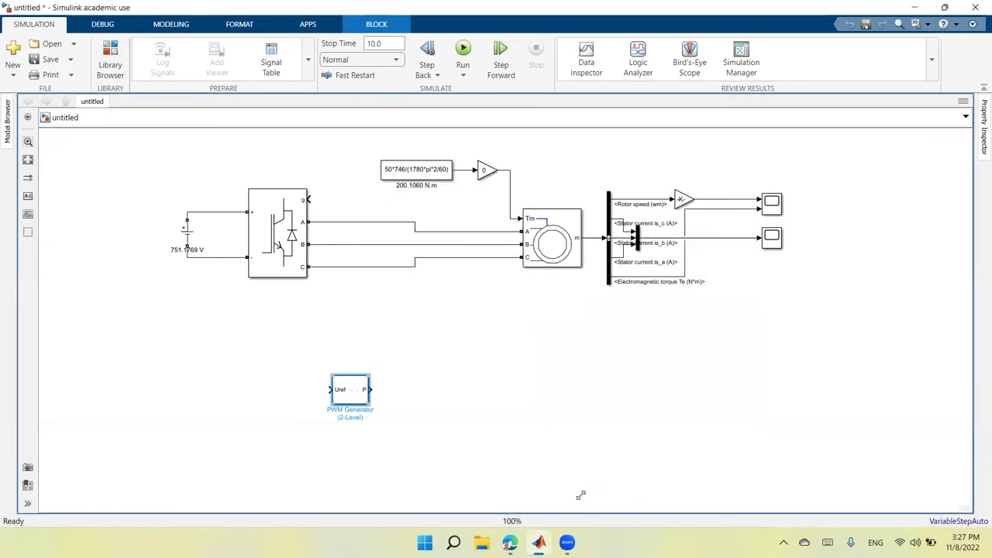
Step: Connect the PWM Generator's P output to the bridge's g input and position the generator just below the bridge
left_click_drag(354, 393, 352, 198)
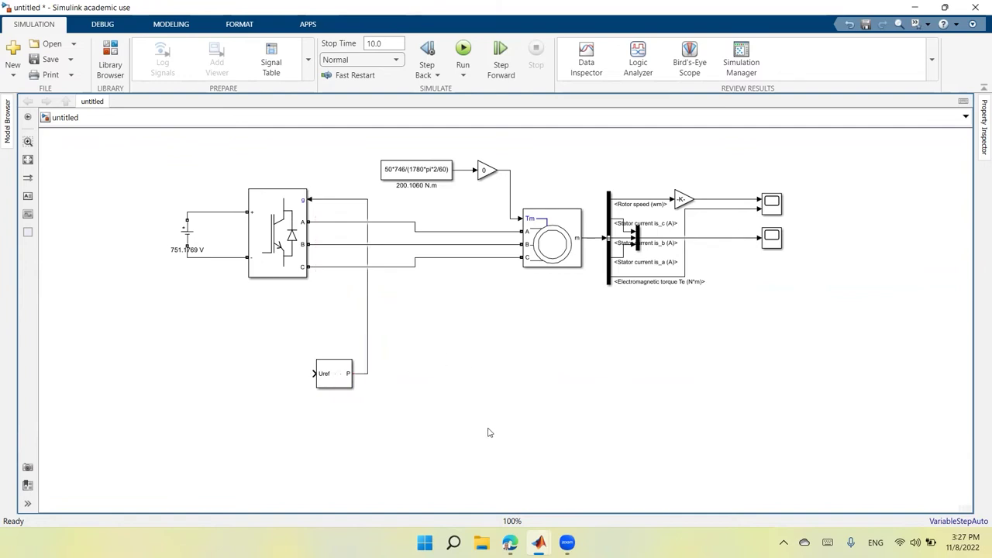
left_click_drag(341, 384, 329, 364)
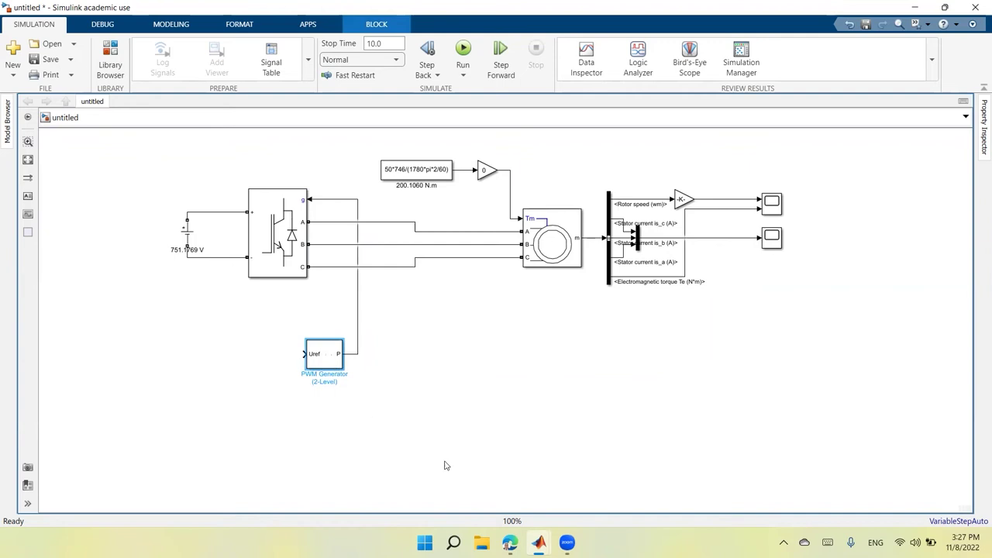
left_click(435, 417)
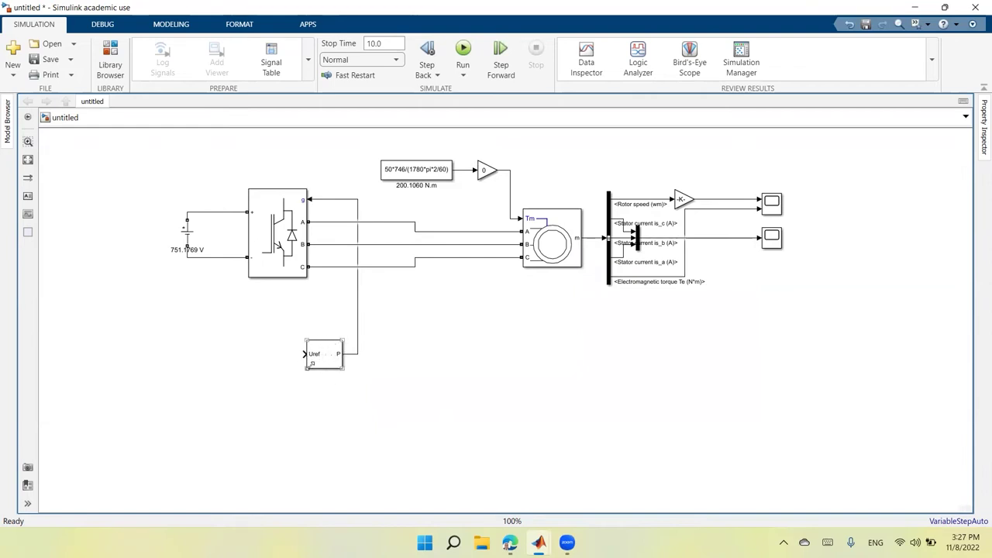
left_click(320, 362)
left_click(352, 389)
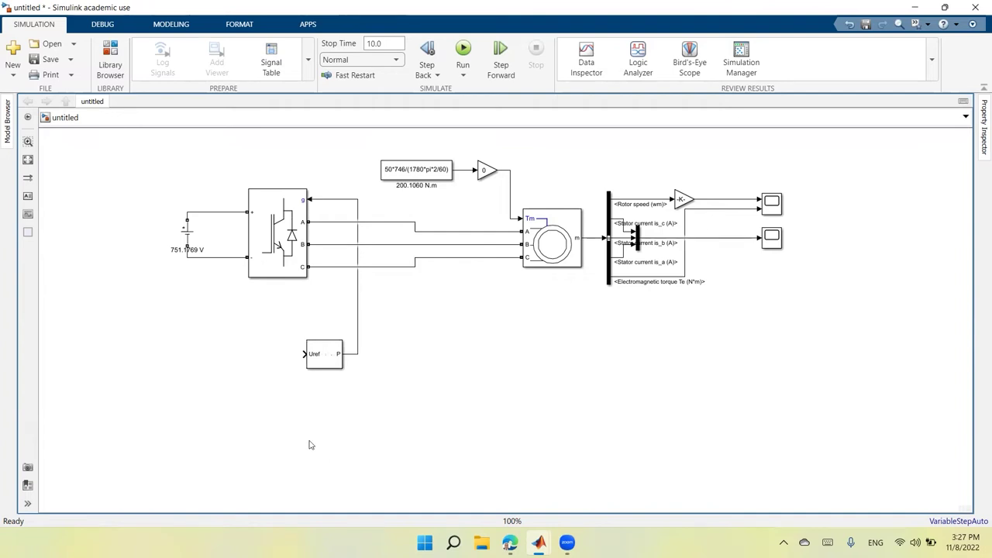
Step: Add a MATLAB Function block and place it before the PWM Generator, aligned with its Uref input
double_click(239, 434)
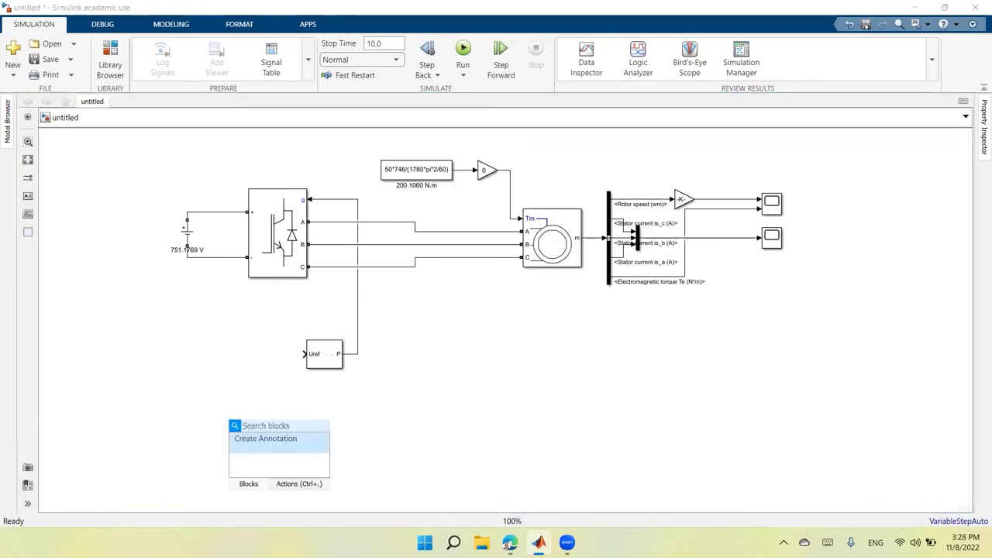
type("mat")
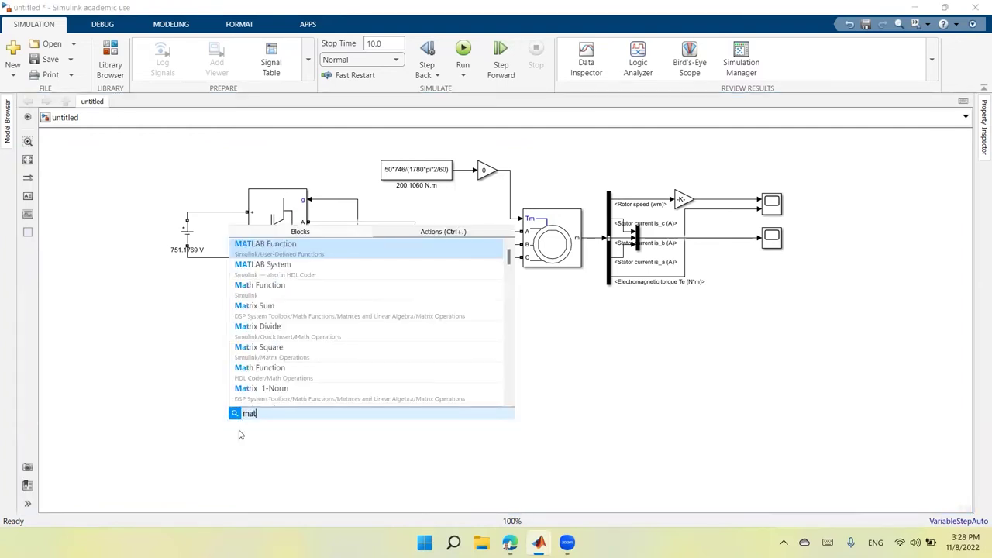
left_click(291, 249)
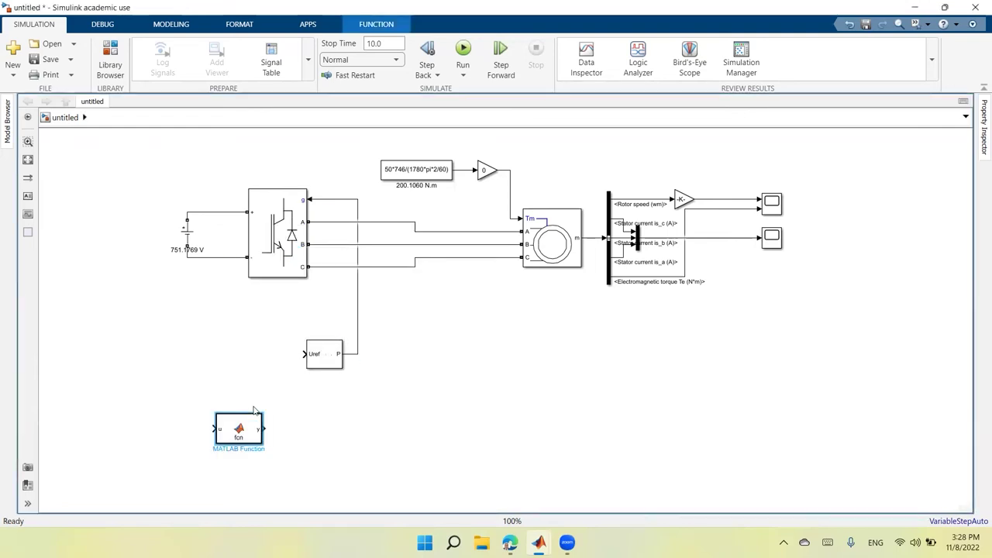
left_click_drag(240, 436, 227, 361)
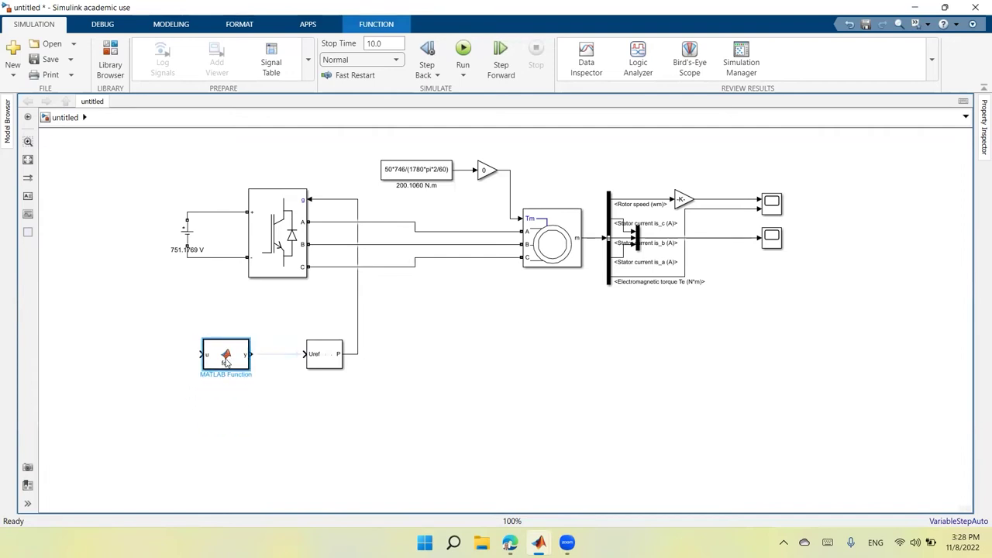
left_click(278, 368)
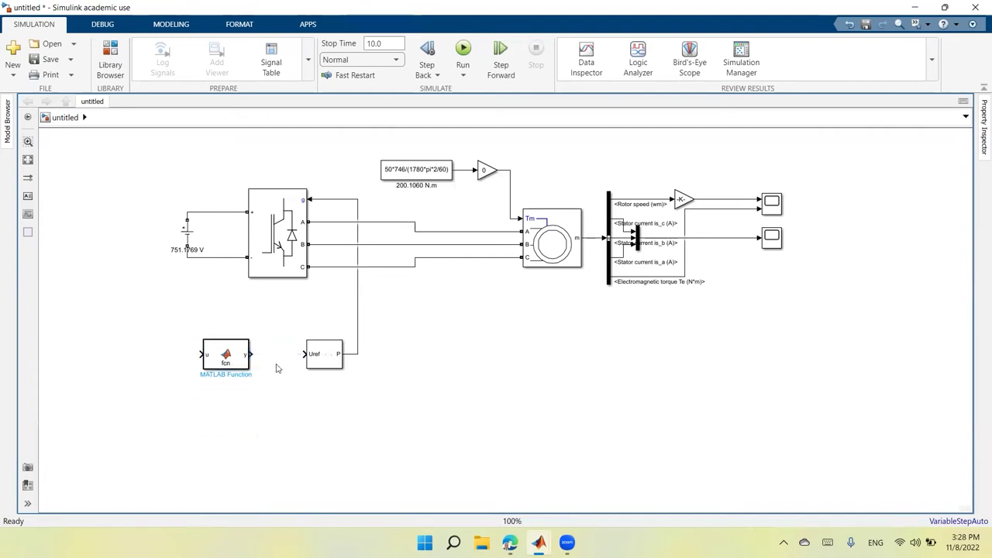
Step: Open the MATLAB Function's code and replace output y in the function declaration with [Uref1, Uref2, Uref3]
double_click(226, 355)
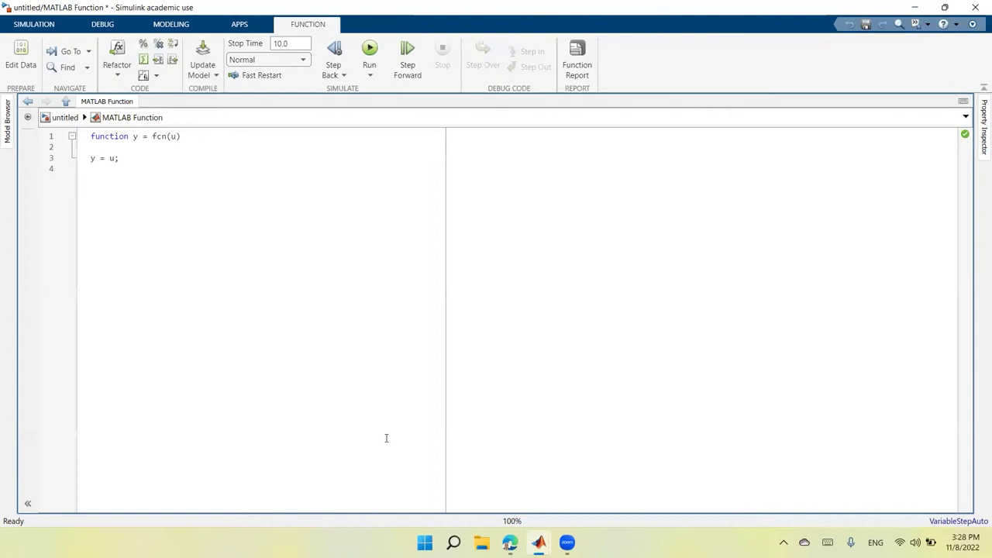
key("Right")
key("Right")
key("Right")
key("Right")
key("Delete")
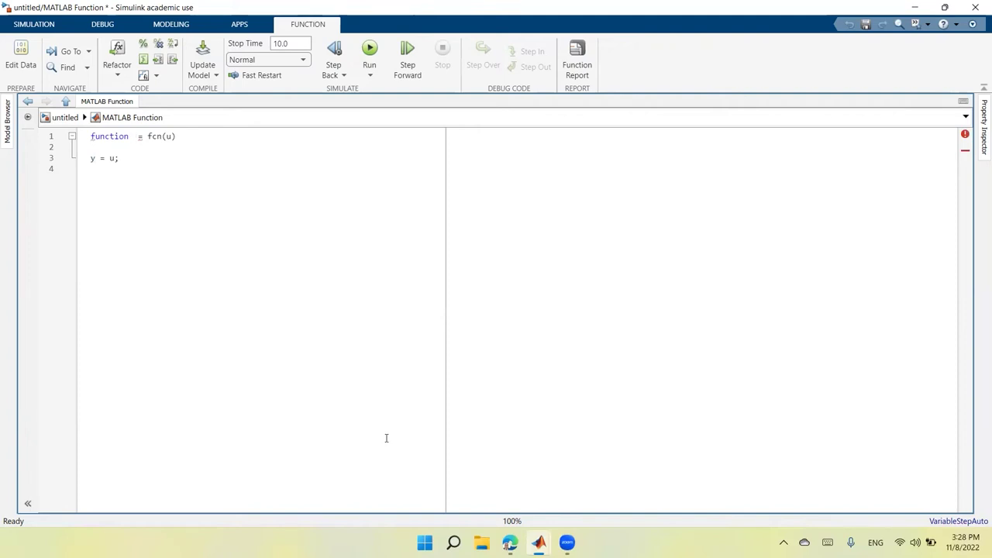
type("Uref1")
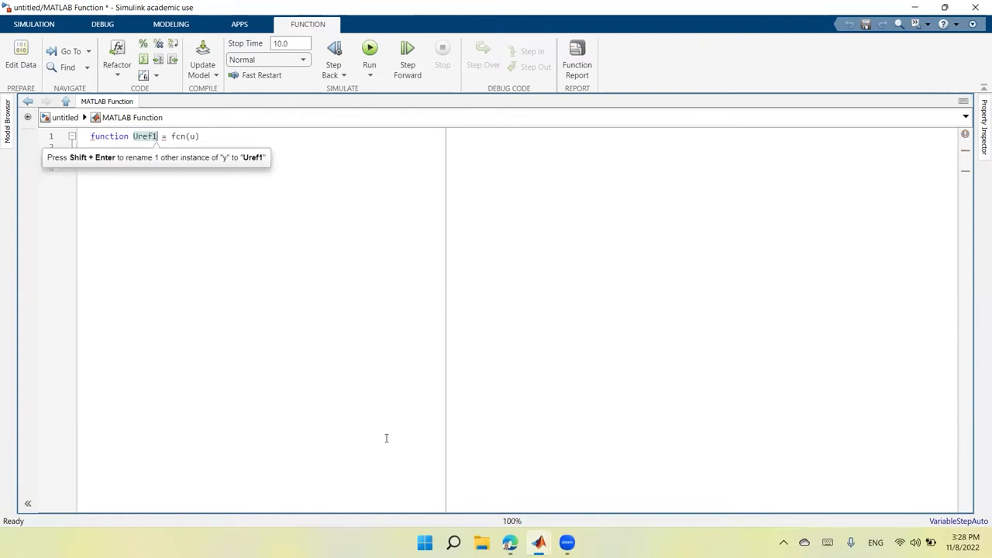
type(", Ur")
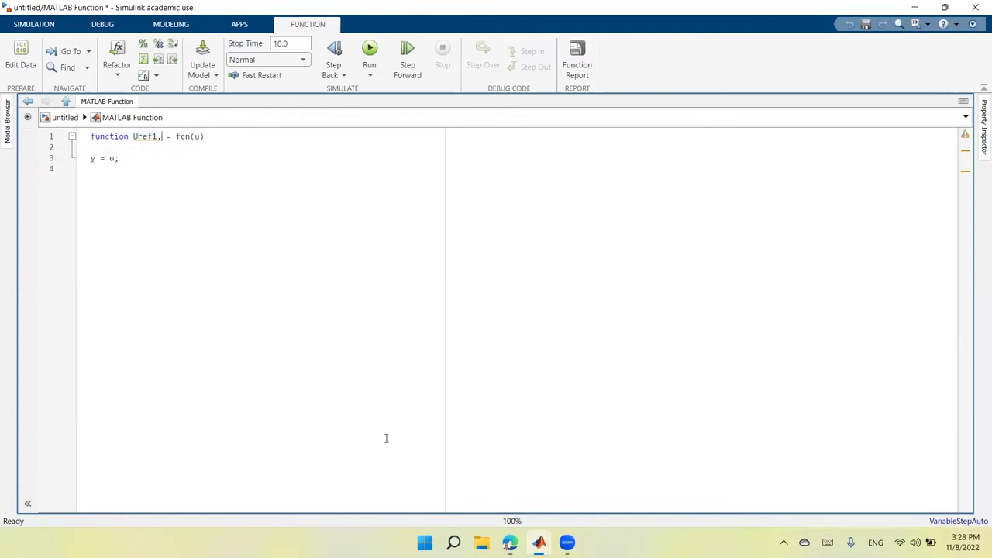
type("ef2, Uref3]")
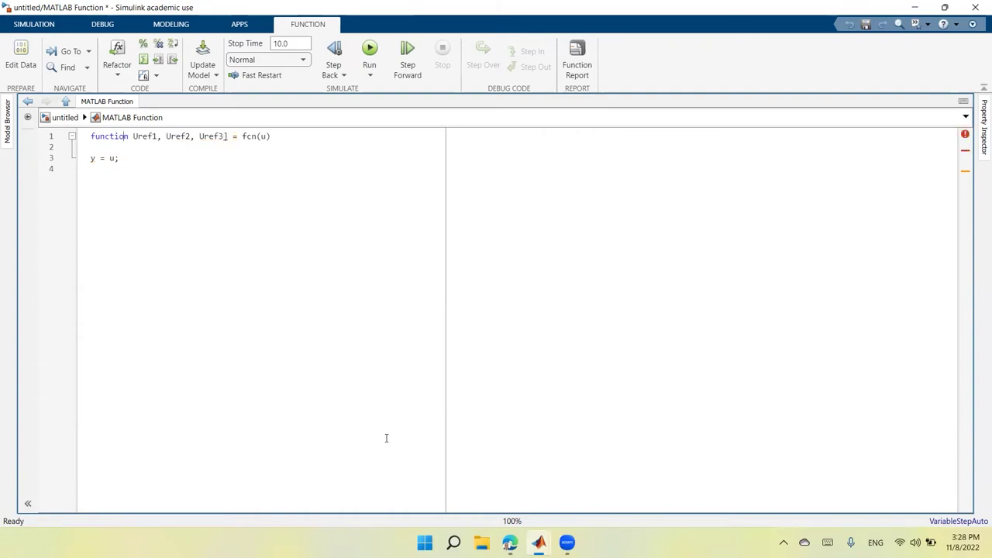
key("Right")
type("[")
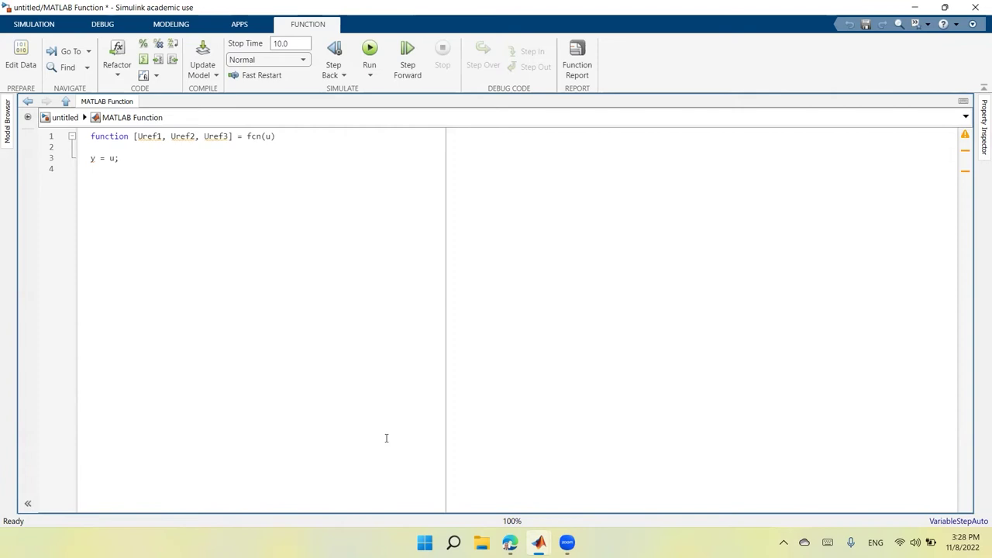
Step: Replace the function's input argument u in the declaration with K, t, f
key("Right")
key("Right")
key("Right")
key("Right")
key("Right")
key("Right")
key("Right")
key("Right")
key("Right")
type("K")
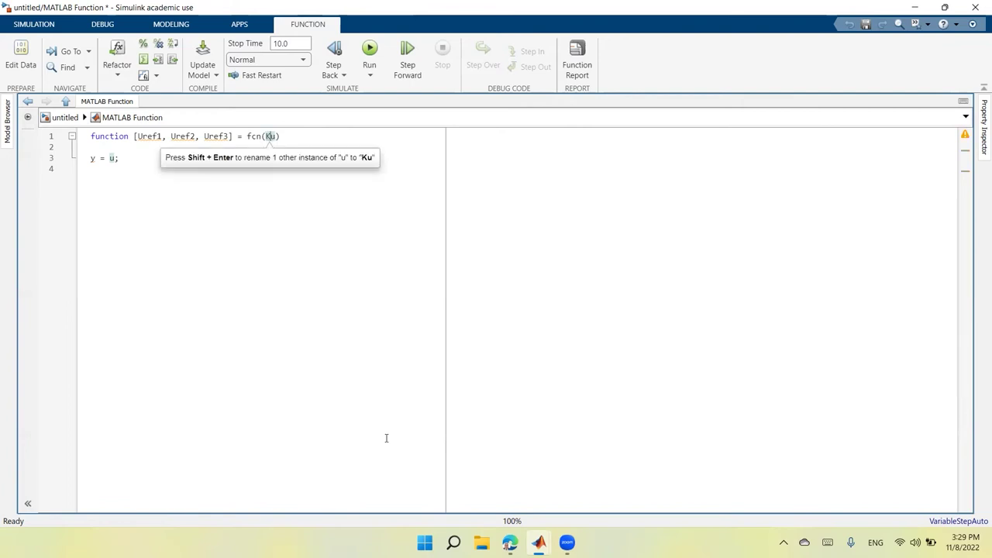
type(", t")
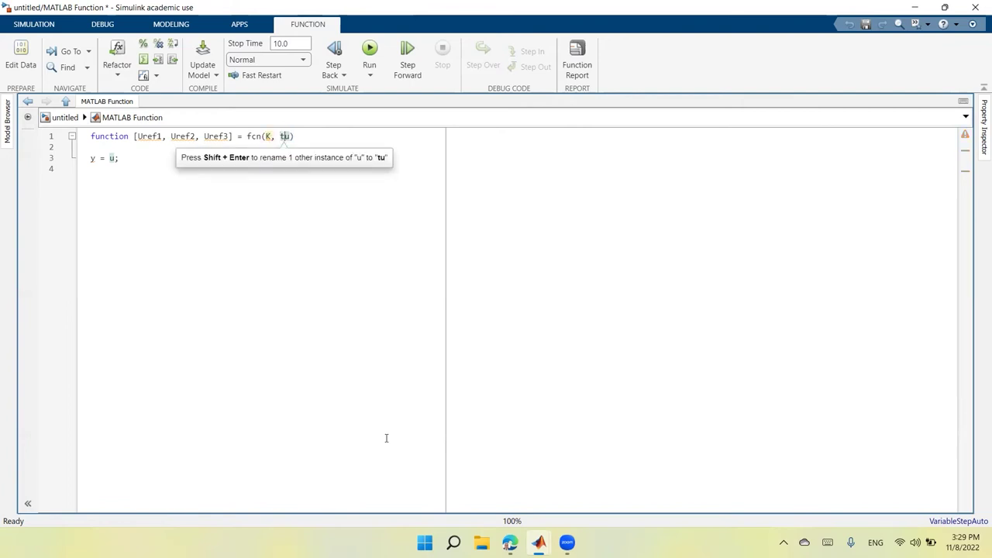
type(", f")
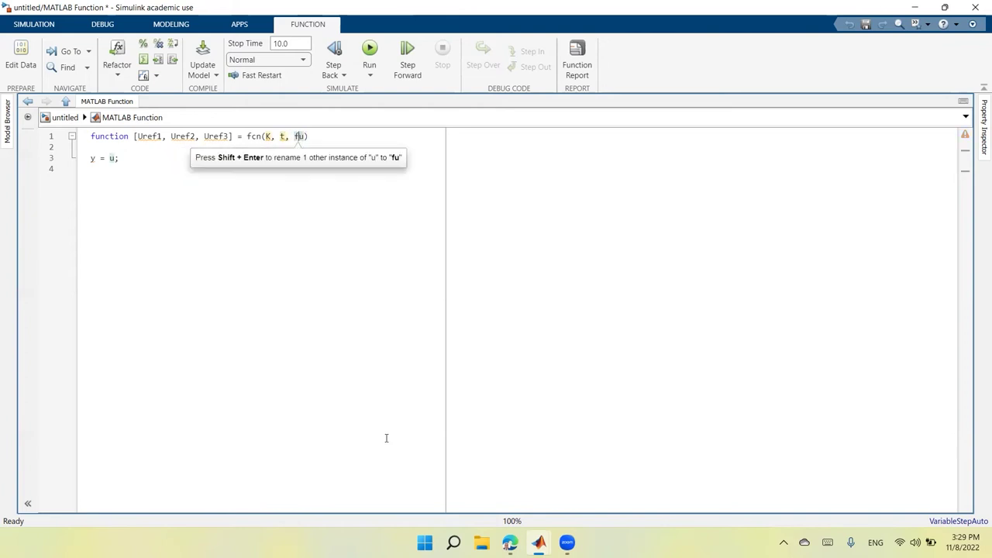
key("Delete")
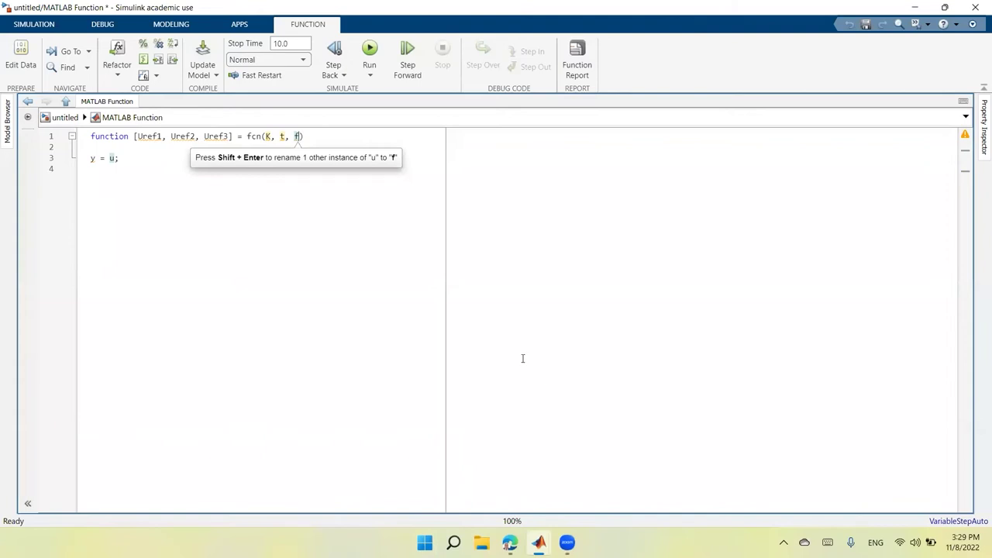
left_click(314, 265)
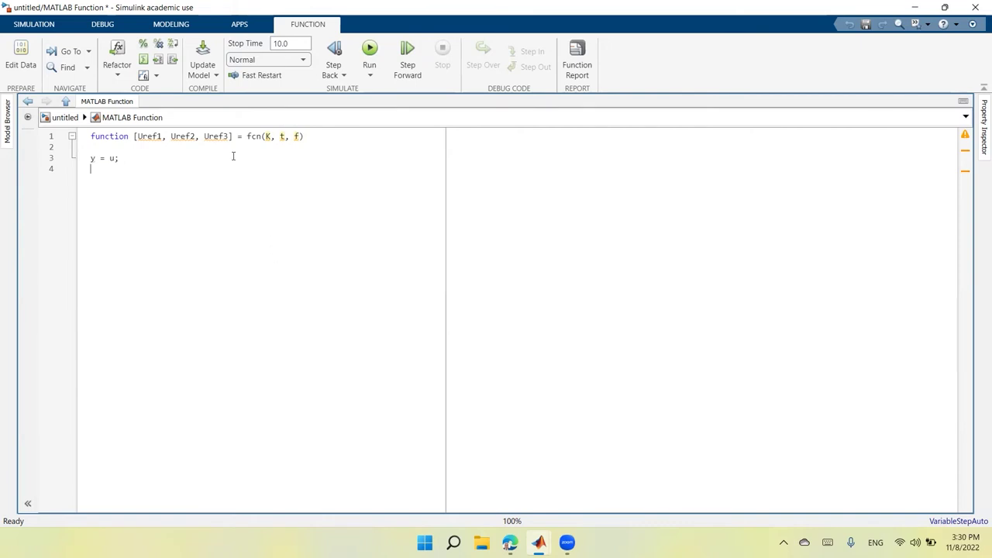
Step: Replace the function body line y = u with Uref1 = K*sin(2*pi*f*K)
triple_click(110, 158)
key("BackSpace")
type("Uref1")
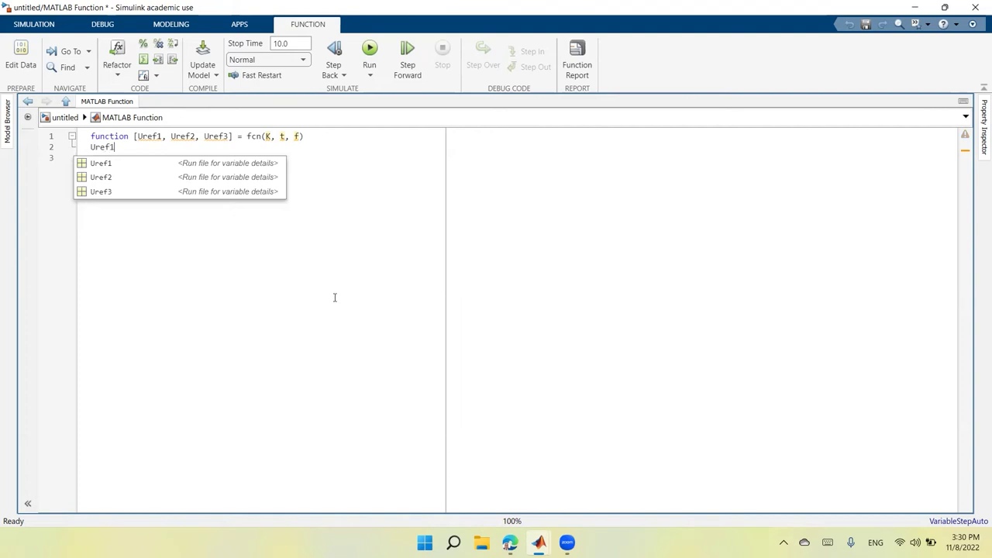
key("Escape")
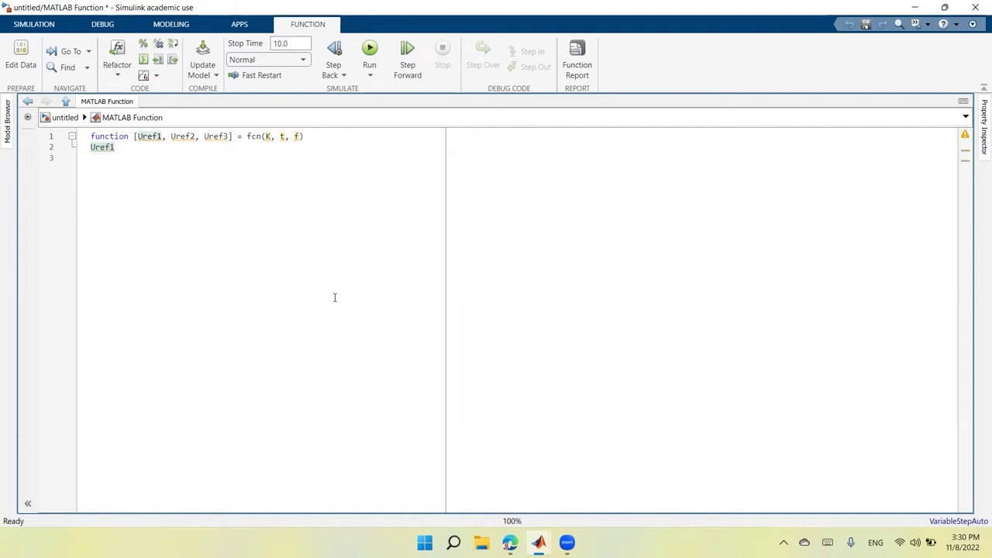
type("= ")
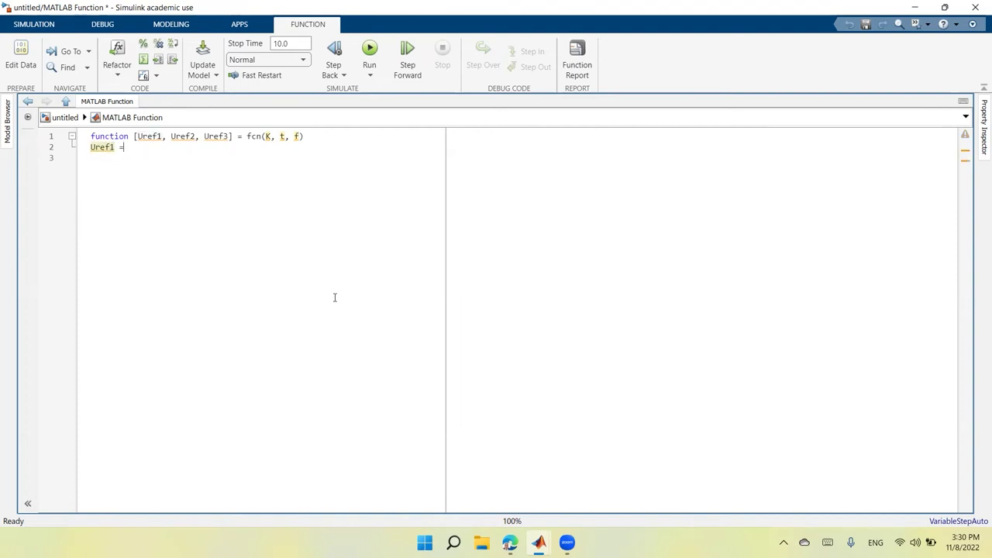
type("K*sin")
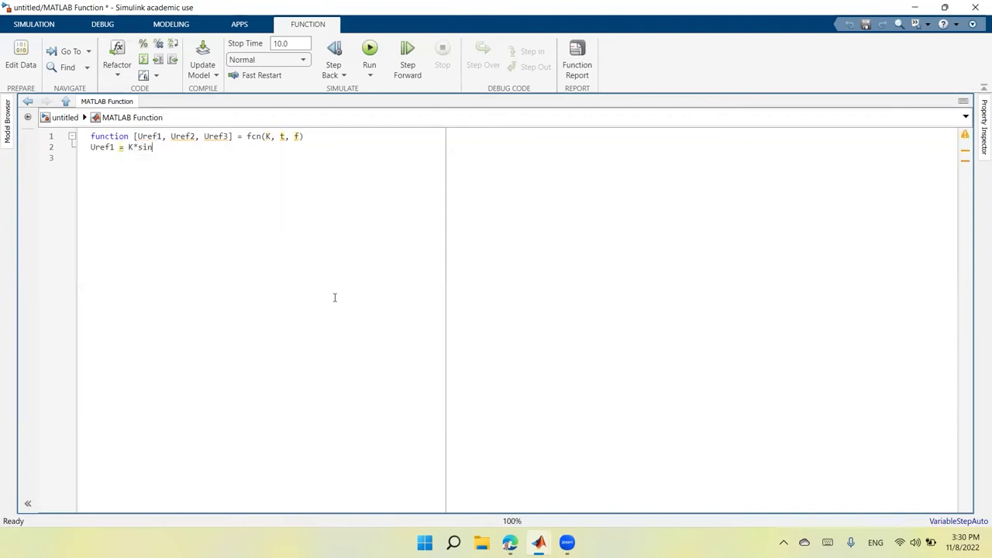
type("(")
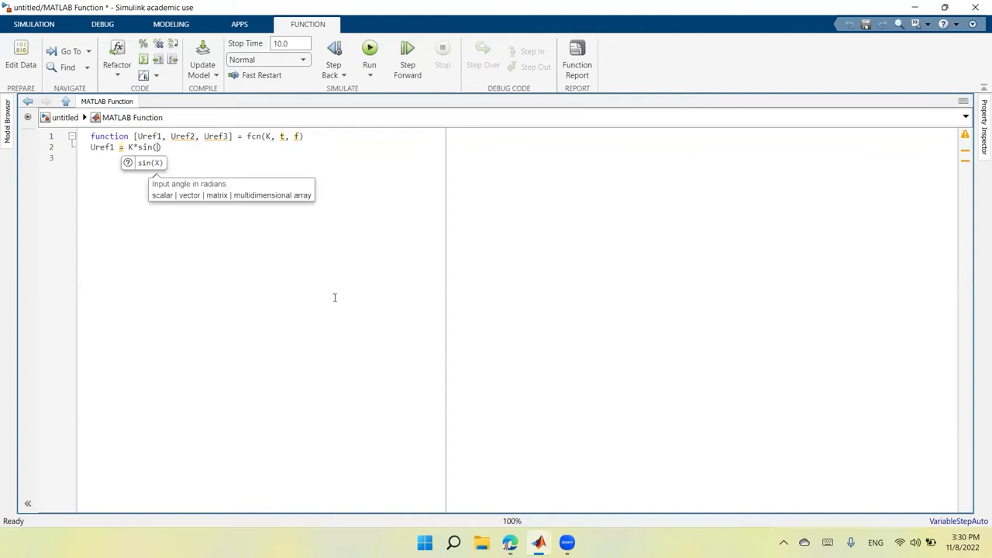
type("2")
type("*p")
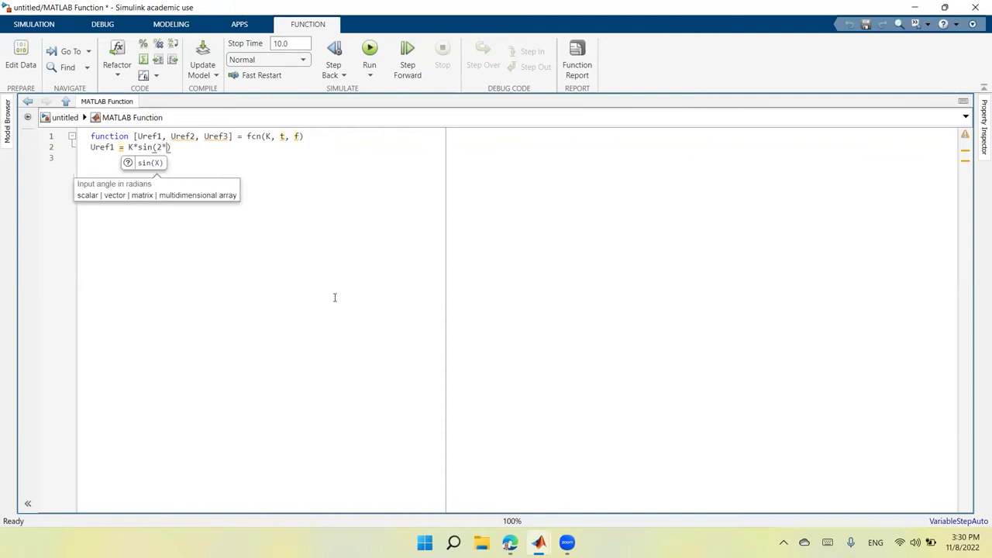
type("i*f")
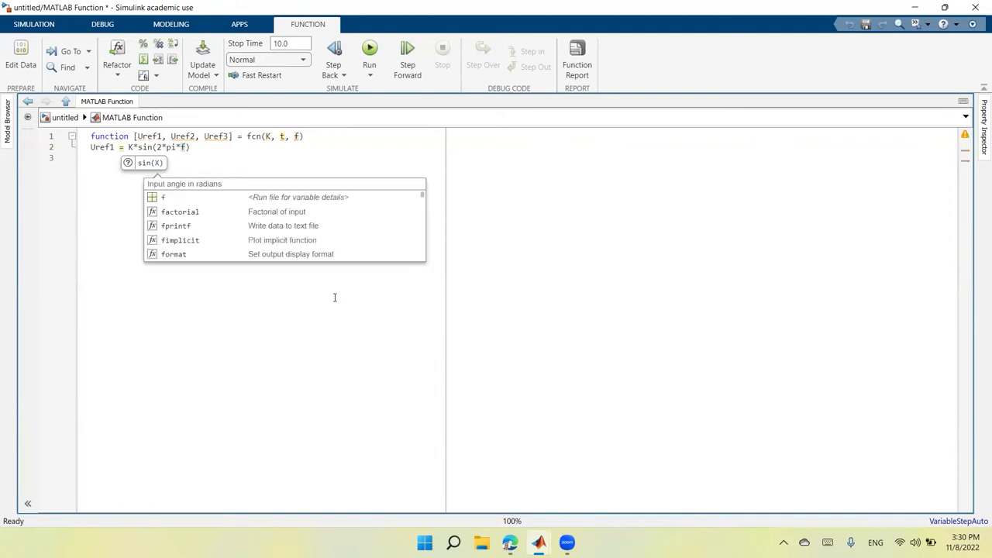
type("*K")
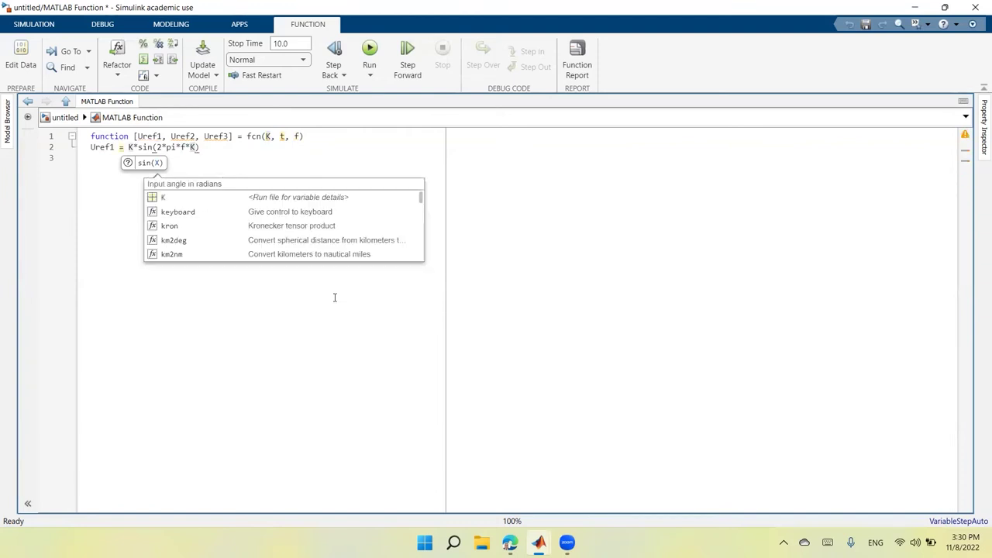
Step: End the Uref1 equation with a semicolon and paste a copy of the equation on the line below it
key("Right")
key("shift+Left")
key("shift+Left")
key("shift+Left")
key("shift+Left")
key("shift+Left")
key("shift+Left")
key("shift+Left")
key("shift+Left")
key("shift+Left")
key("shift+Left")
key("shift+Left")
key("shift+Left")
key("shift+Left")
key("shift+Left")
key("shift+Left")
key("shift+Left")
key("shift+Left")
key("shift+Left")
key("shift+Left")
key("shift+Left")
key("ctrl+c")
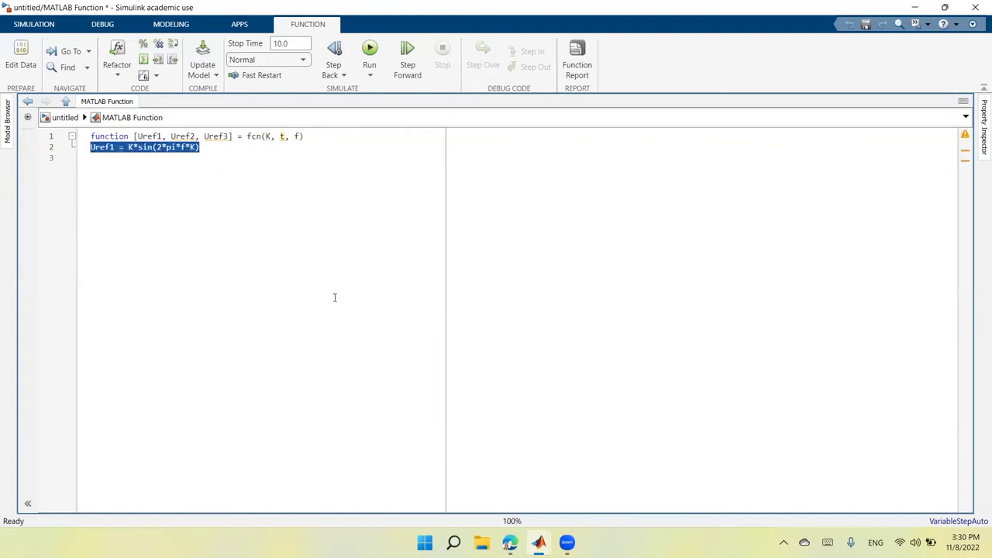
key("Right")
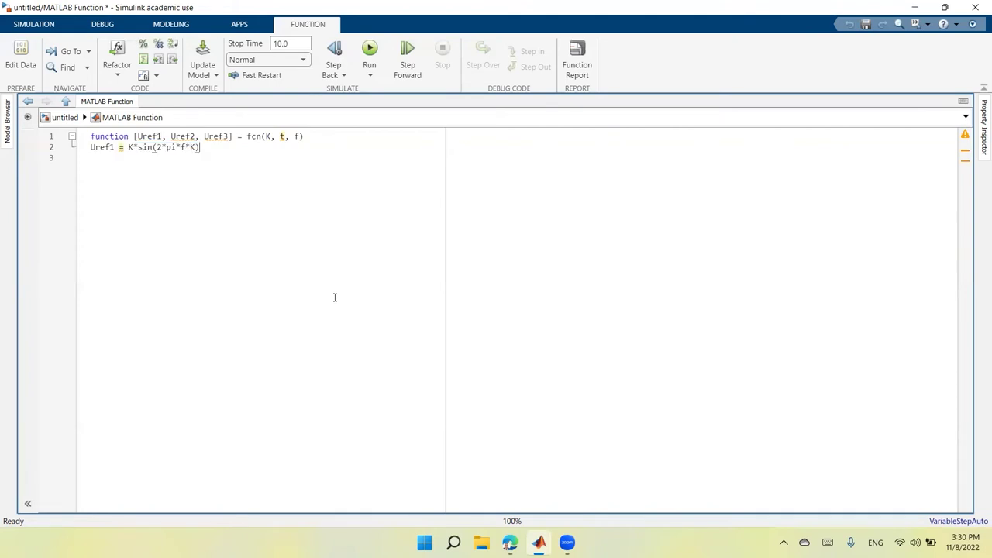
type(";")
key("Return")
key("ctrl+v")
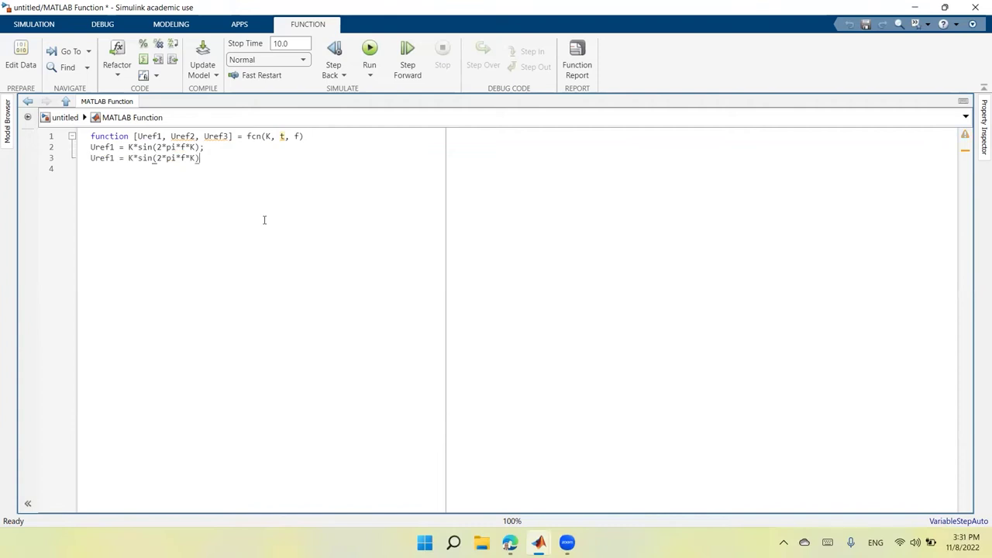
Step: Change the output name in the copied equation on line 3 to Uref2
key("Left")
key("Left")
key("Left")
key("Left")
key("Left")
key("Left")
key("Left")
key("Left")
key("Left")
key("Left")
key("Left")
key("Left")
key("Left")
key("Left")
key("shift+Right")
type("2")
Step: Add the phase shift - 2*pi/3 inside the Uref2 sine argument and end the equation with a semicolon
key("Right")
key("Right")
key("Right")
key("Right")
key("Right")
key("Right")
key("Right")
key("Right")
key("Right")
key("Right")
key("Right")
key("Right")
type("- ")
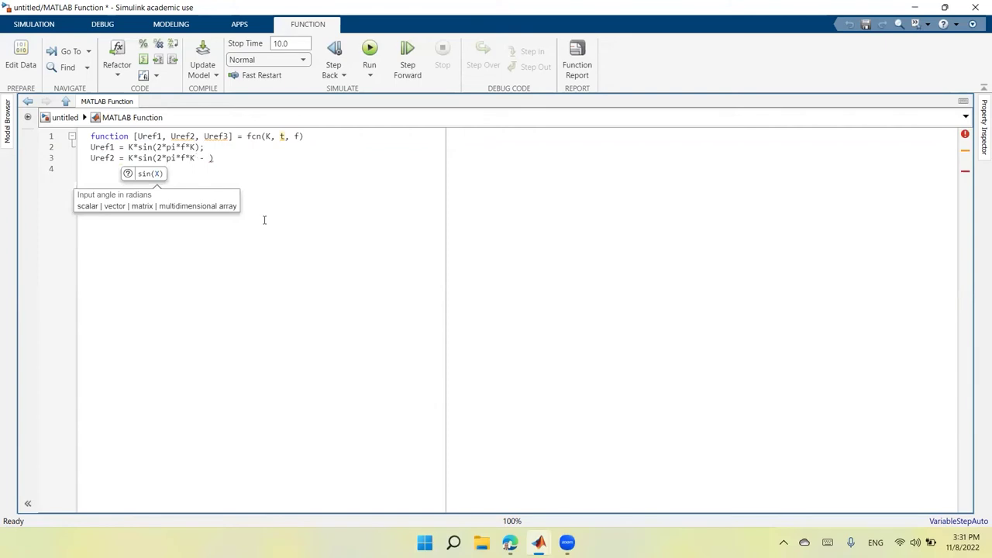
type("2*pi/3")
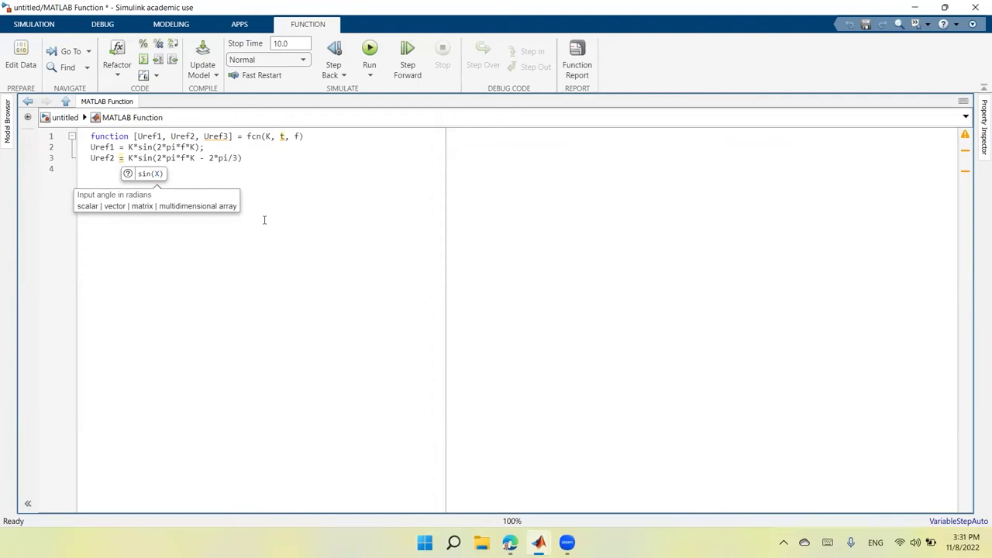
key("End")
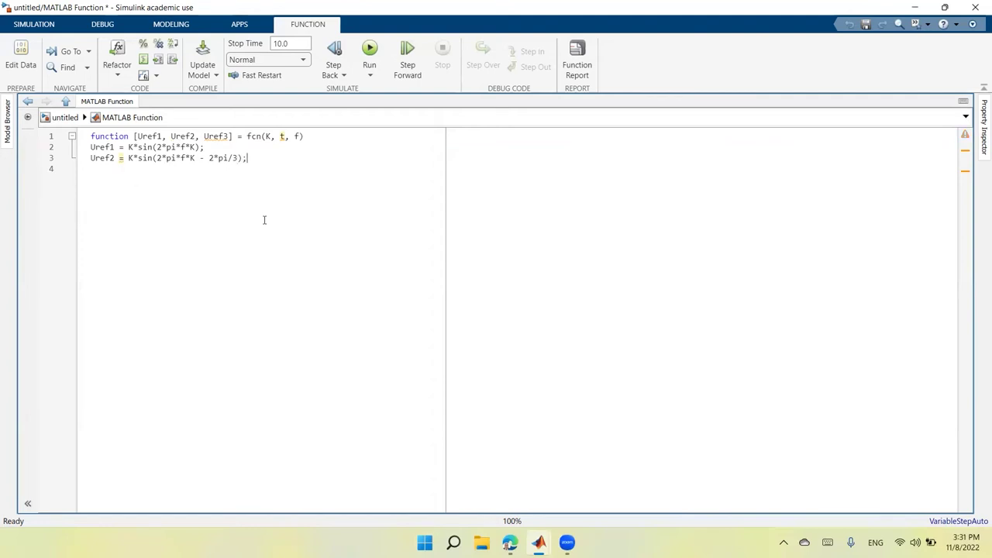
Step: Duplicate the complete Uref2 equation onto line 4
key("shift+Left")
key("shift+Left")
key("shift+Left")
key("shift+Left")
key("shift+Left")
key("shift+Left")
key("shift+Left")
key("shift+Left")
key("shift+Left")
key("shift+Left")
key("shift+Left")
key("shift+Left")
key("shift+Left")
key("shift+Left")
key("shift+Left")
key("shift+Left")
key("shift+Left")
key("shift+Left")
key("shift+Left")
key("shift+Left")
key("ctrl+c")
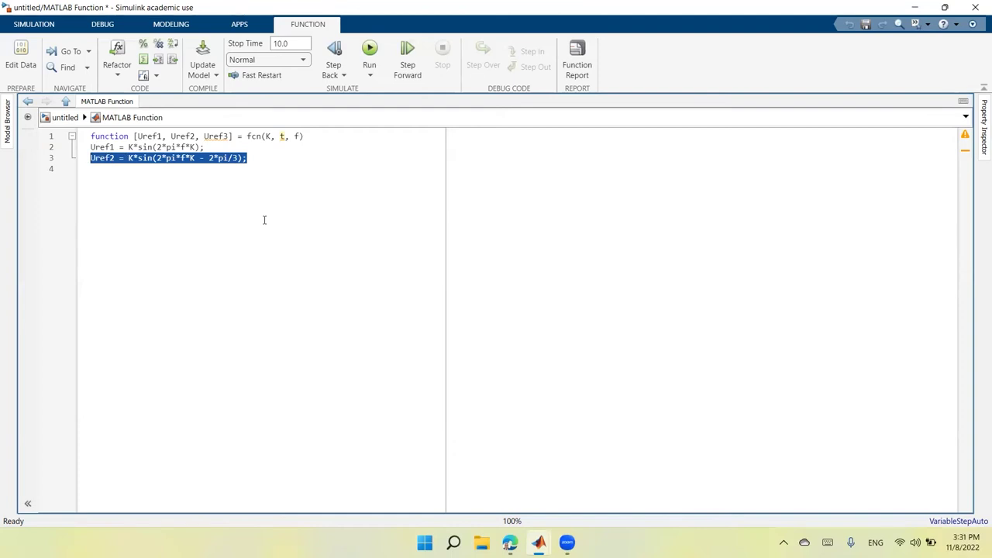
key("End")
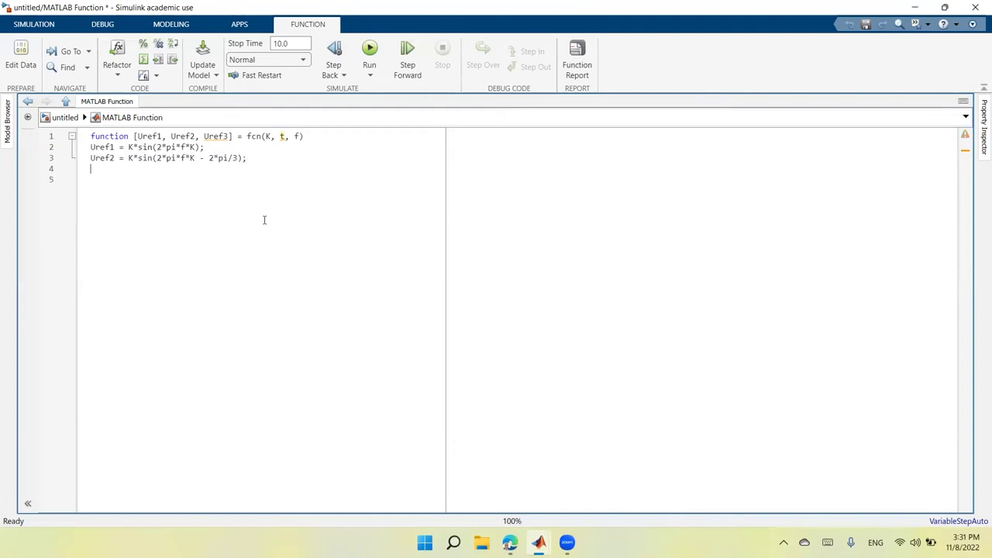
key("ctrl+v")
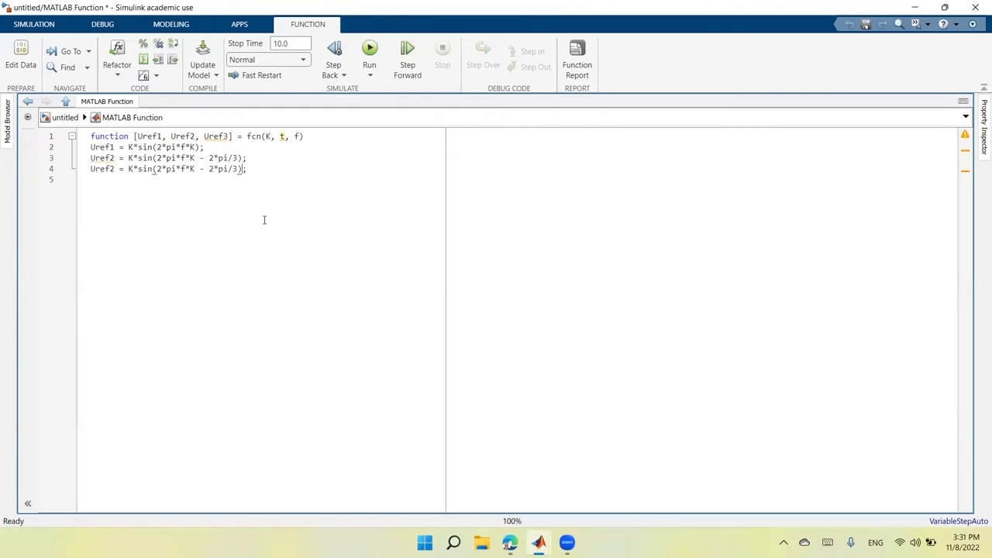
Step: Turn the duplicated equation on line 4 into Uref3 with a phase shift of + 2*pi/3
key("shift+Left")
type("+")
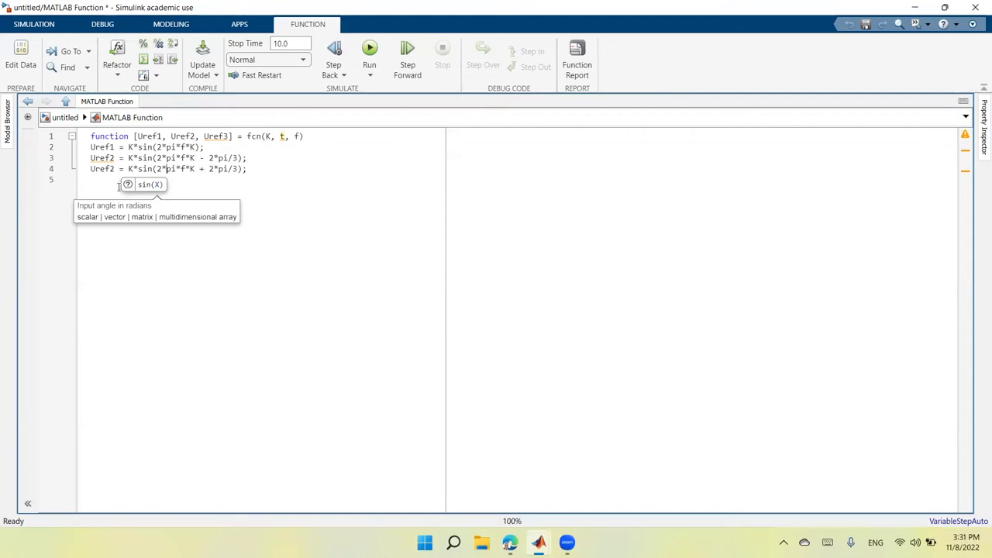
key("Left")
key("Left")
key("Left")
key("Left")
key("Left")
key("Left")
key("Left")
key("Left")
key("Left")
key("Left")
key("Left")
key("Left")
key("Left")
key("Left")
key("Left")
key("Left")
key("Left")
key("Left")
key("Left")
key("shift+Left")
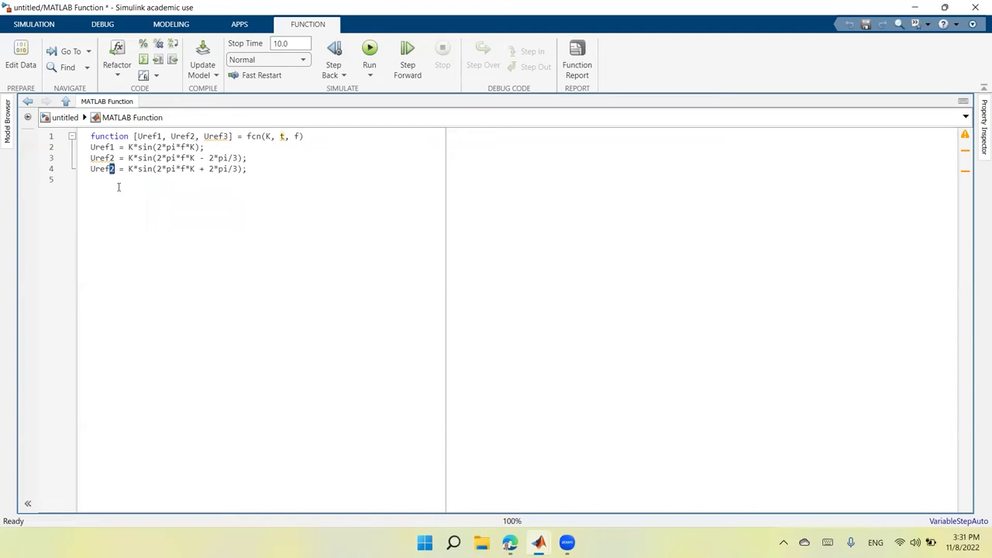
type("3")
Step: Close the function with an end statement on the line below the Uref3 equation
key("Right")
key("Right")
key("Right")
key("Right")
key("Right")
key("Right")
key("Right")
key("Right")
key("Right")
key("Right")
key("Right")
key("Right")
key("Right")
key("Right")
key("Right")
key("Right")
key("Right")
key("Right")
key("Right")
key("Right")
key("Right")
key("Right")
key("Right")
key("Down")
type("end")
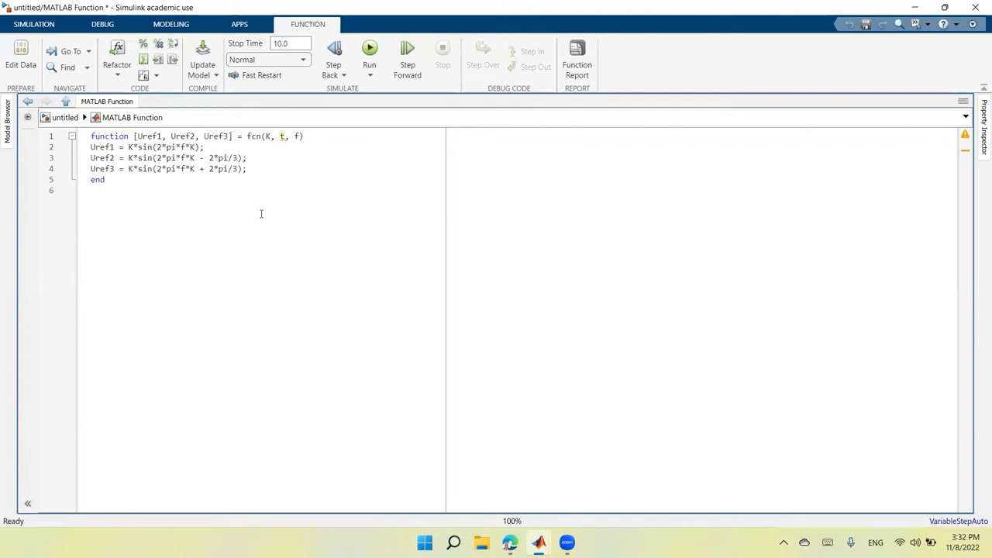
Step: Insert t* before K inside the sine argument of the Uref1, Uref2 and Uref3 equations
key("Right")
key("Right")
key("Right")
key("Right")
type("t")
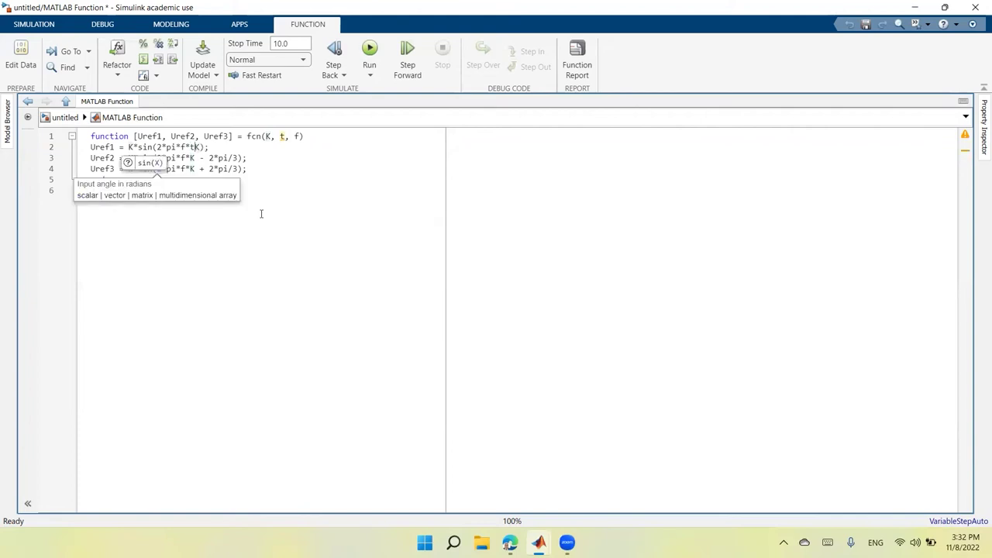
type("*")
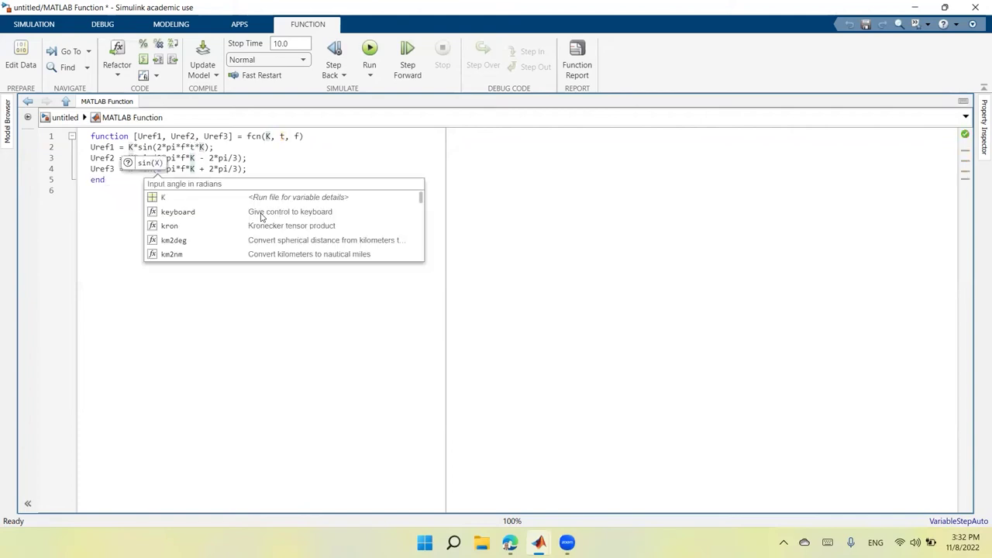
key("Left")
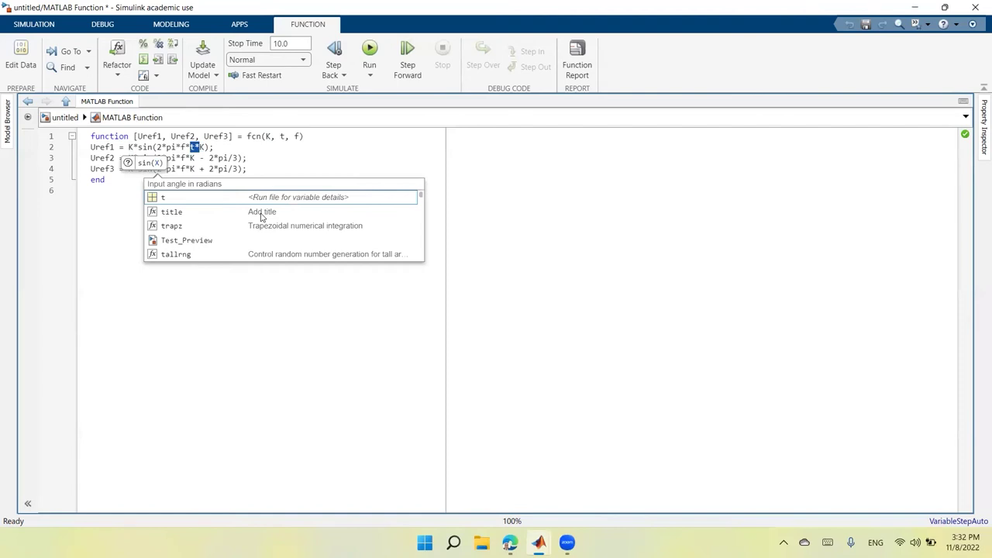
key("Down")
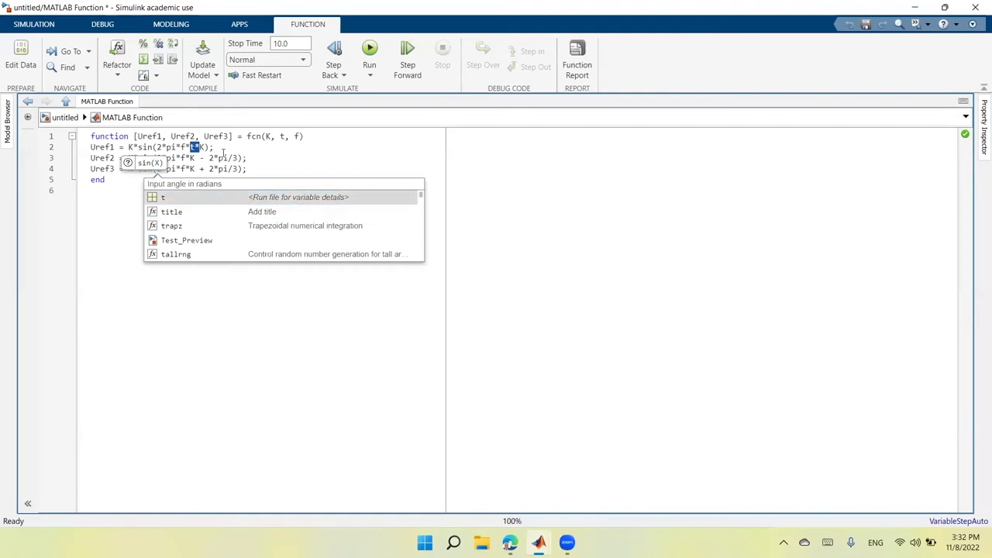
key("Escape")
key("Down")
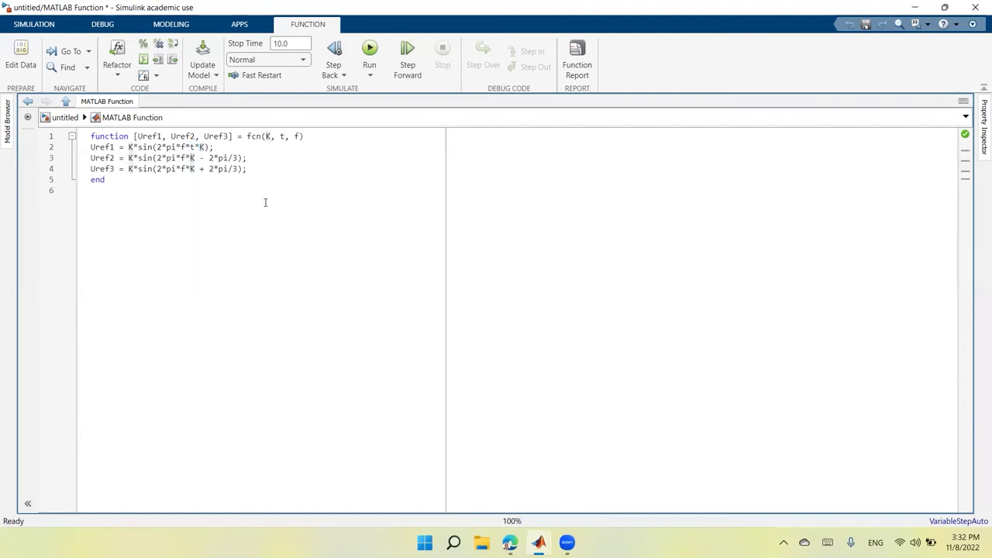
type("t*")
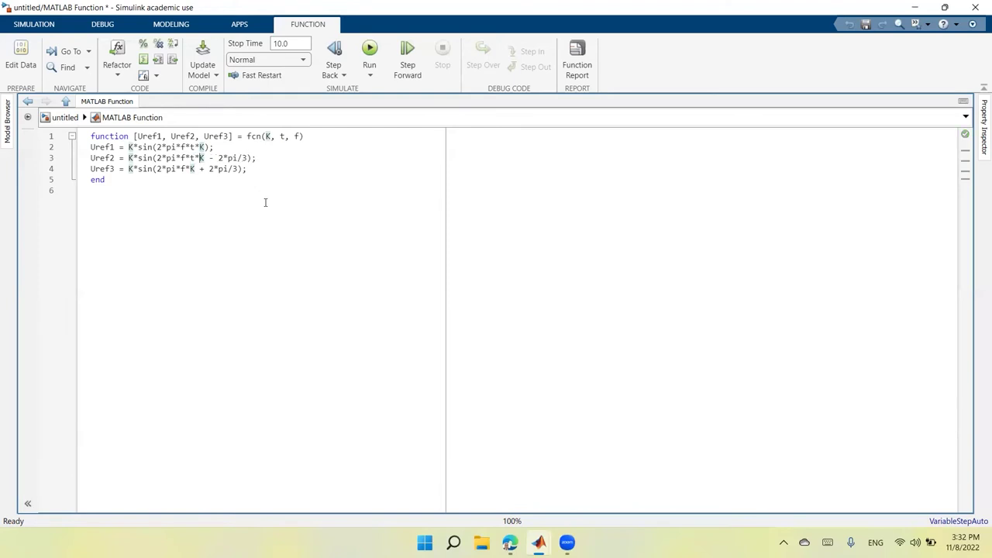
key("Left")
type("t*")
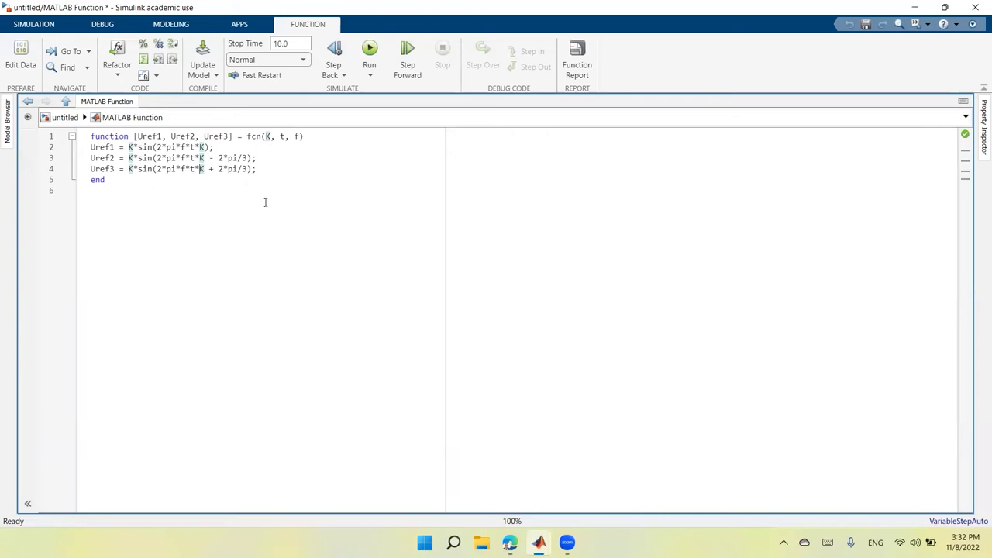
left_click(265, 202)
Step: Return to the top-level model and move the MATLAB Function block farther away from the PWM Generator's Uref input
left_click(965, 117)
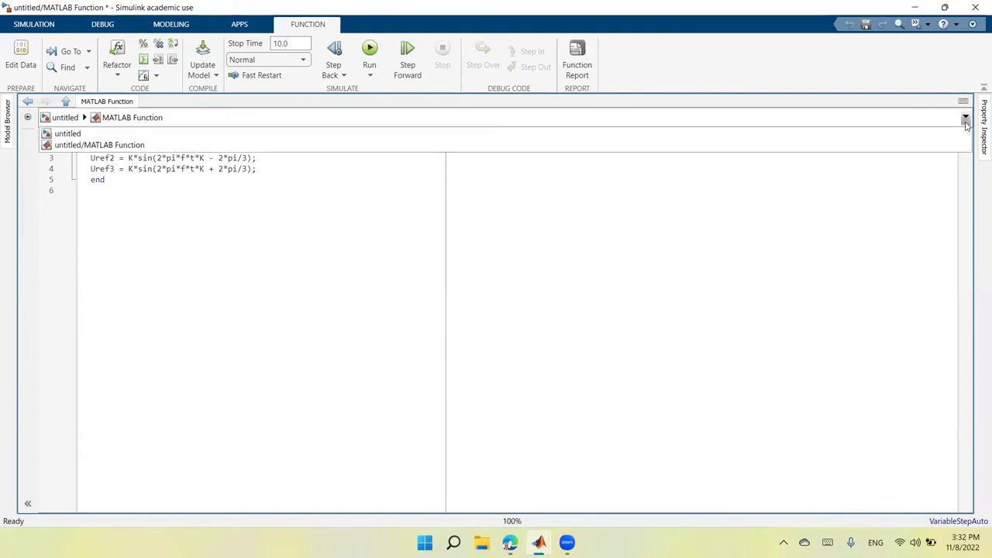
left_click(839, 138)
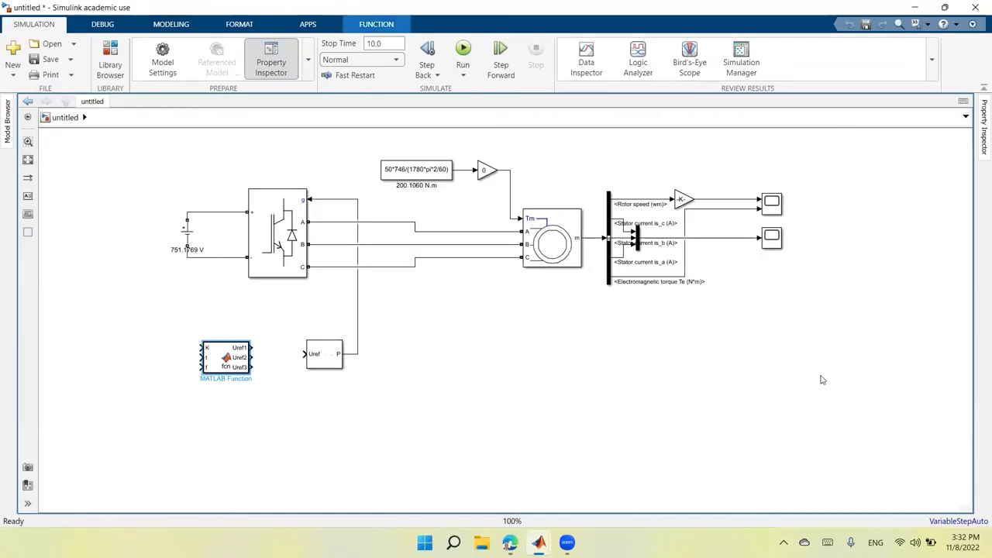
left_click_drag(226, 358, 203, 356)
Step: Add a Mux block in the empty canvas area below the PWM Generator
left_click(343, 463)
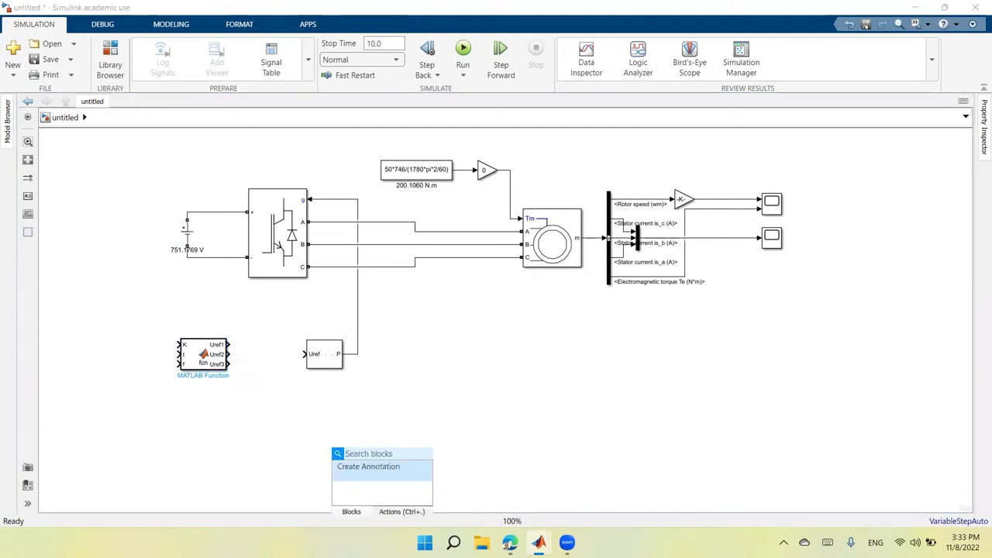
type("mu")
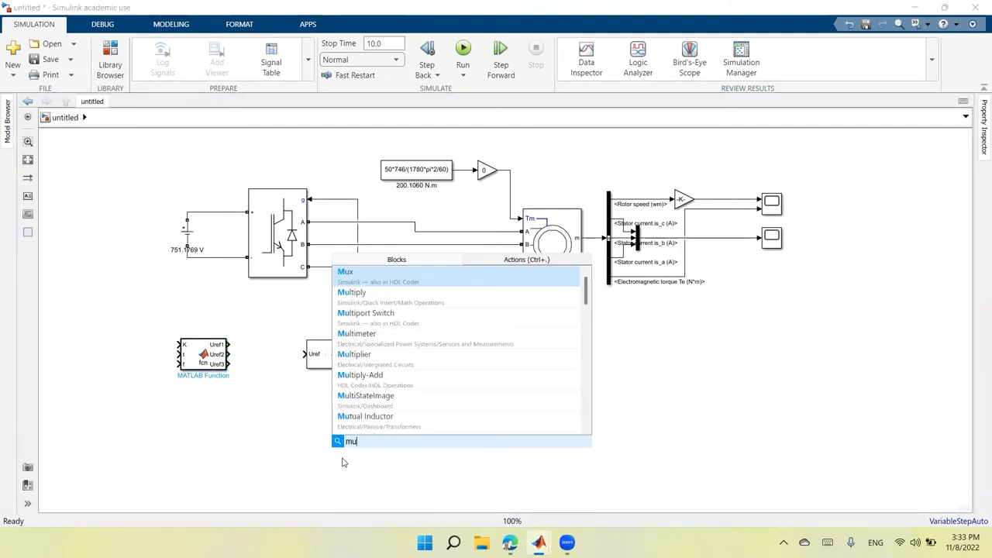
type("x")
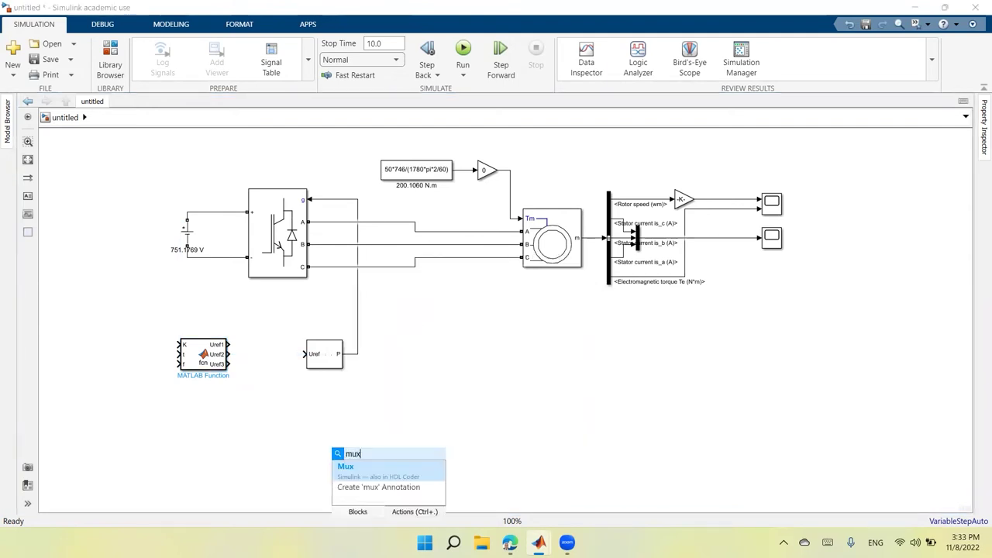
left_click(376, 468)
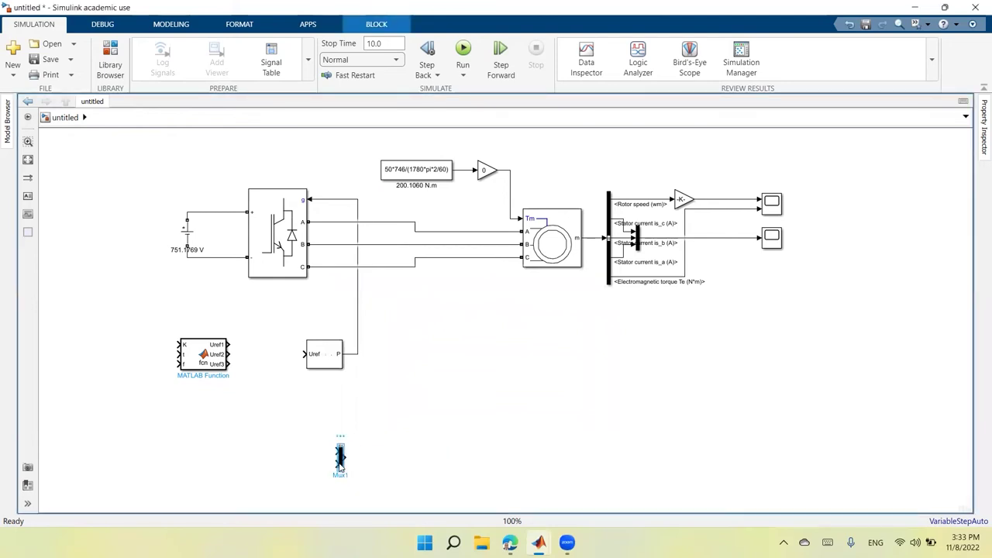
Step: Set the new Mux to 3 inputs and wire it between the MATLAB Function's Uref outputs and the PWM Generator's Uref input
double_click(338, 463)
type("3")
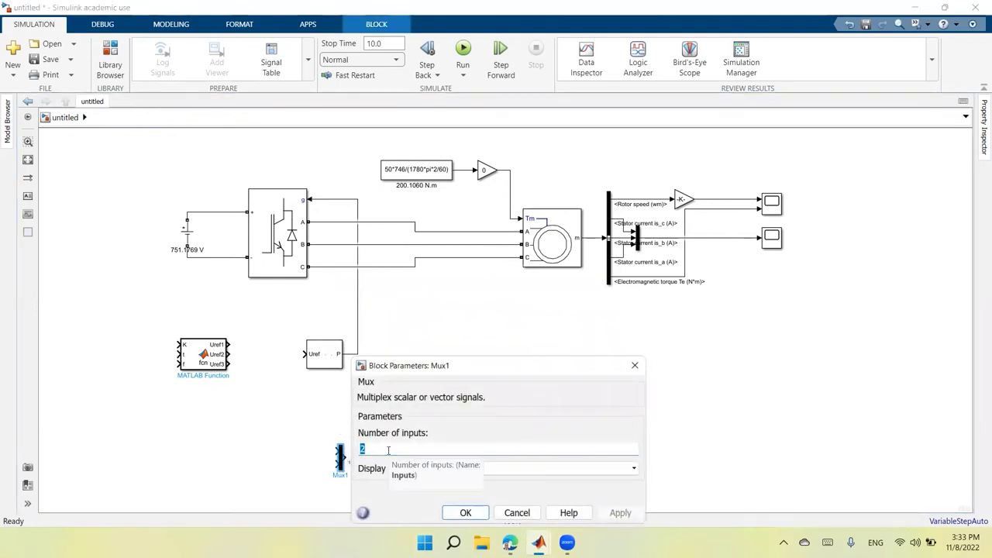
left_click(618, 514)
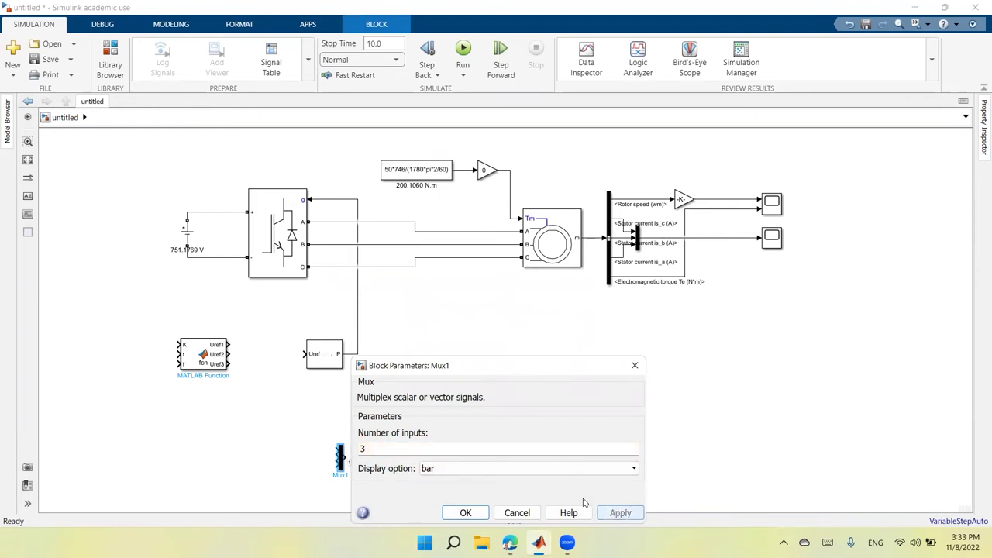
left_click(465, 513)
mouse_move(341, 458)
left_mouse_down()
mouse_move(267, 355)
mouse_move(297, 357)
mouse_move(229, 344)
mouse_move(229, 363)
left_mouse_up()
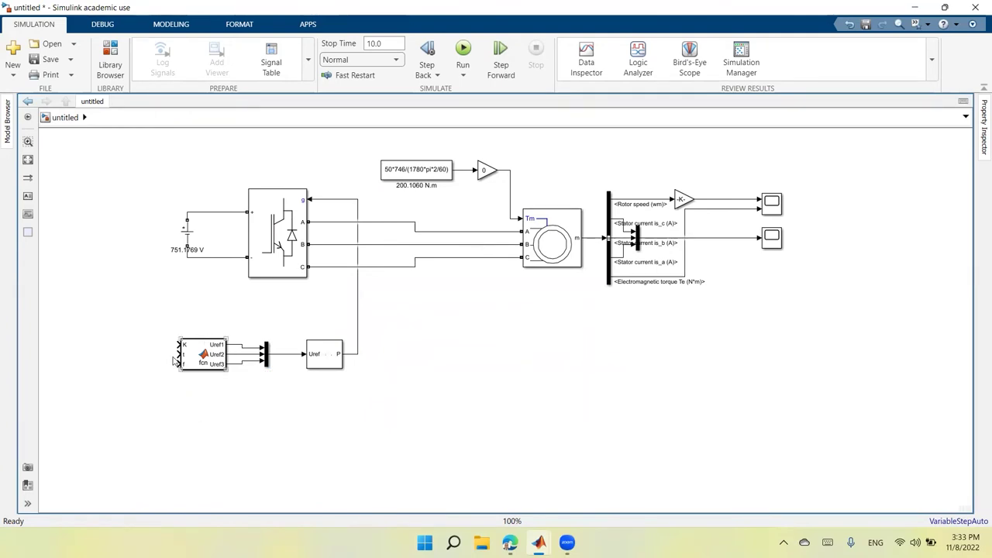
Step: Add a Constant block, connect it to the MATLAB Function's K input, and place it above and left of that block
double_click(236, 475)
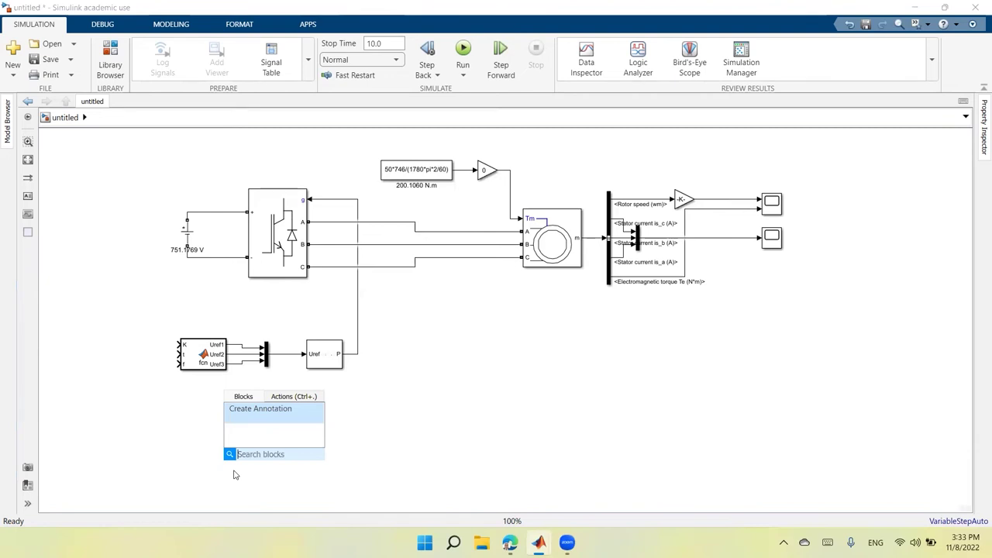
type("co")
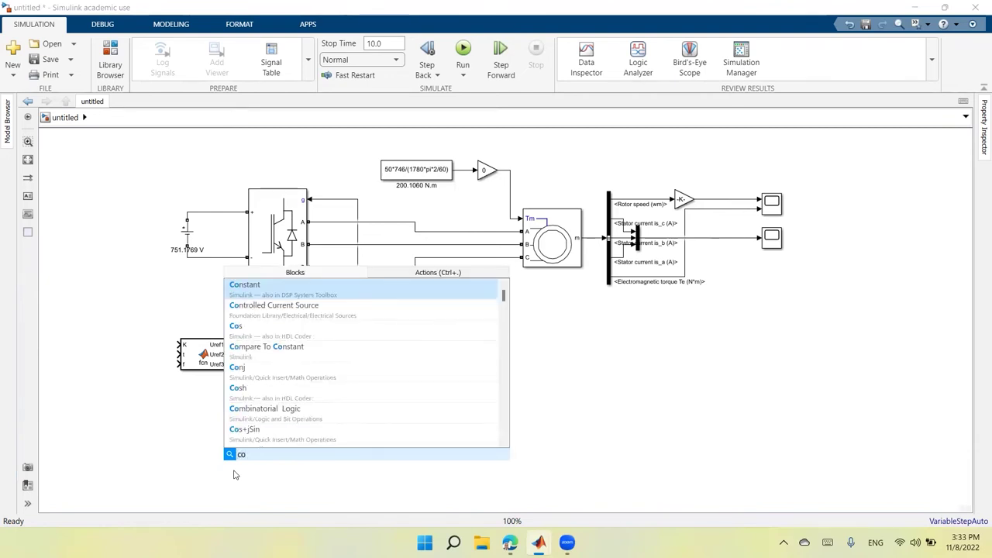
type("ns")
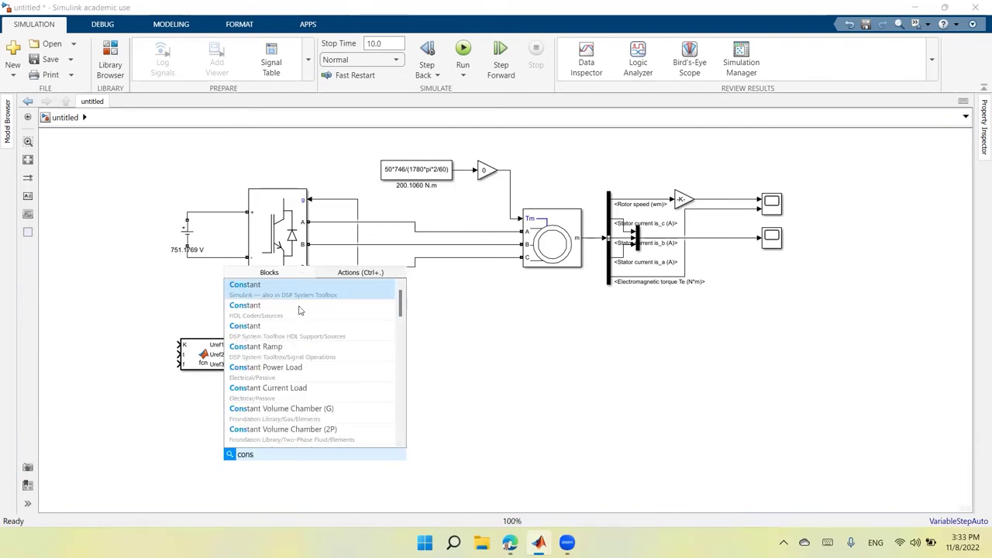
left_click(293, 288)
left_click_drag(238, 475, 150, 349)
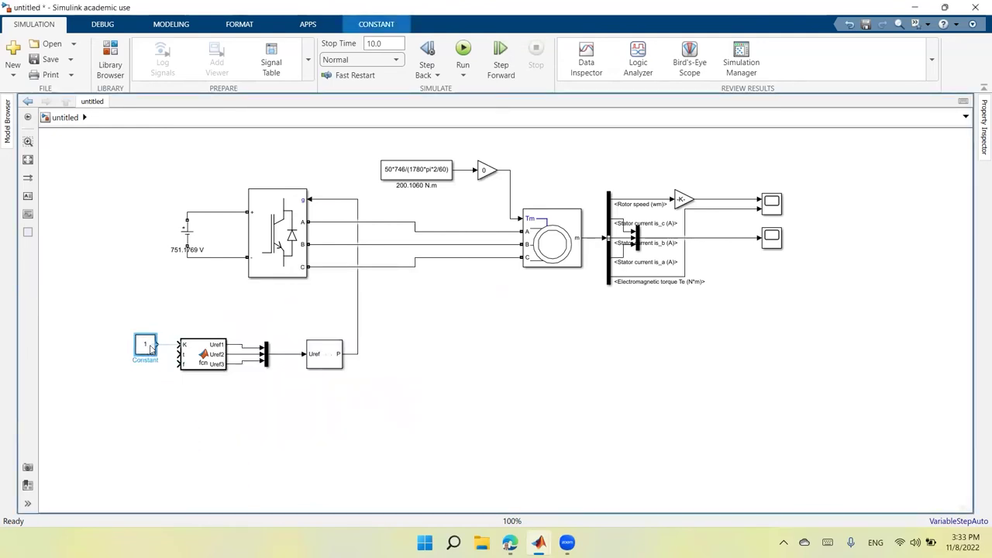
left_click(170, 347)
left_click_drag(143, 348, 132, 320)
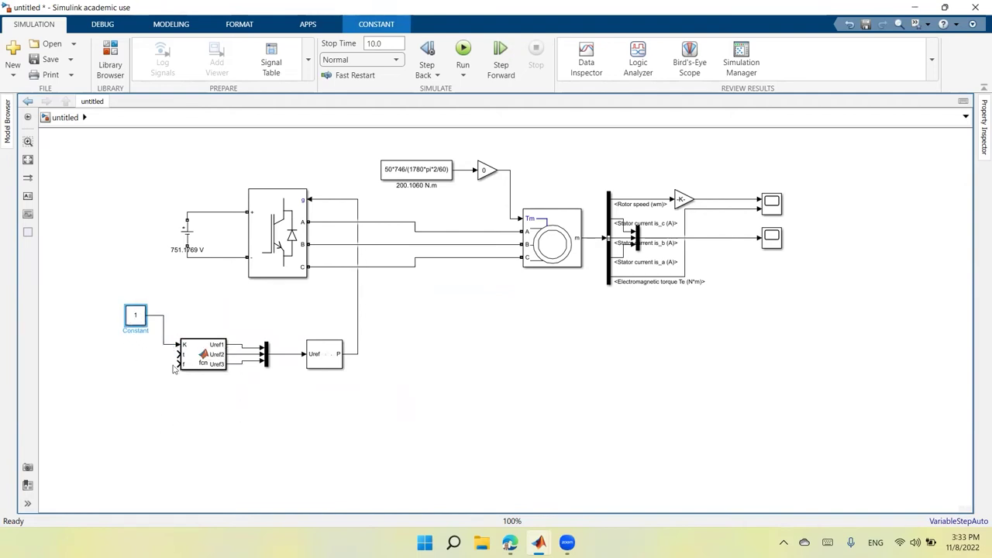
Step: Add a Clock block below the Constant and connect it to the MATLAB Function's t input
double_click(305, 468)
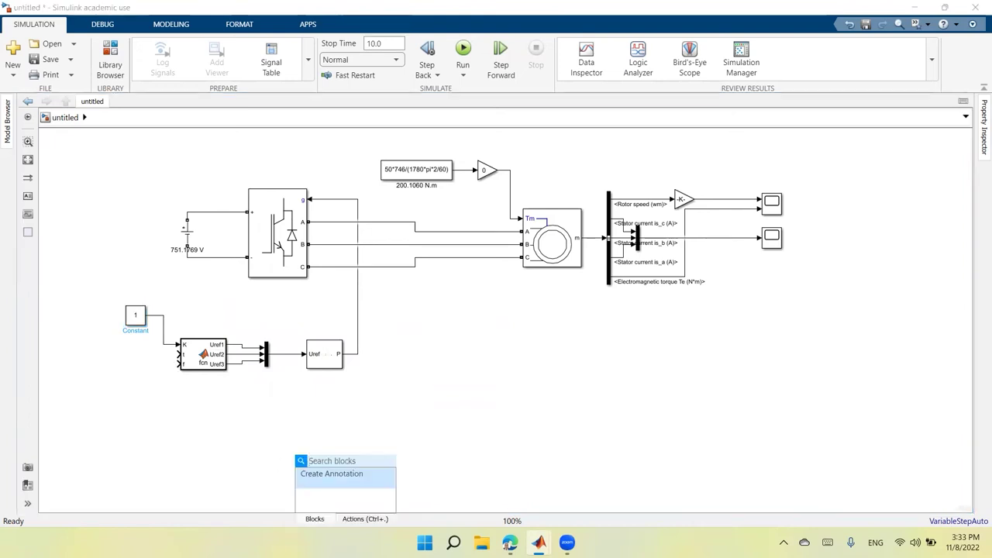
type("clo")
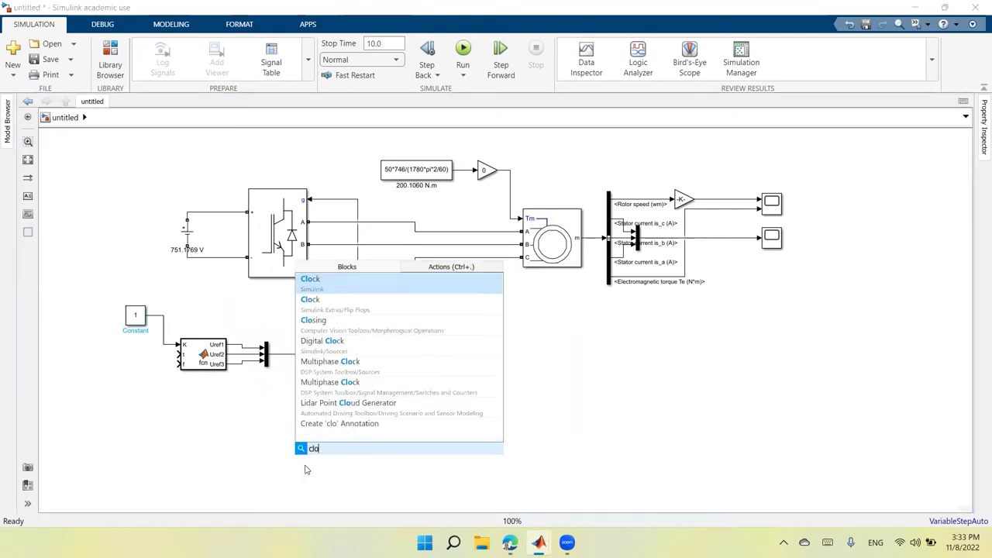
left_click(330, 292)
left_click_drag(305, 465, 132, 355)
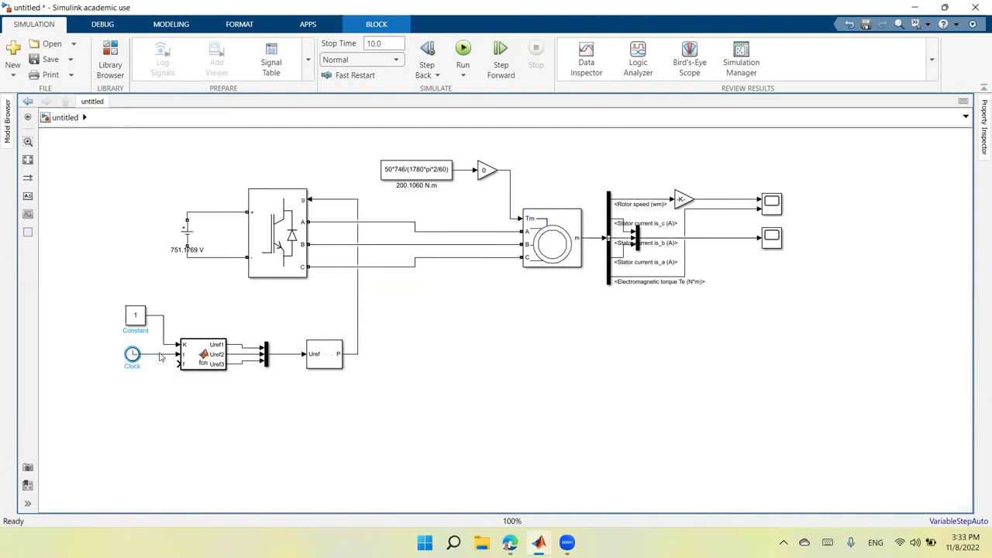
Step: Set the simulation stop time to 2
left_click(389, 43)
type("2")
left_click(481, 380)
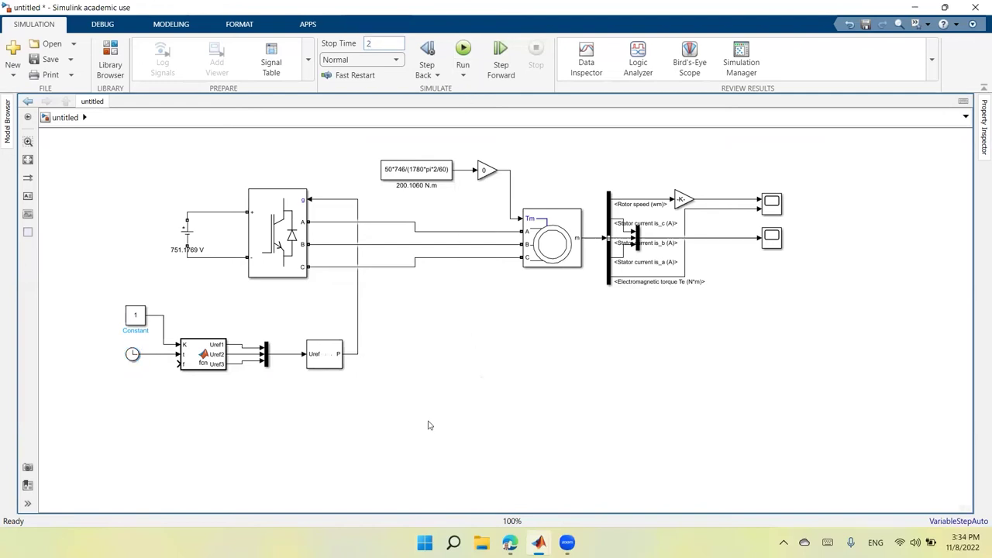
Step: Add a second Constant block below the Clock and connect it to the MATLAB Function's f input
double_click(238, 463)
type("cons")
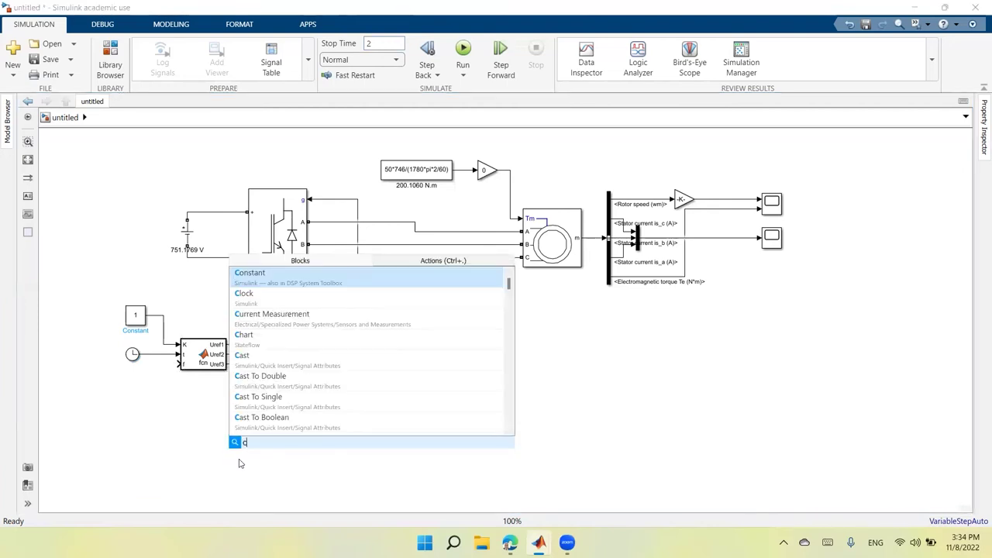
left_click(288, 281)
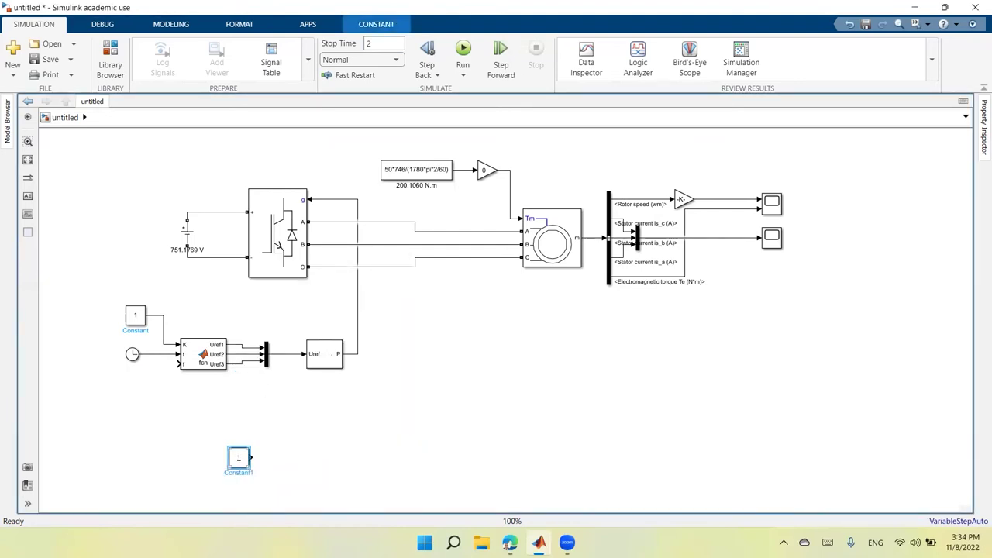
left_click_drag(240, 466, 178, 362)
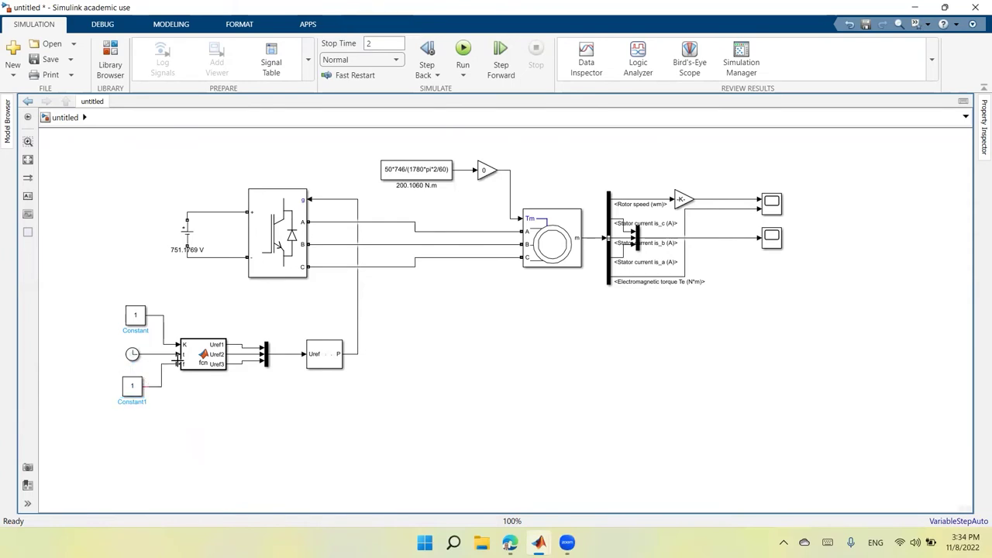
Step: Set the constant feeding the f input to 60 and align its block under the K constant
double_click(130, 388)
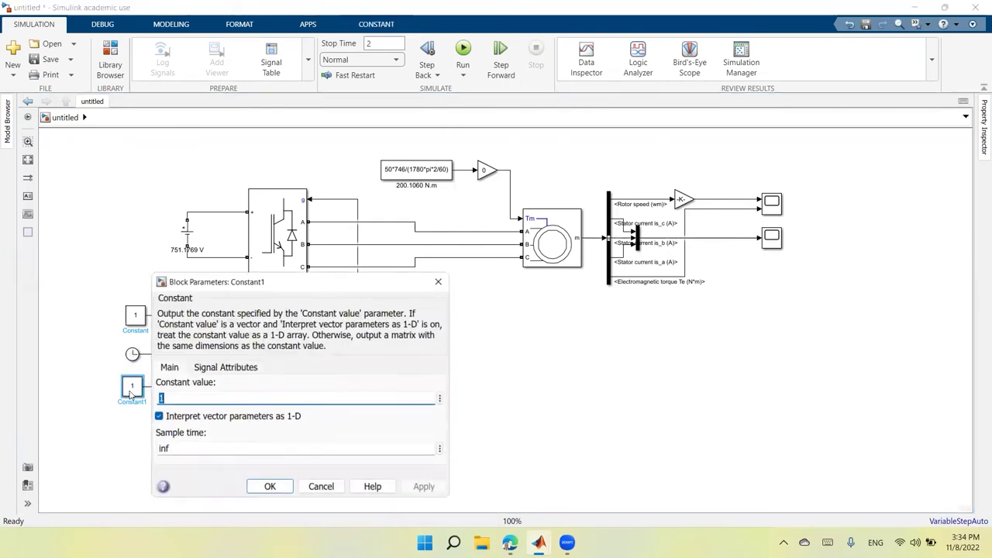
type("6")
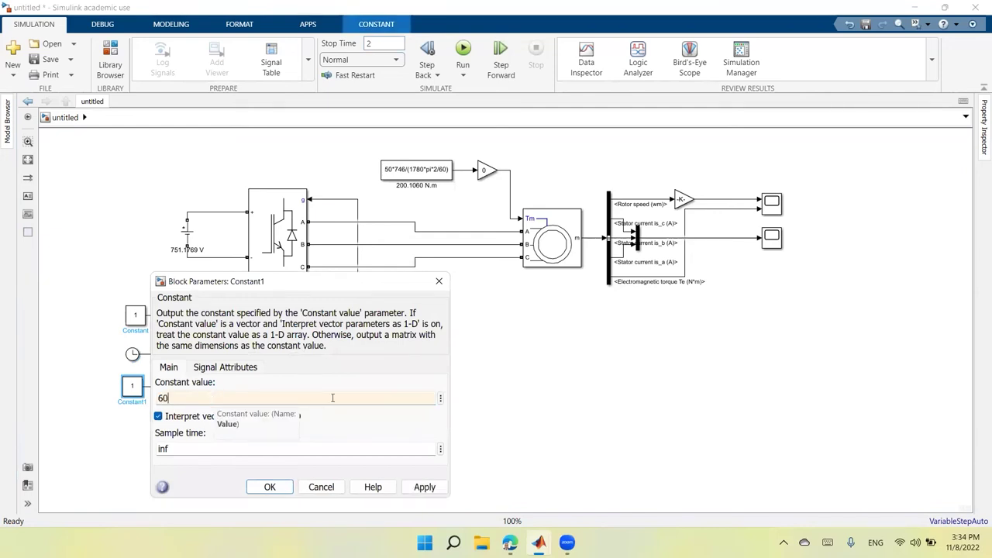
type("0")
left_click(423, 486)
left_click(270, 487)
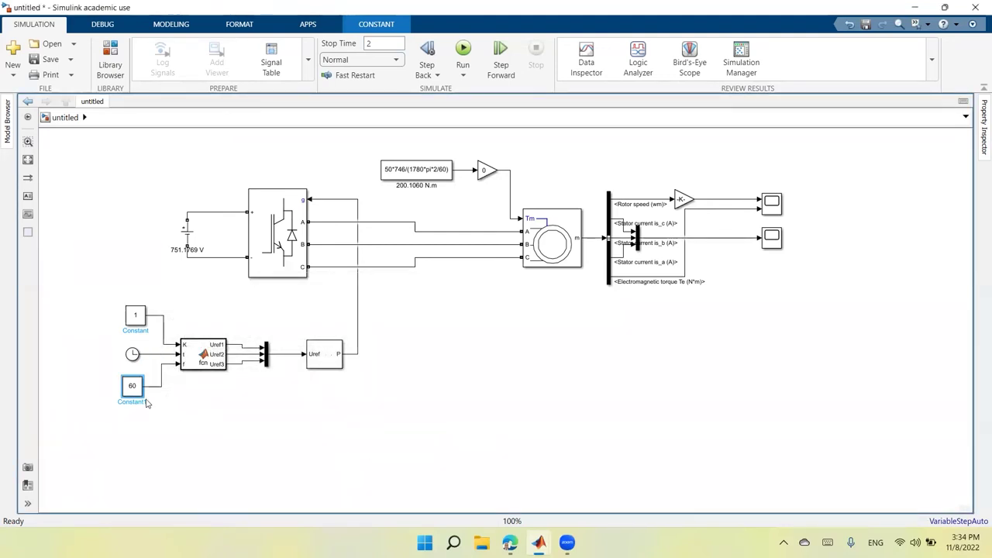
left_click_drag(137, 396, 145, 395)
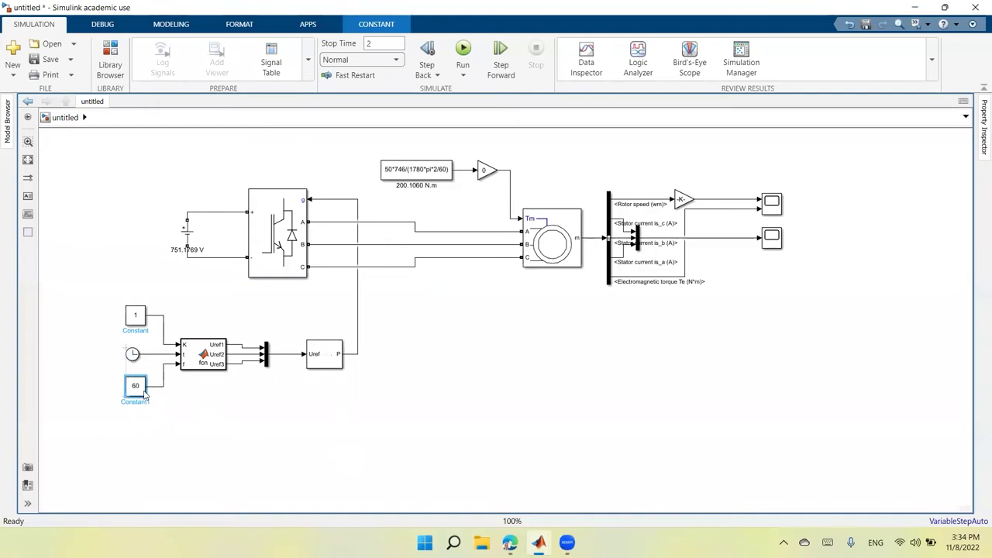
left_click(532, 438)
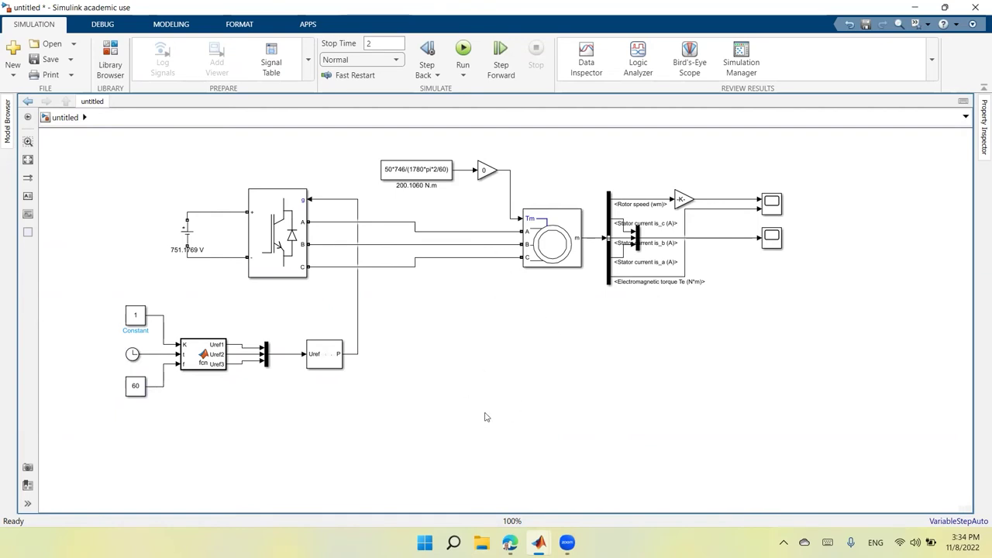
Step: Add a Voltage Measurement block and place it in the empty area below the asynchronous machine
double_click(516, 427)
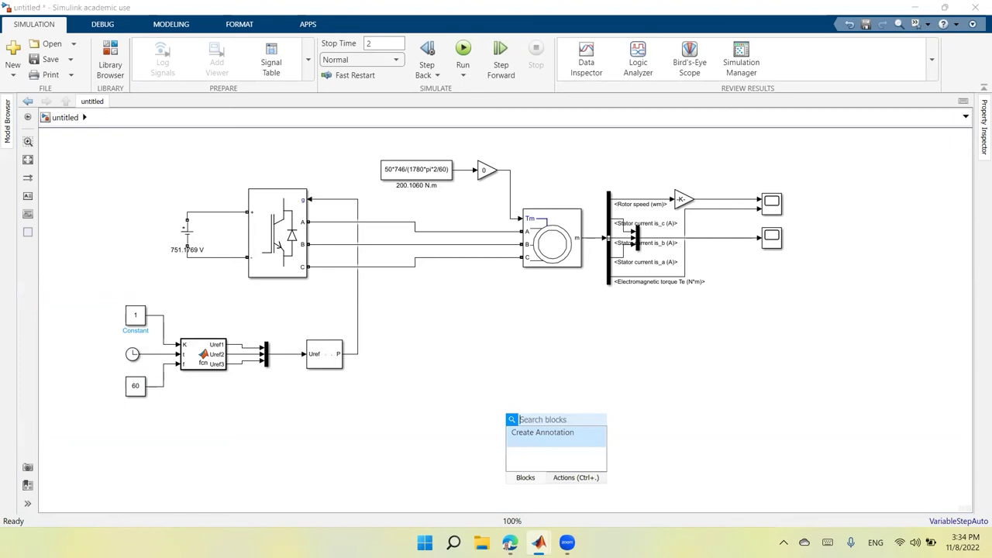
type("meas")
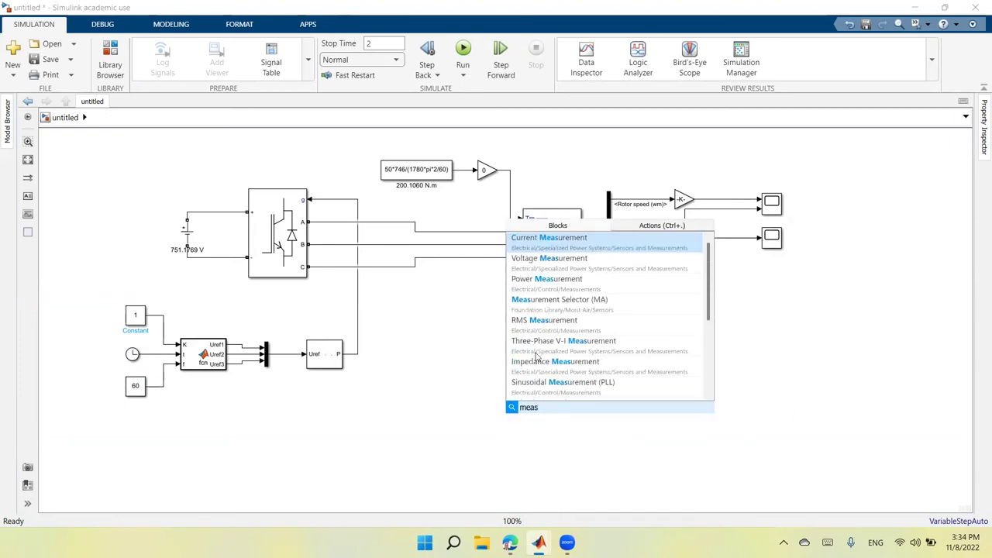
left_click(539, 261)
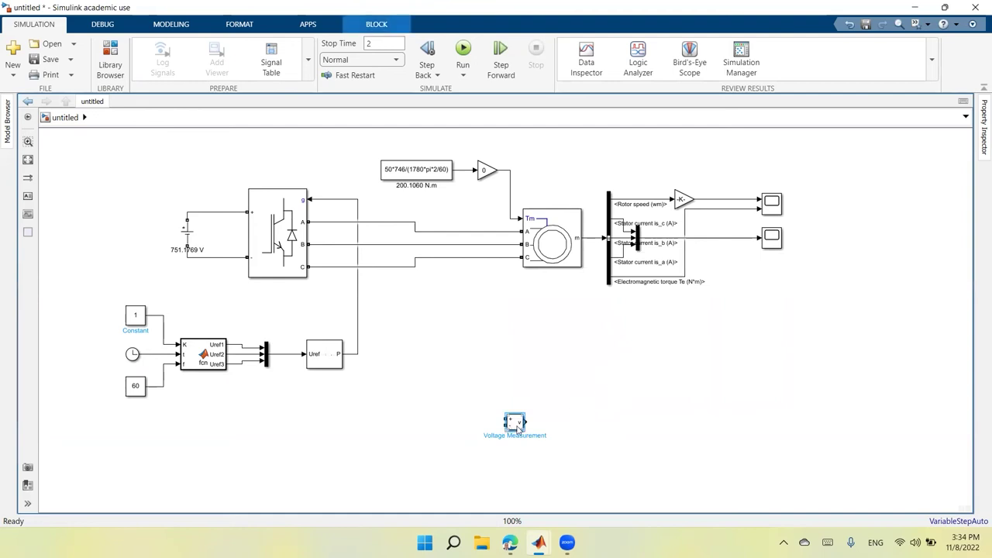
left_click_drag(515, 425, 530, 336)
Step: Copy the Voltage Measurement block and paste two duplicates below the original
right_click(530, 336)
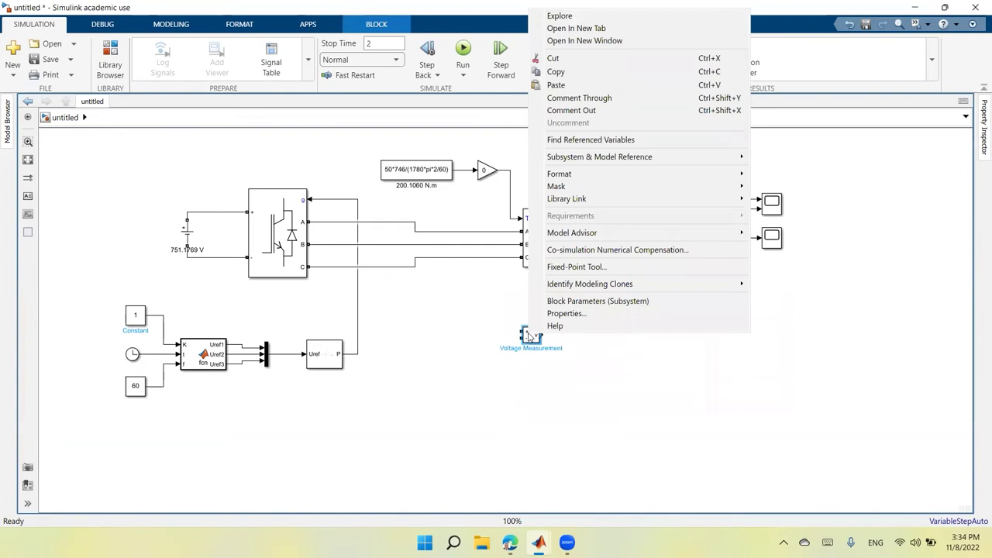
left_click(585, 390)
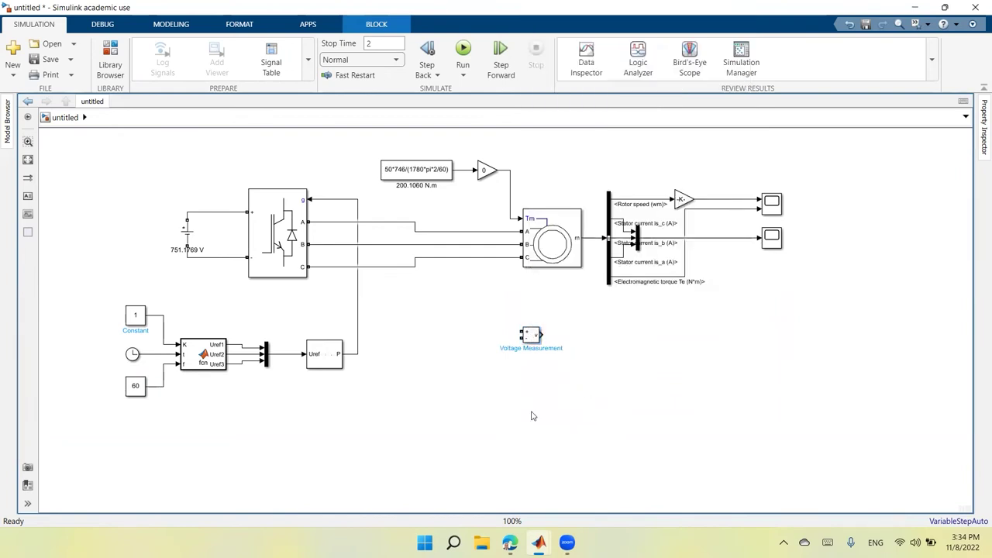
right_click(532, 414)
left_click(566, 131)
right_click(589, 411)
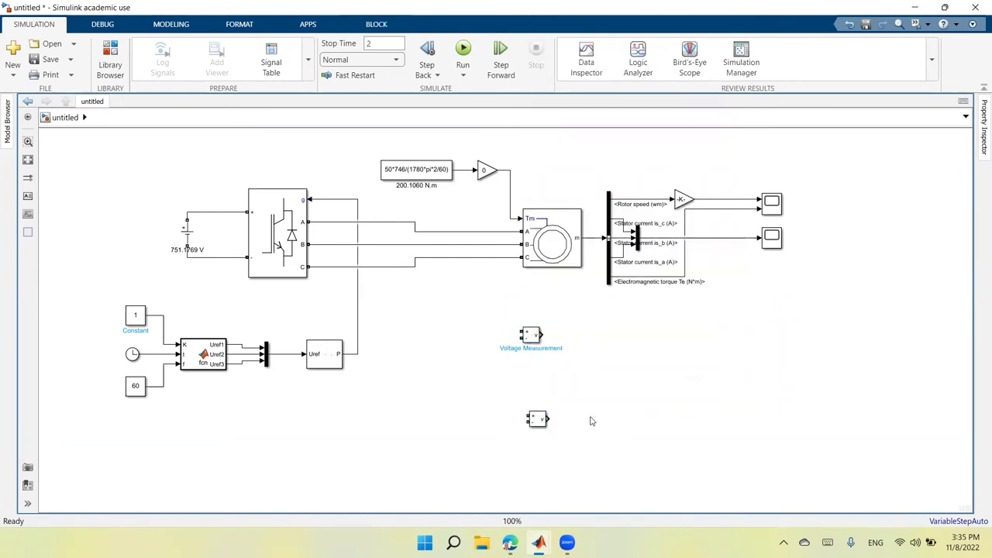
left_click(640, 164)
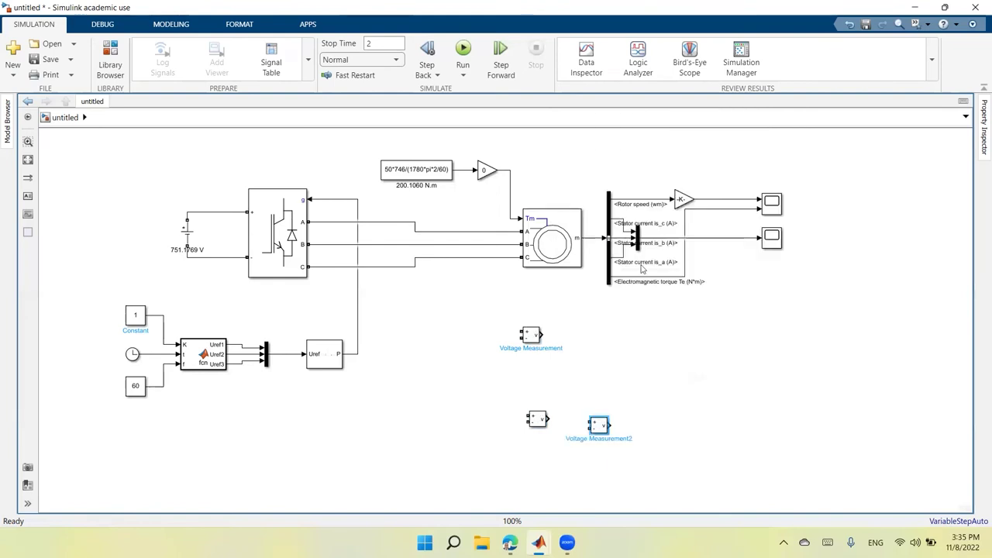
Step: Add a Display block to the right of the voltage measurement blocks
double_click(694, 418)
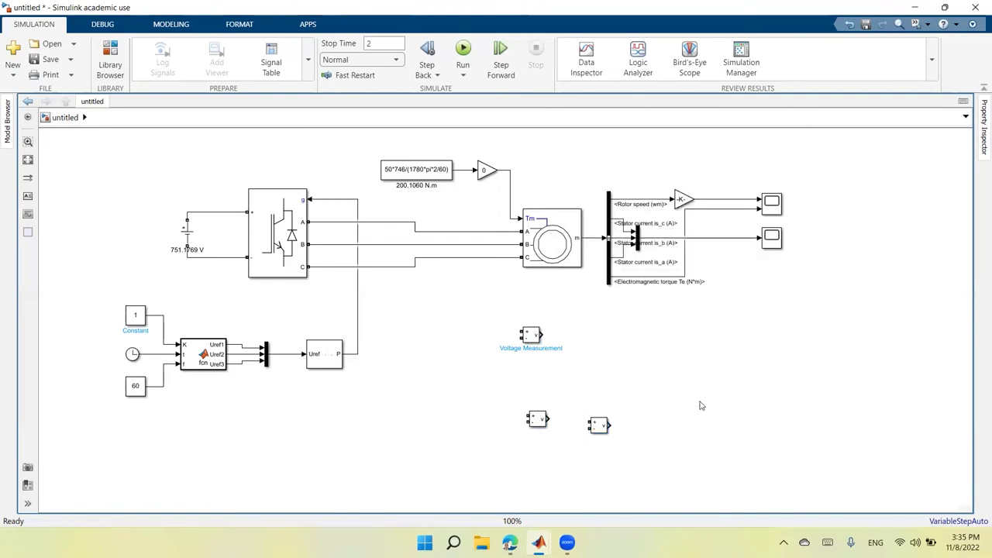
type("dis")
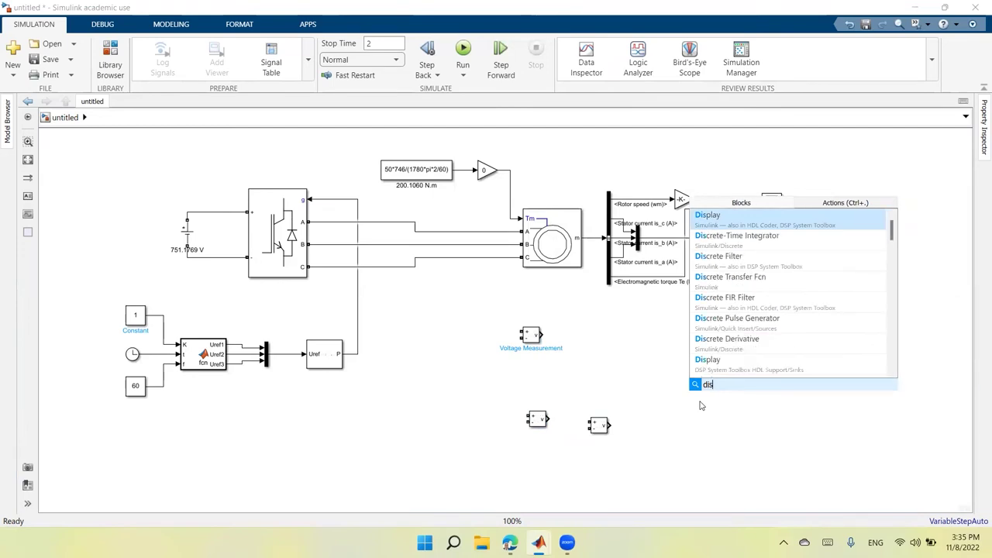
left_click(736, 218)
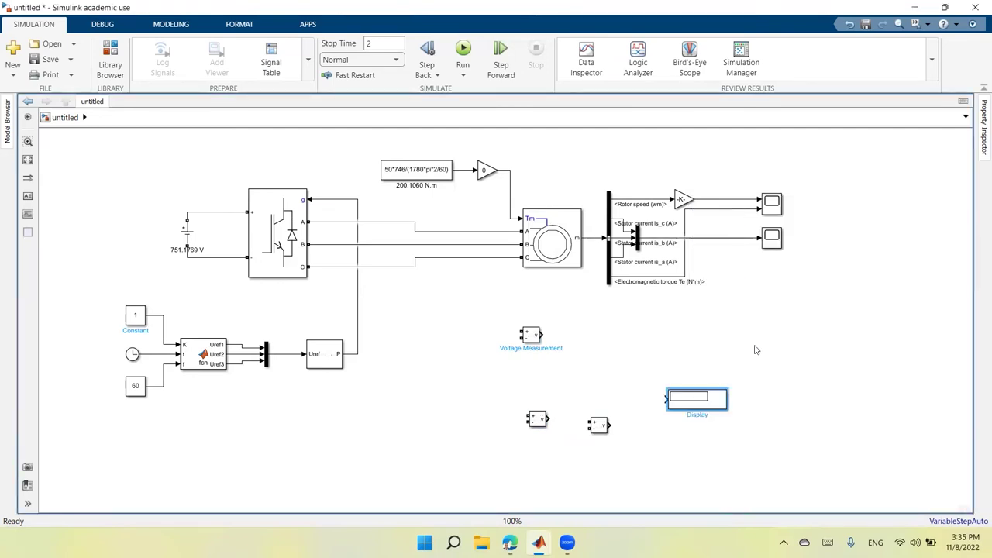
Step: Copy the Display block and paste two duplicates to the right of the voltage measurement blocks
right_click(708, 409)
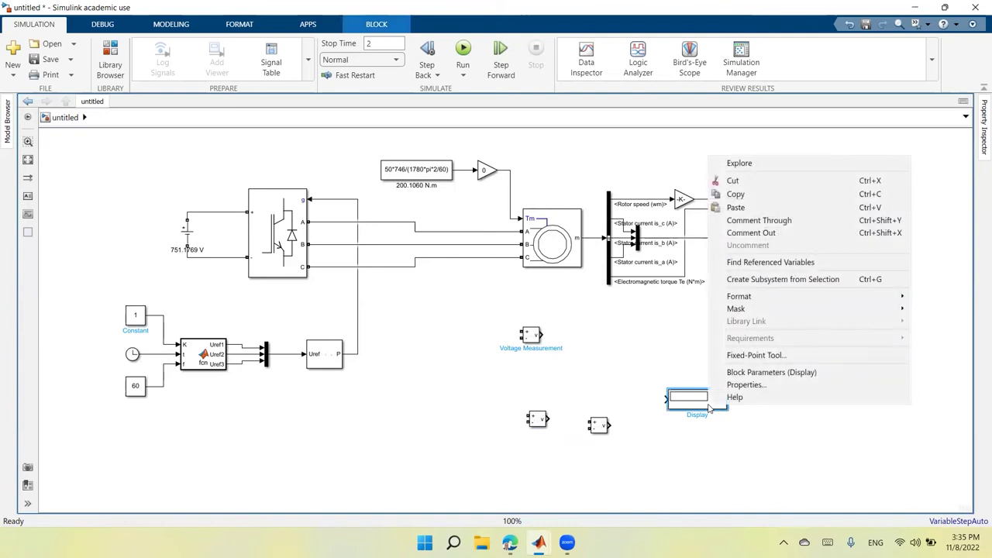
left_click(751, 195)
right_click(750, 356)
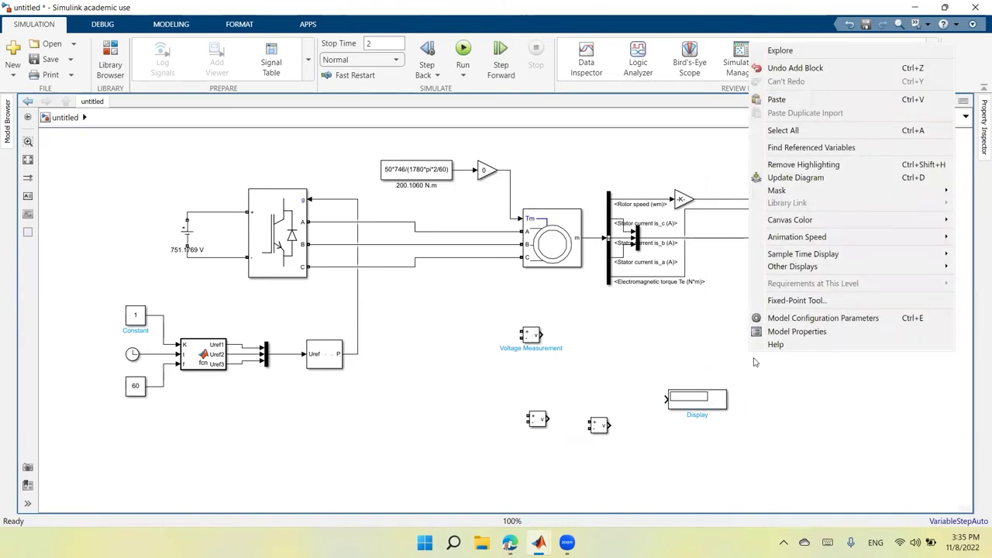
left_click(775, 101)
right_click(776, 439)
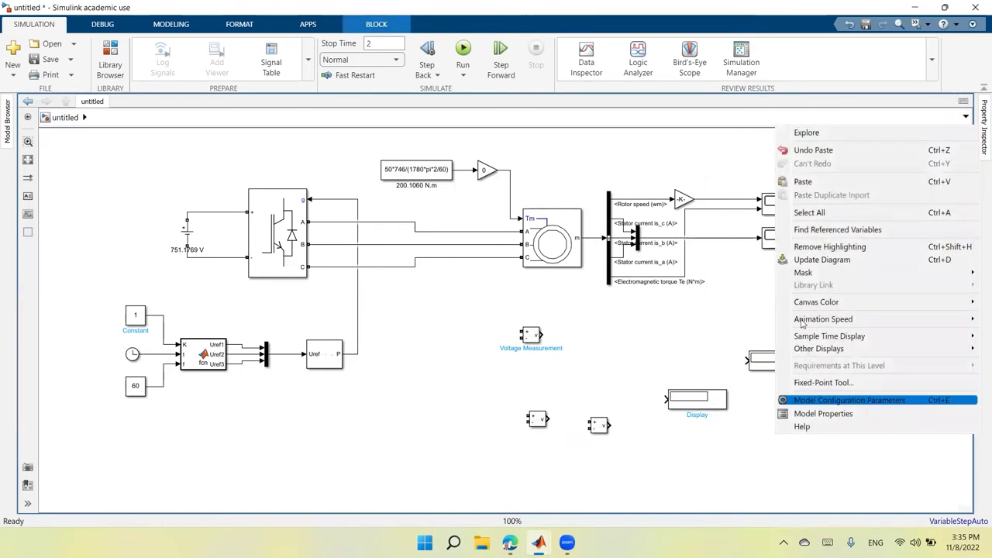
left_click(818, 189)
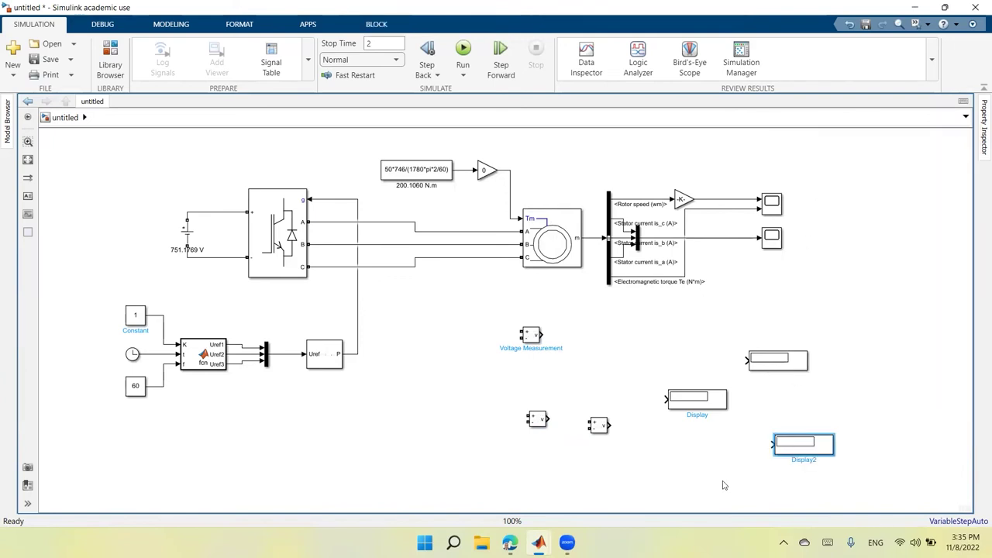
Step: Paste another Display block, place it above the scopes and connect it to the rotor speed gain's output
right_click(686, 468)
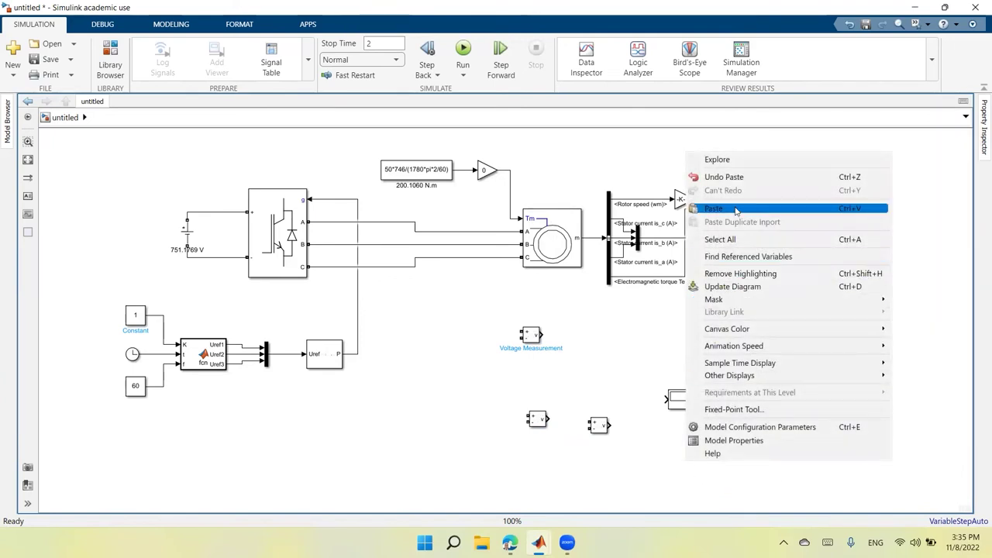
left_click(734, 214)
mouse_move(741, 468)
left_mouse_down()
mouse_move(825, 138)
mouse_move(716, 199)
left_mouse_up()
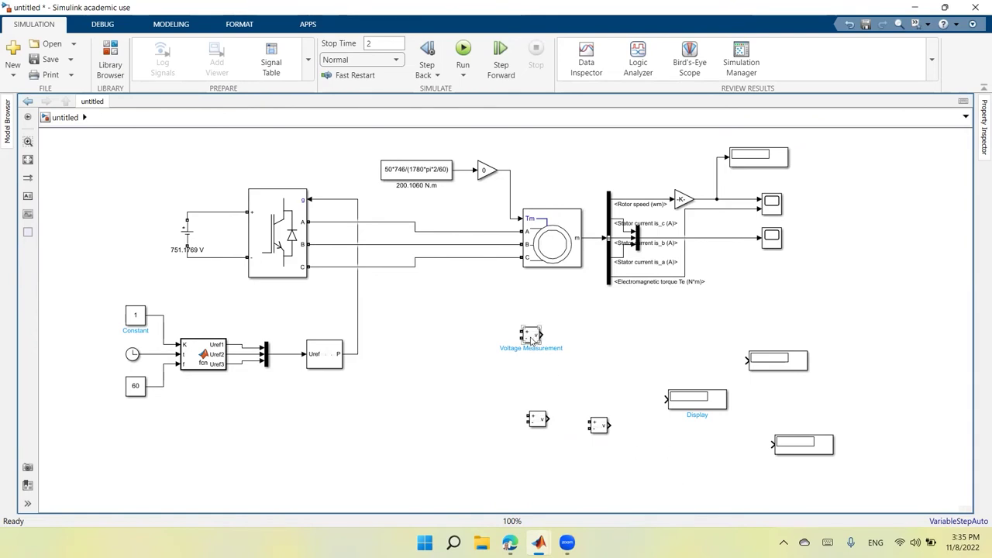
Step: Add the Specialized Power Systems RMS block below the inverter circuit and paste two copies of it nearby
double_click(401, 482)
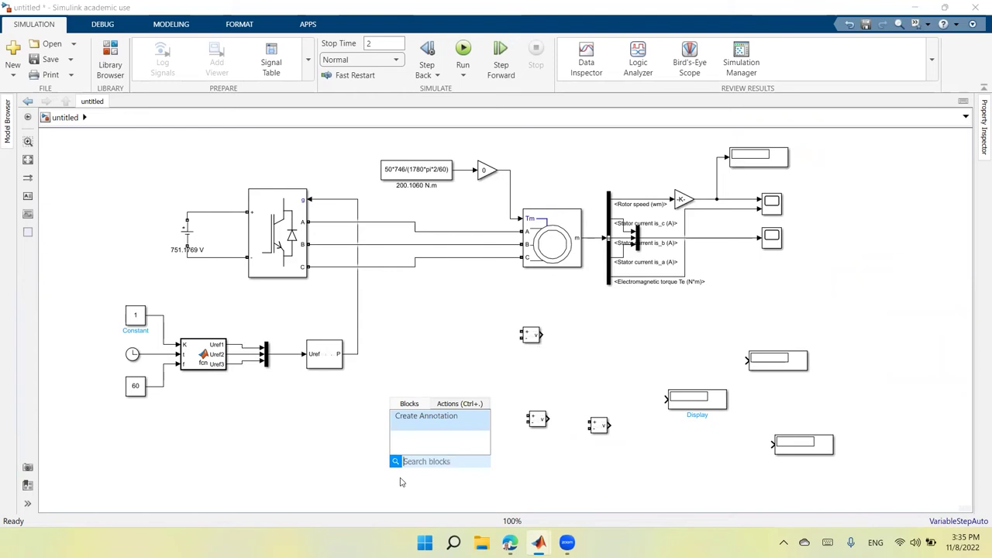
type("rms")
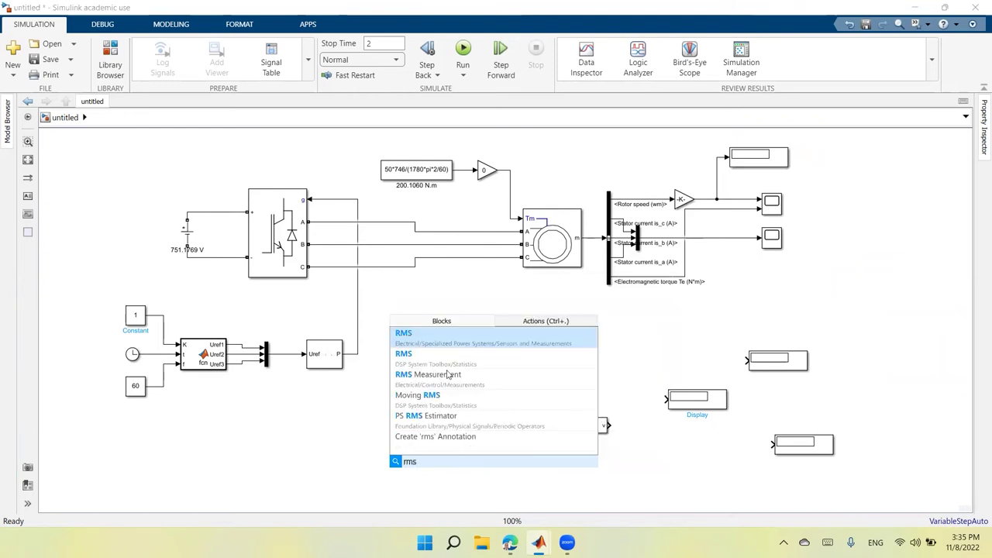
left_click(462, 342)
right_click(402, 482)
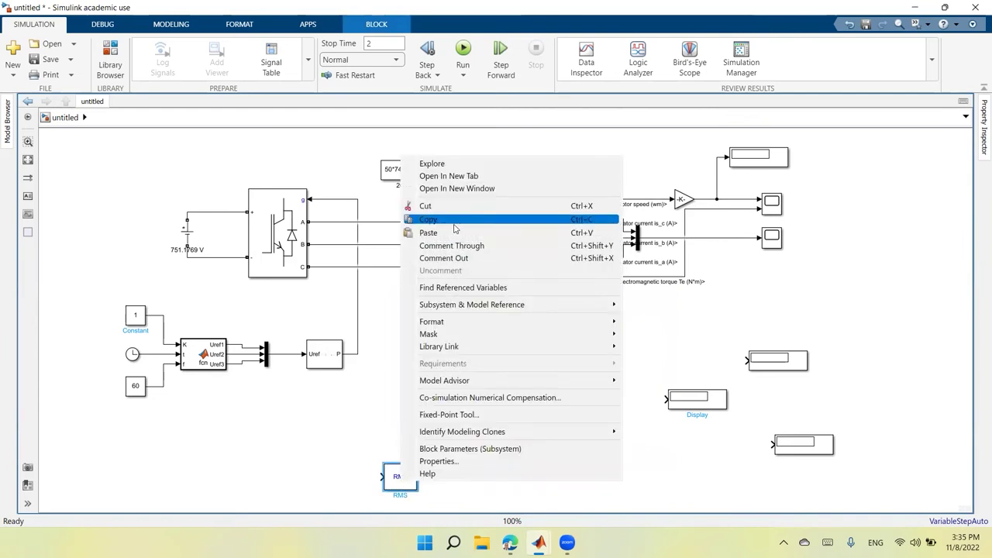
left_click(455, 228)
right_click(423, 386)
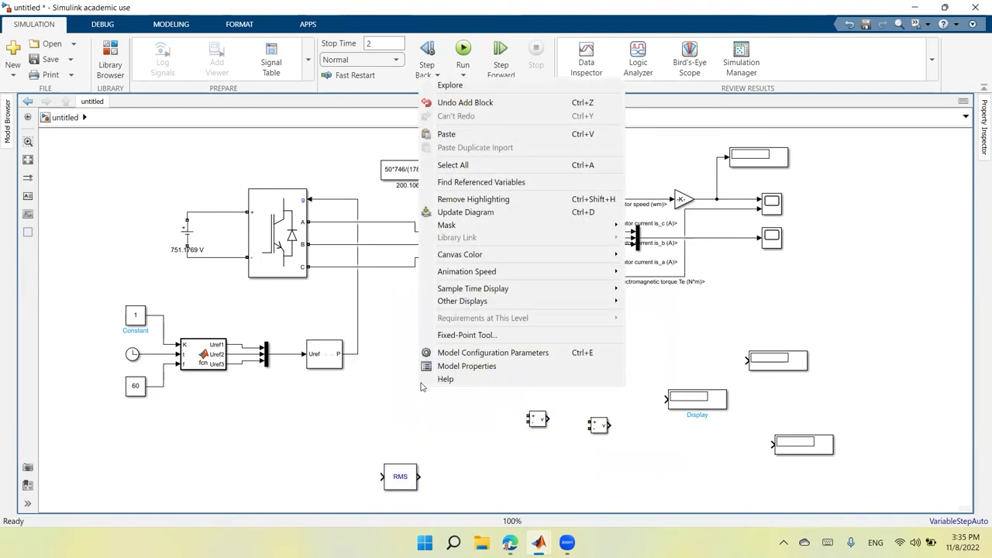
left_click(455, 134)
right_click(468, 389)
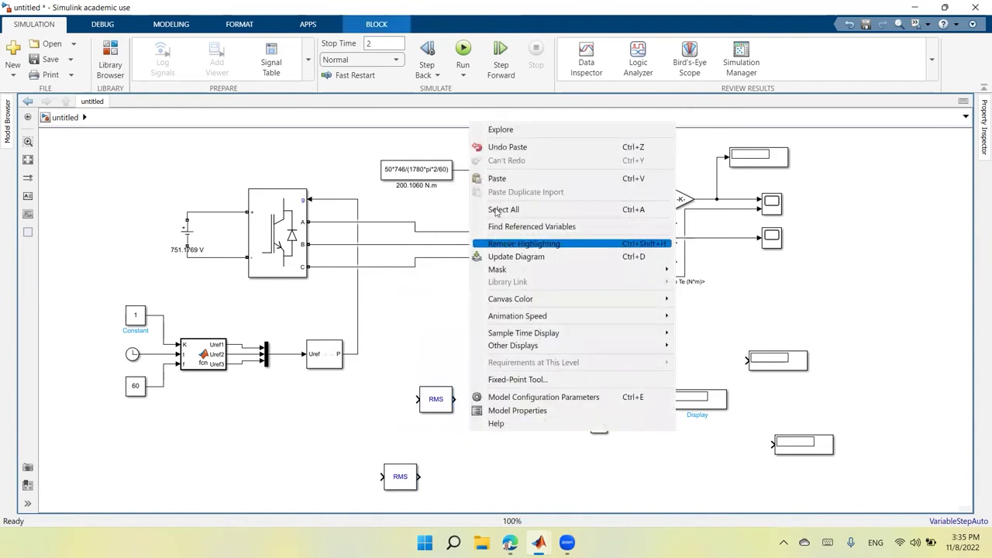
left_click(497, 178)
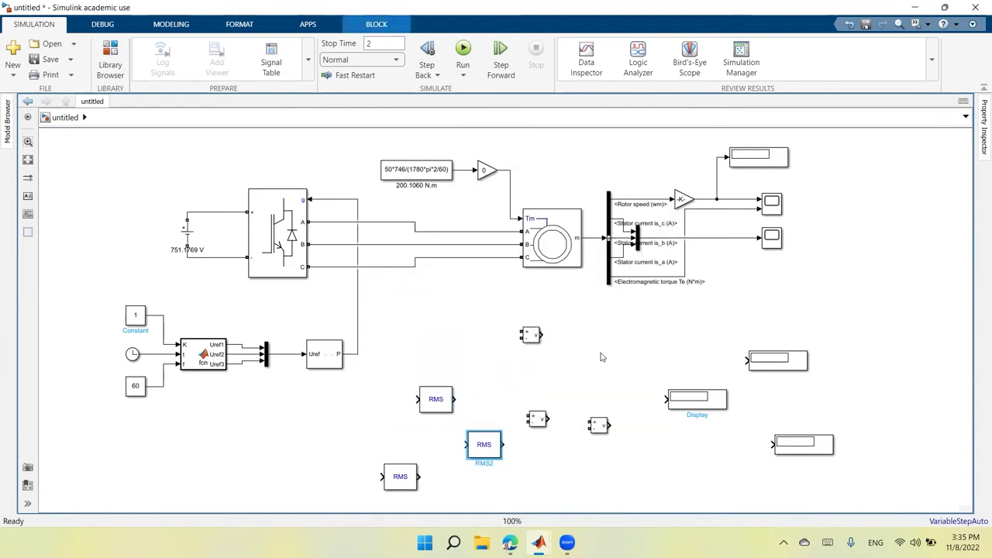
Step: Wire the first Voltage Measurement's positive input to phase A and negative to phase B, and chain its output through an RMS block to a Display
left_click_drag(533, 340, 502, 231)
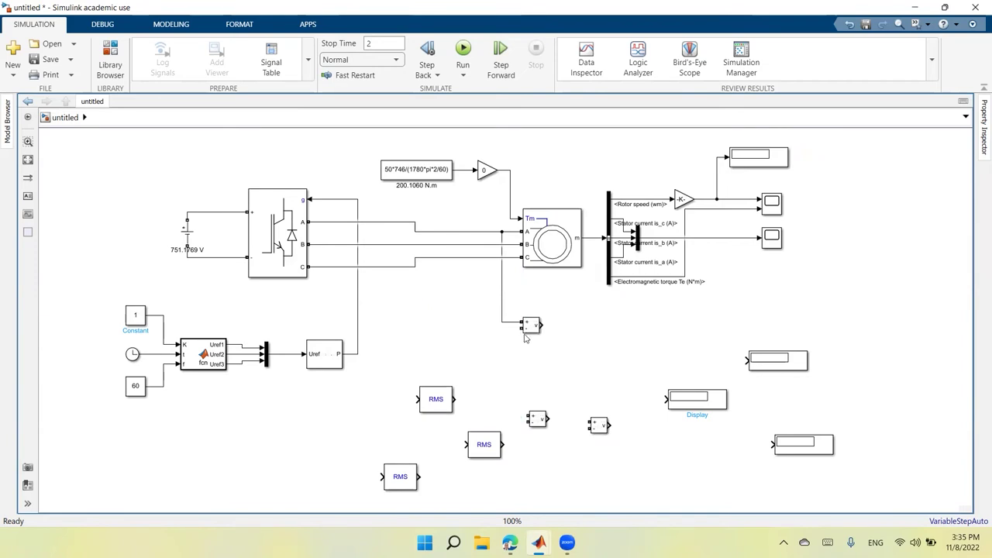
left_click_drag(524, 328, 497, 245)
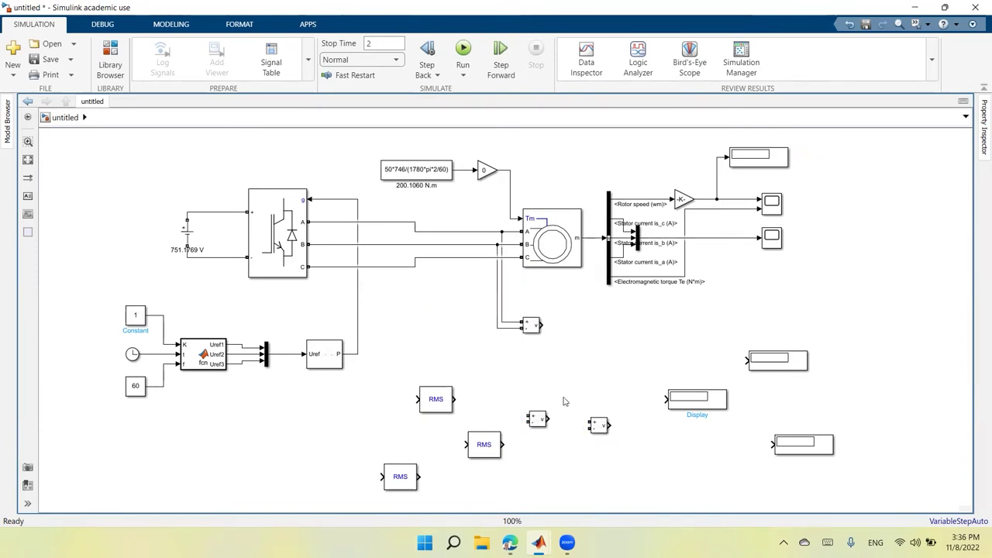
left_click_drag(500, 446, 586, 329)
left_click_drag(679, 411, 622, 338)
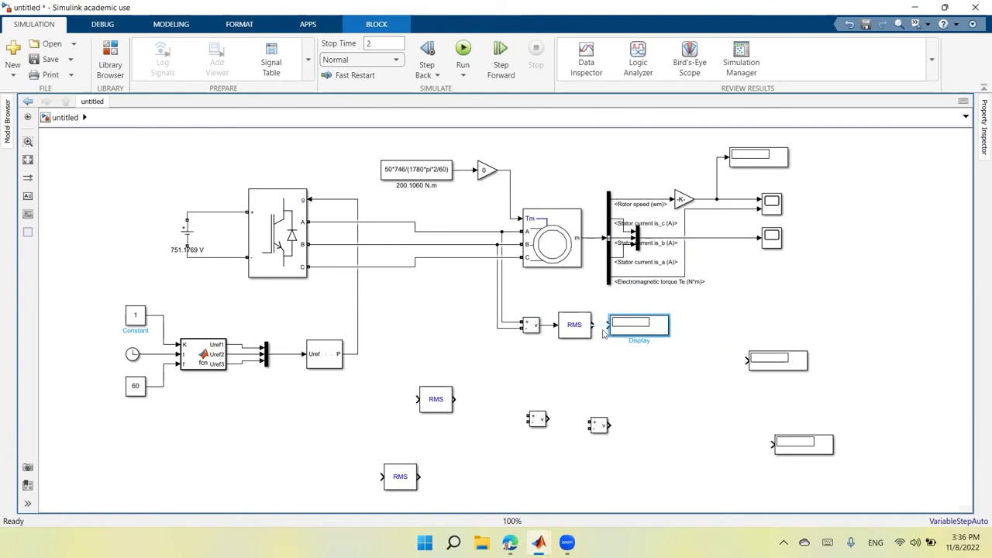
Step: Turn off the True RMS value option in the first row's RMS block and apply it
left_click(583, 339)
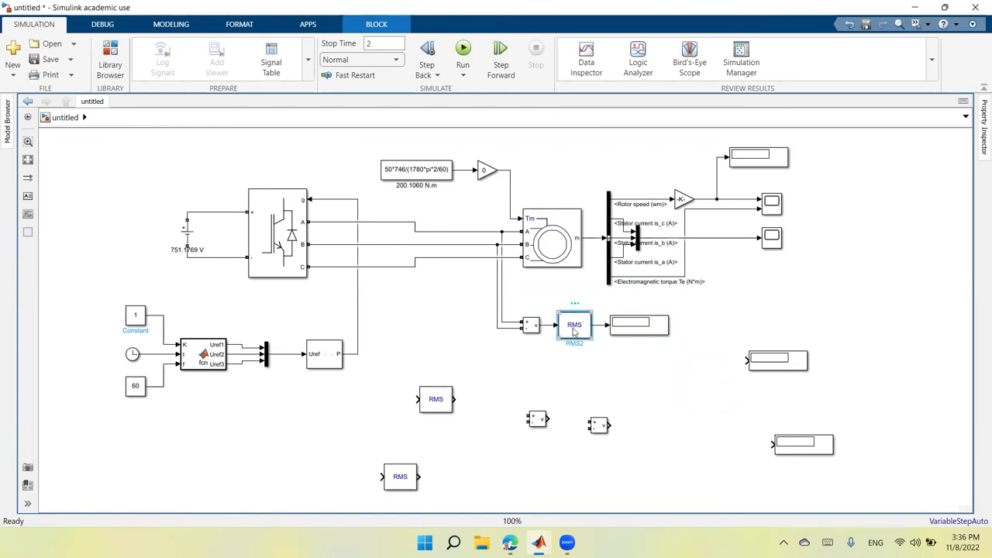
double_click(574, 330)
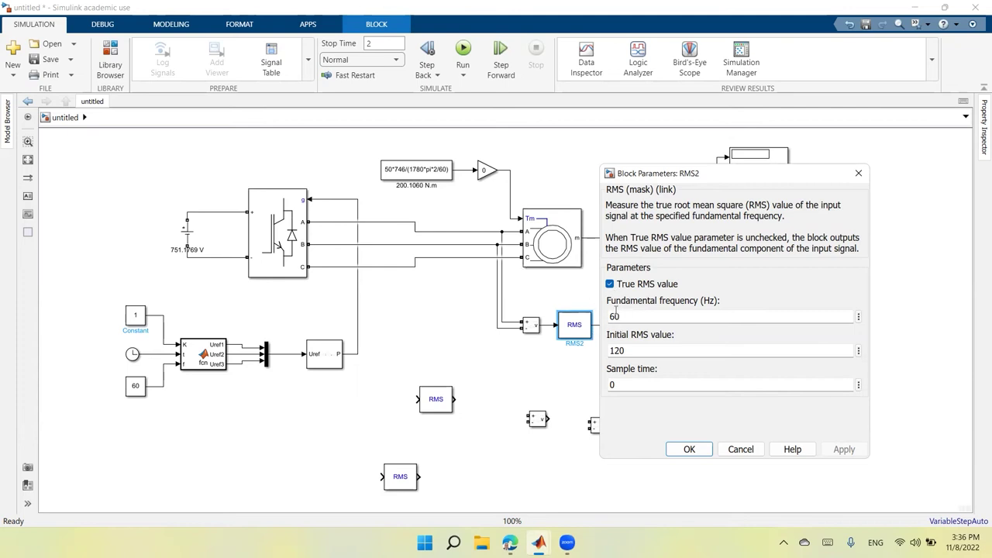
left_click(610, 285)
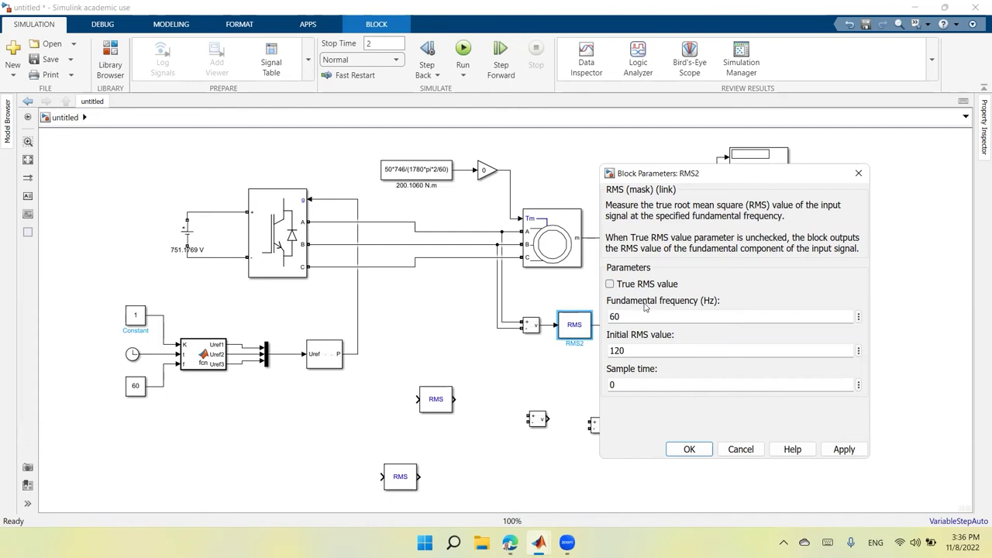
left_click(851, 452)
left_click(701, 451)
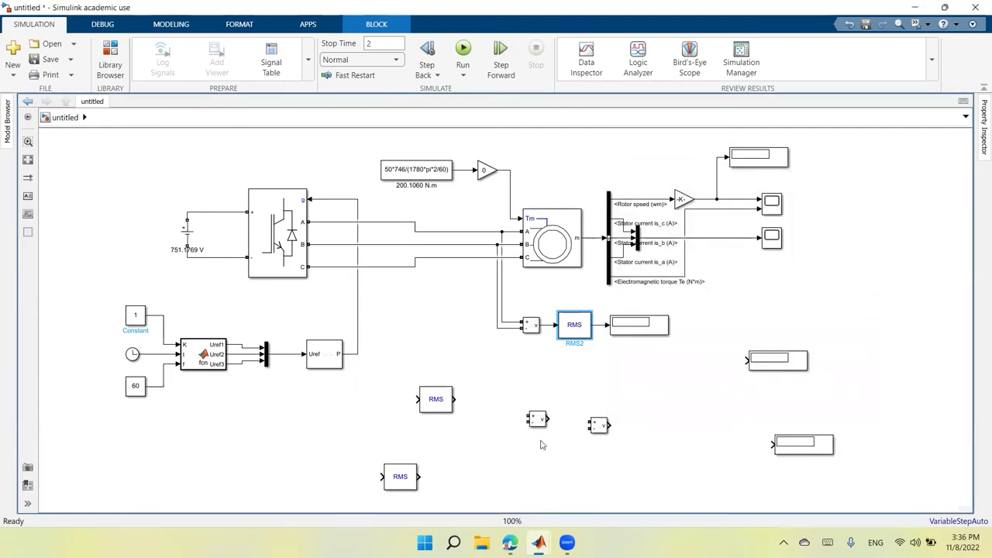
Step: Arrange and connect a second row of Voltage Measurement, RMS and Display blocks directly below the first row
left_click_drag(537, 421, 531, 367)
left_click_drag(434, 414, 577, 374)
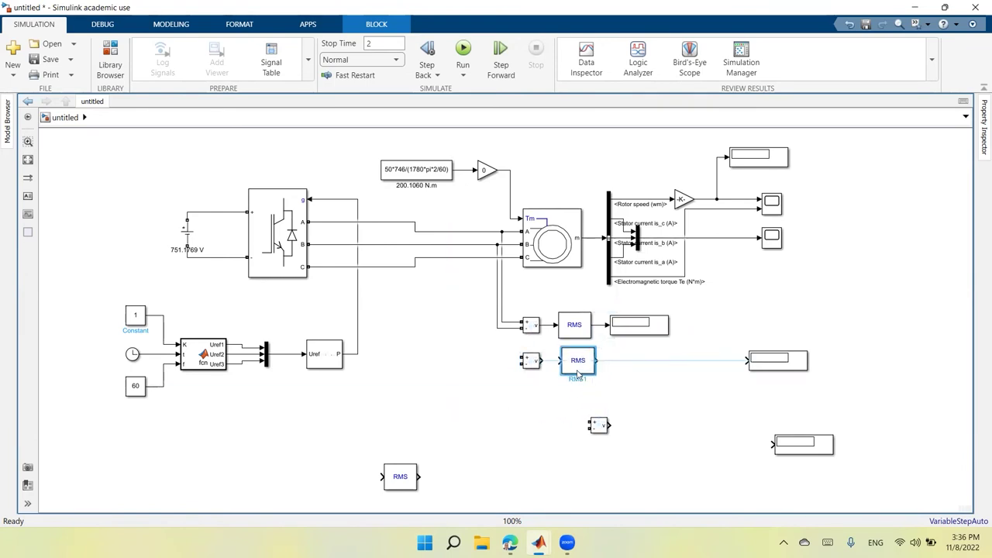
left_click_drag(570, 372, 567, 372)
left_click(705, 361)
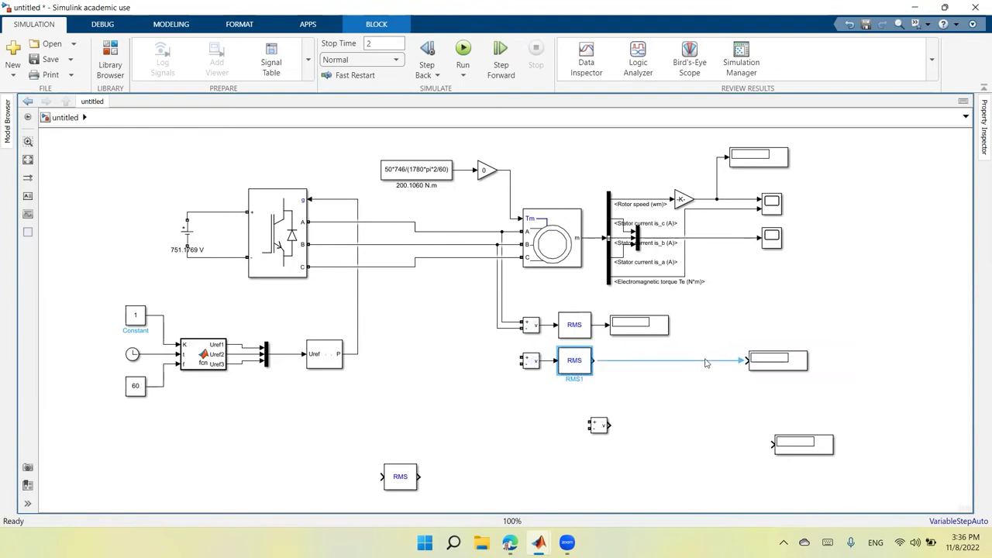
left_click_drag(766, 361, 627, 360)
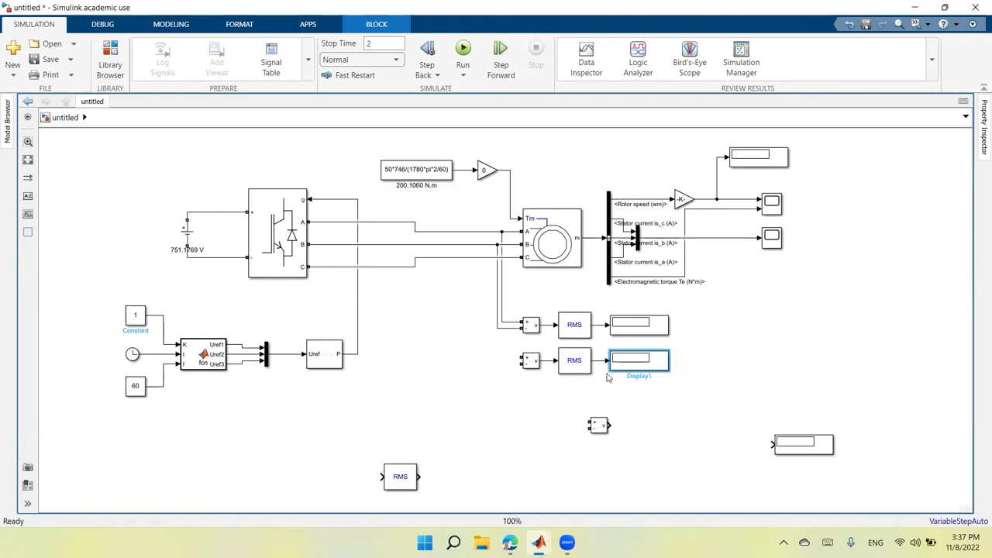
Step: Turn off True RMS value in the second RMS block and wire its Voltage Measurement from phase B (+) to phase C (-)
double_click(578, 373)
left_click(610, 320)
left_click(841, 485)
left_click(689, 485)
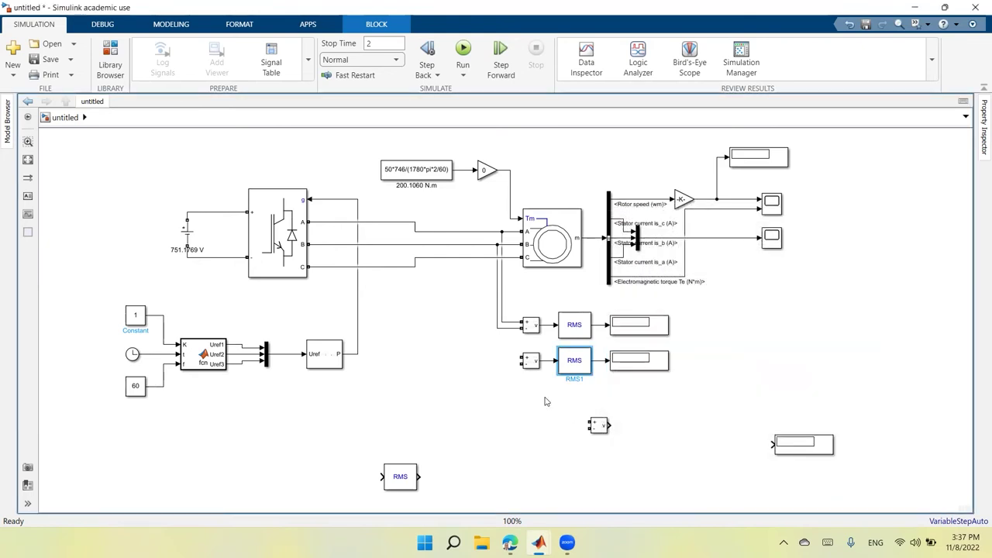
left_click_drag(521, 358, 483, 246)
left_click_drag(520, 366, 472, 257)
Step: Arrange the remaining Voltage Measurement, RMS and Display blocks as a connected third row below the second
left_click_drag(603, 432, 537, 402)
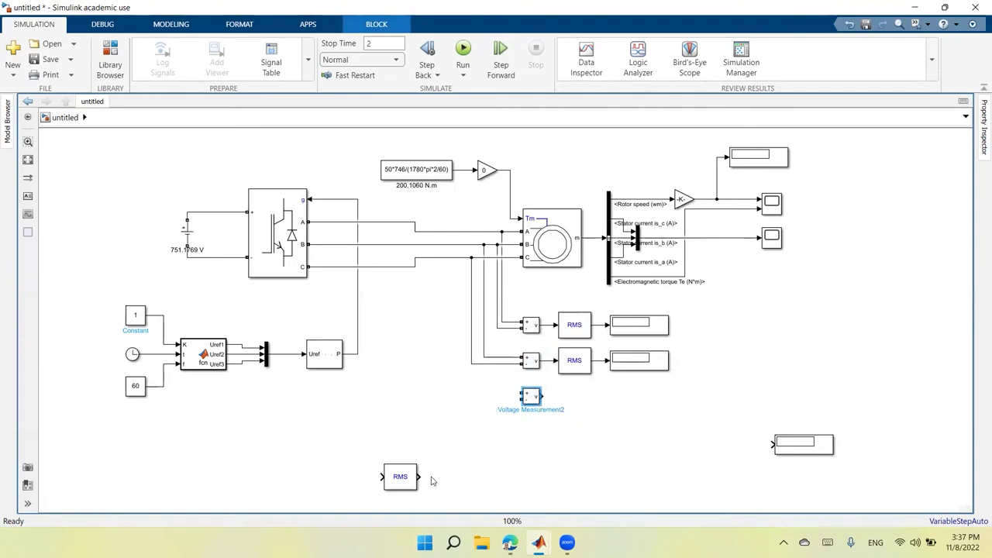
left_click_drag(398, 485, 572, 405)
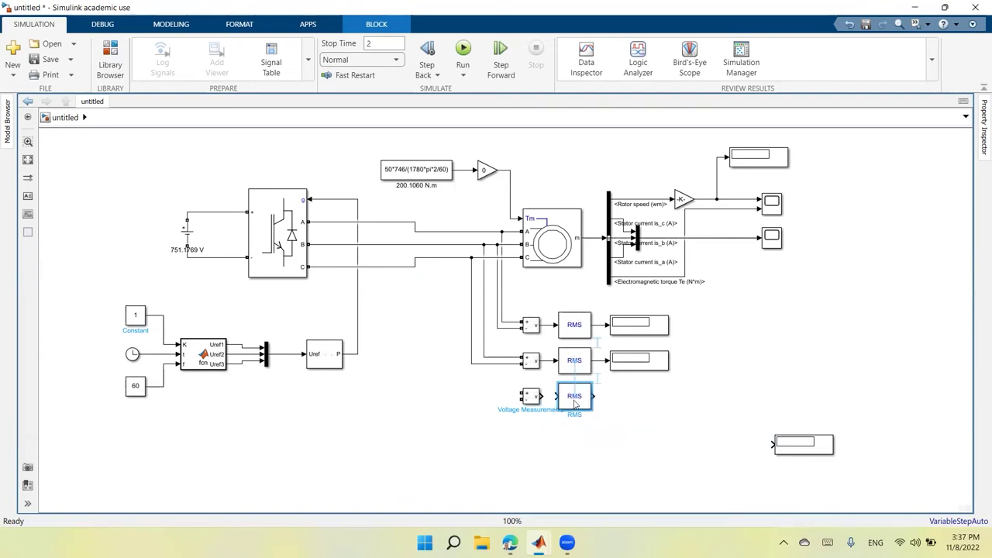
left_click_drag(543, 396, 555, 396)
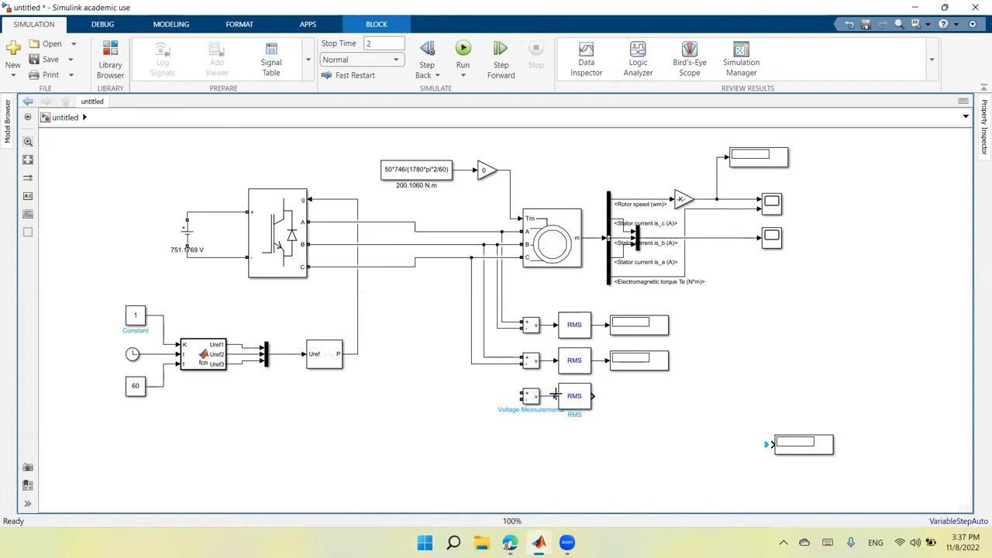
left_click_drag(811, 449, 659, 397)
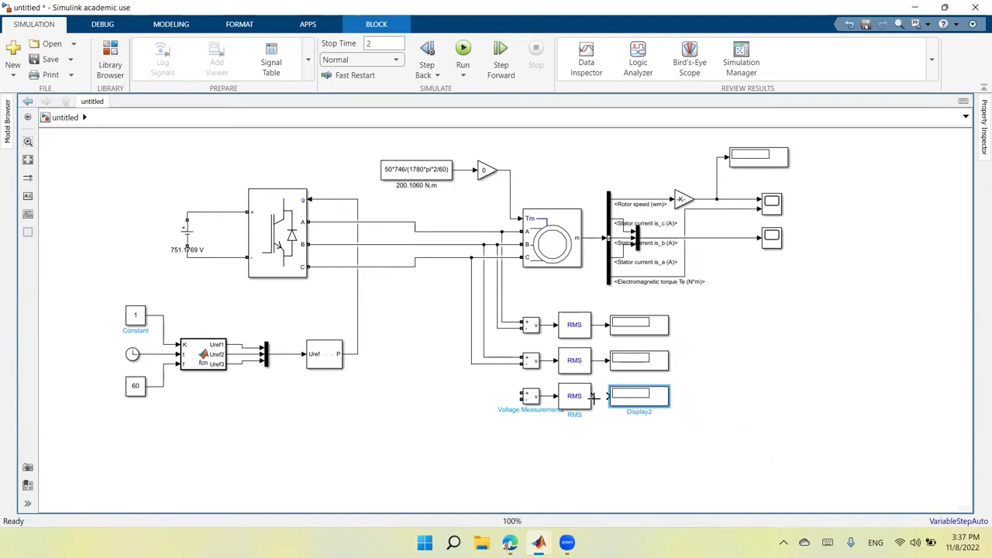
Step: Turn off True RMS value in the third RMS block and wire its Voltage Measurement from phase C (+) to phase A (-)
double_click(589, 402)
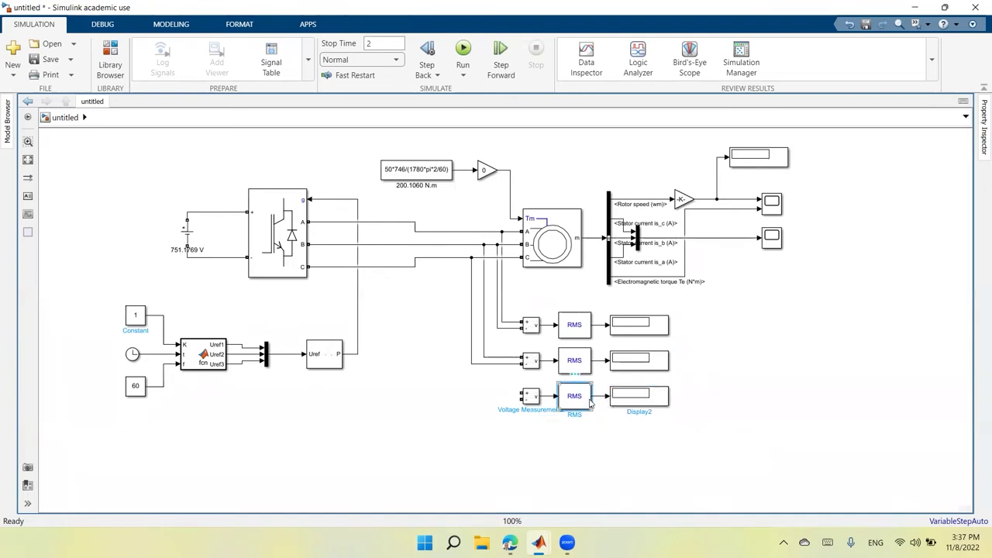
left_click(611, 325)
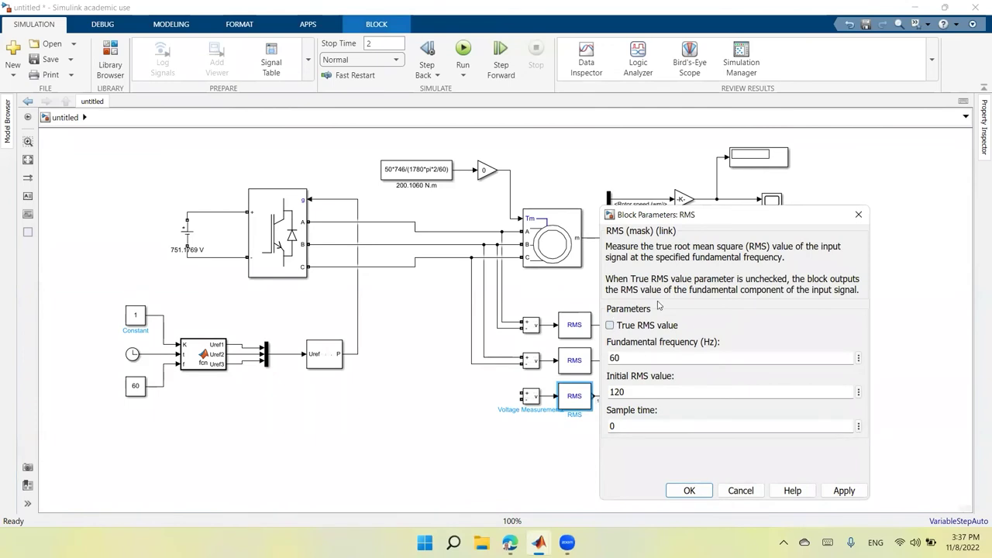
left_click(844, 490)
left_click(689, 490)
left_click_drag(521, 395, 456, 259)
left_click_drag(521, 399, 447, 230)
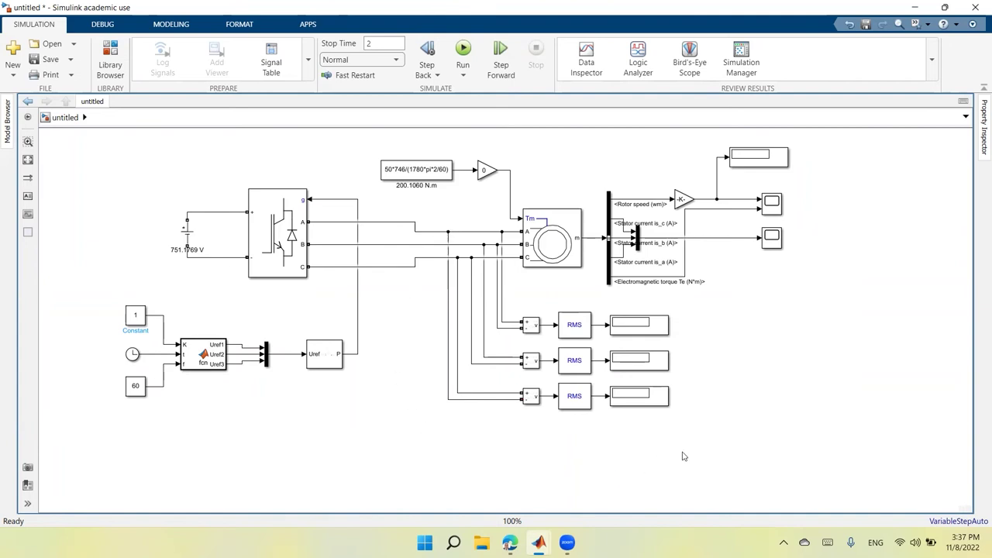
Step: Add a powergui block and place it above the DC voltage source
double_click(303, 471)
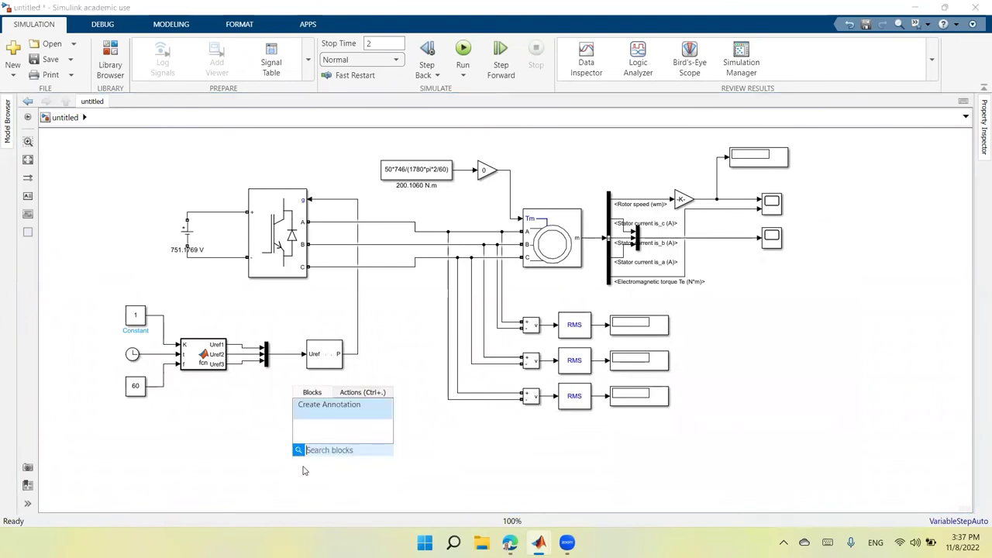
type("power")
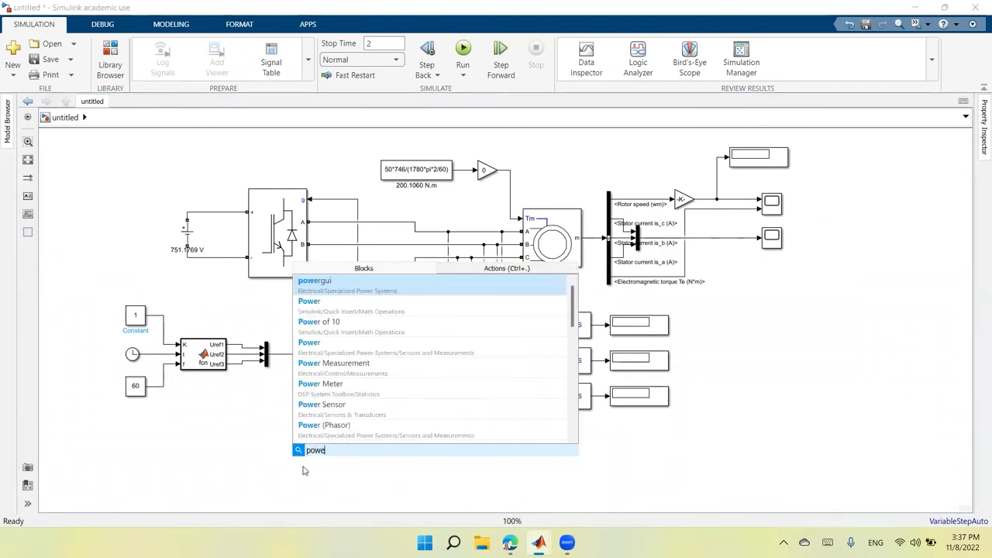
left_click(311, 323)
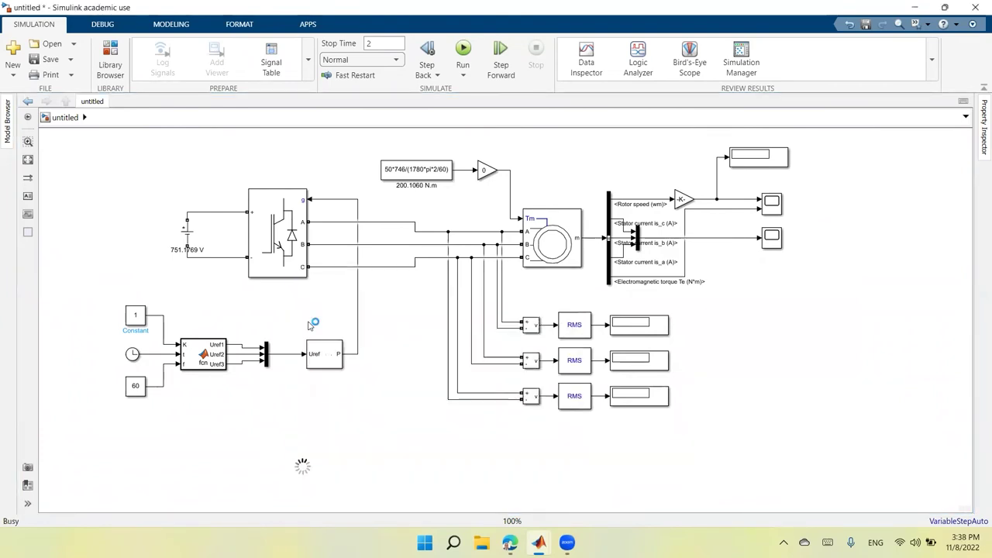
left_click_drag(305, 477, 155, 177)
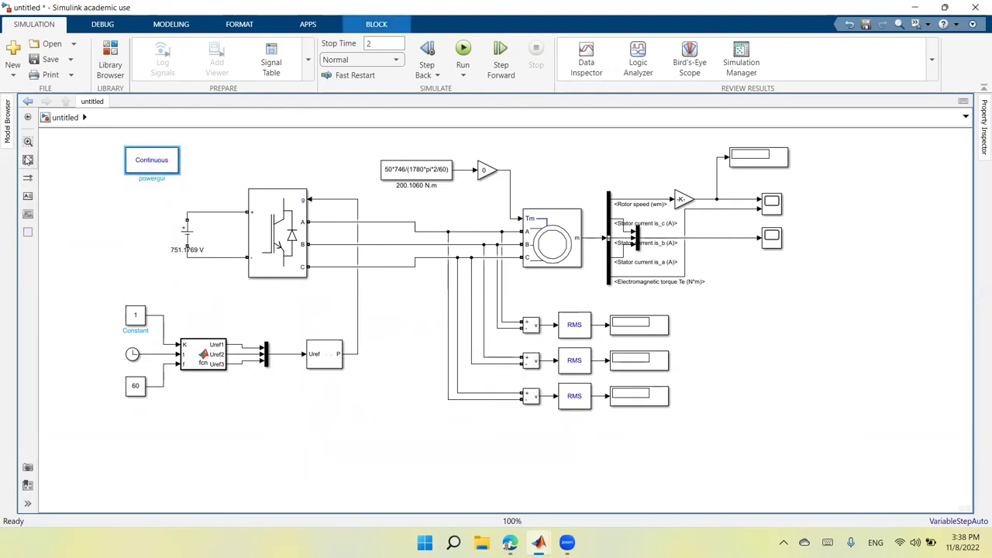
left_click(27, 159)
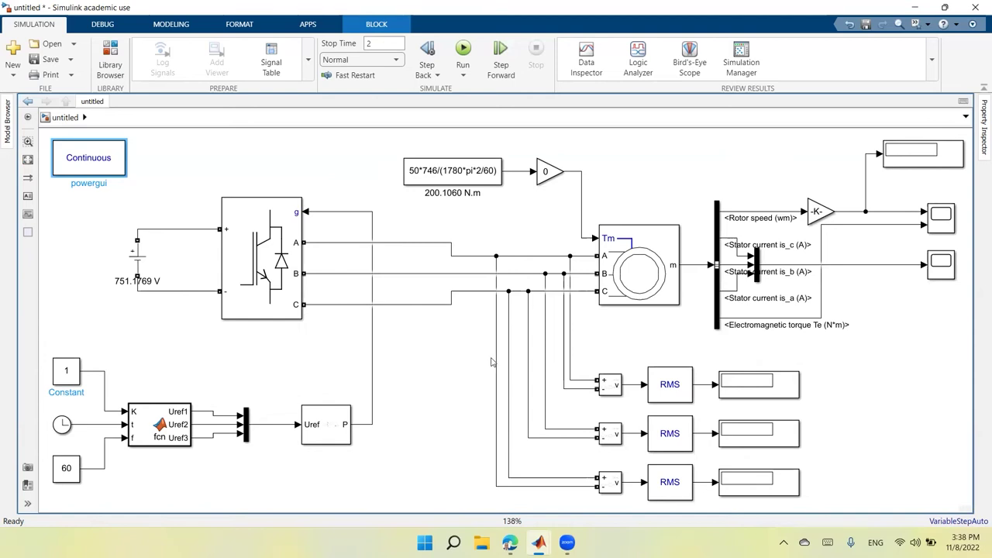
Step: Turn off the use of signal names as bus labels in the asynchronous machine block and run the simulation
left_click(463, 50)
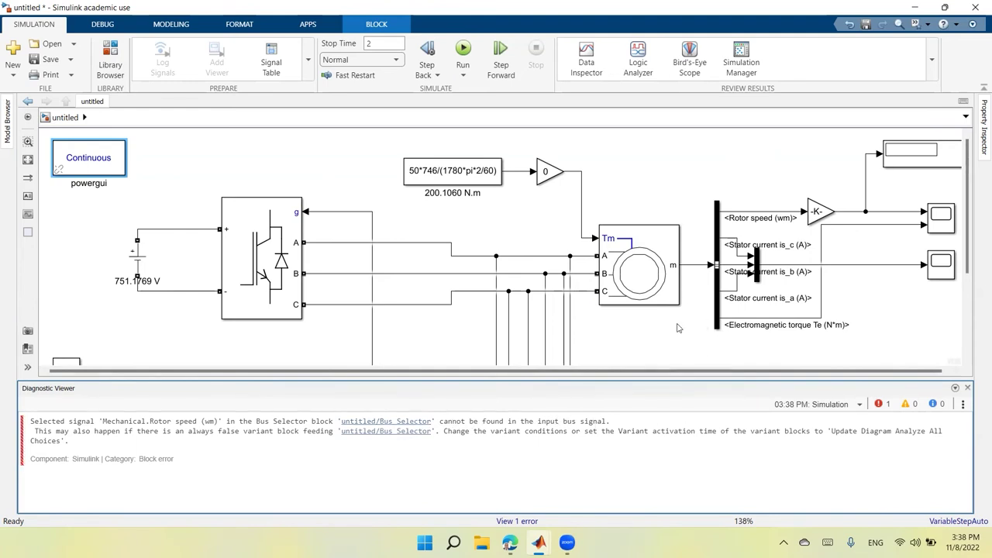
double_click(643, 274)
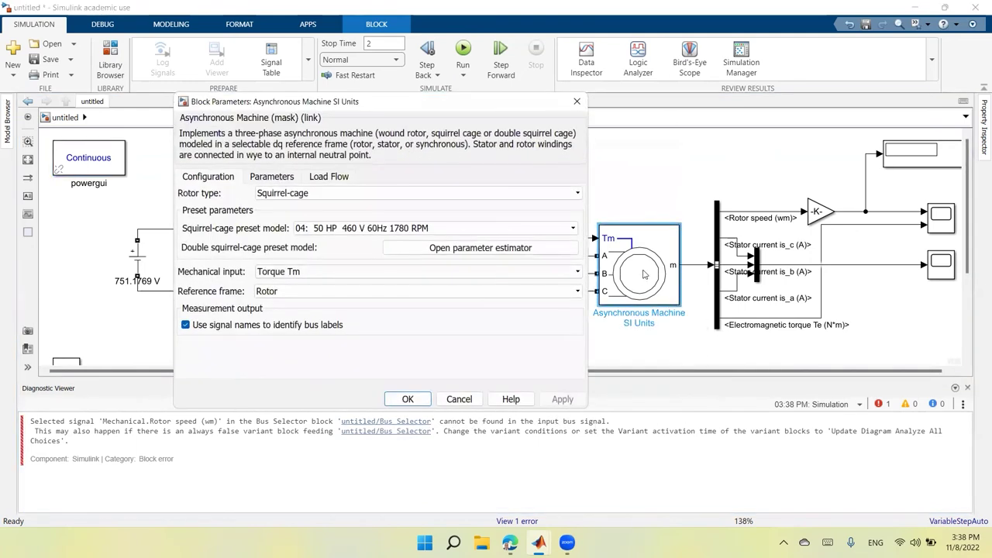
left_click(185, 326)
left_click(408, 398)
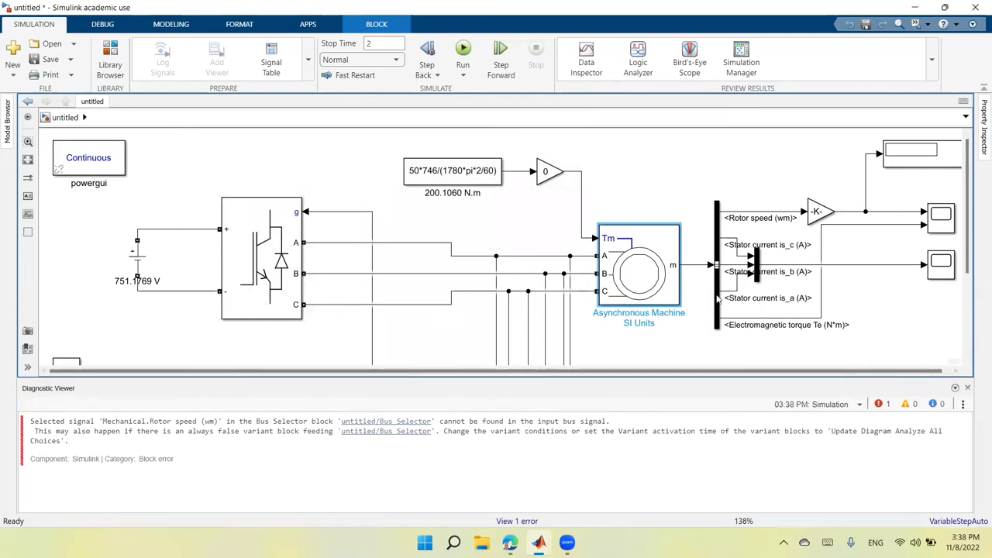
left_click(969, 389)
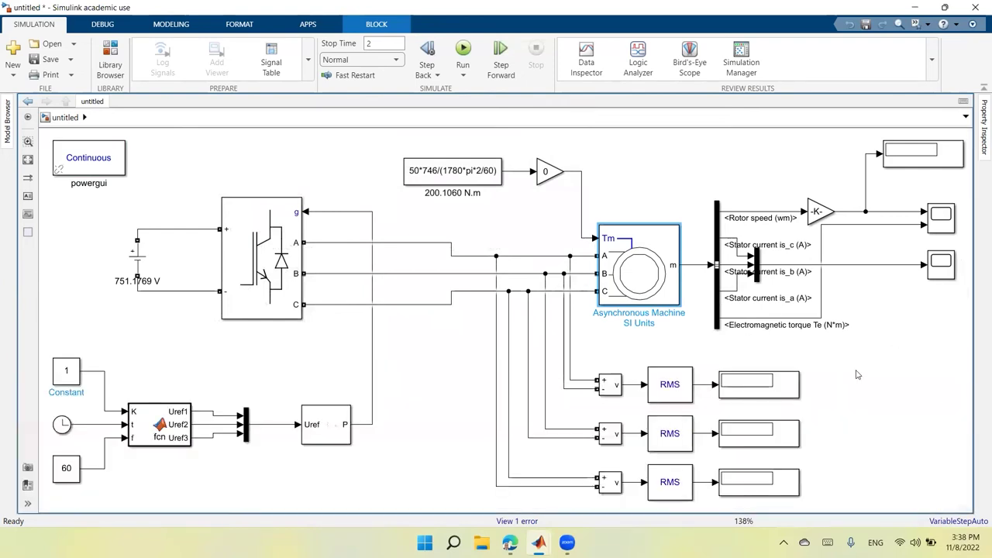
left_click(463, 49)
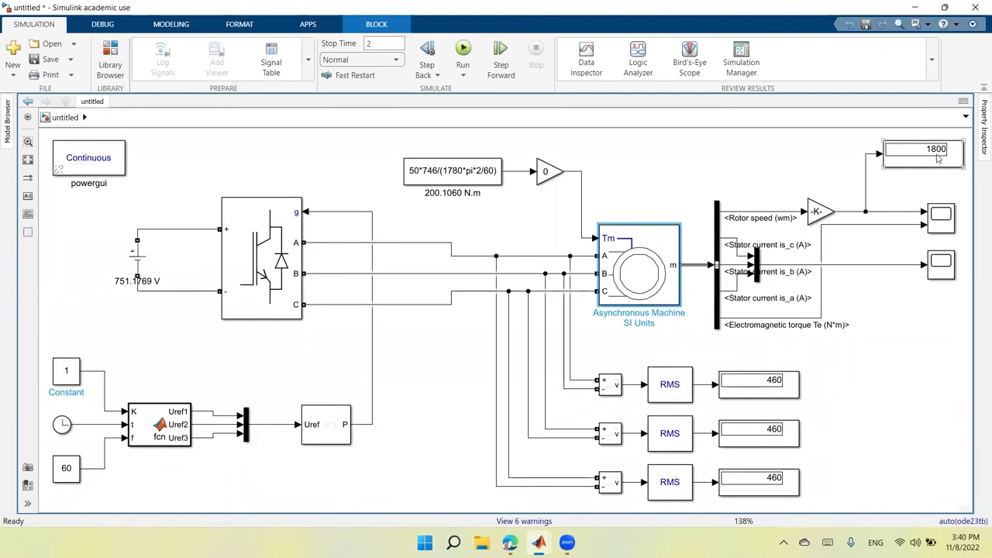
Step: Compare the asynchronous machine's preset rating with the values on the speed and RMS voltage displays
double_click(639, 281)
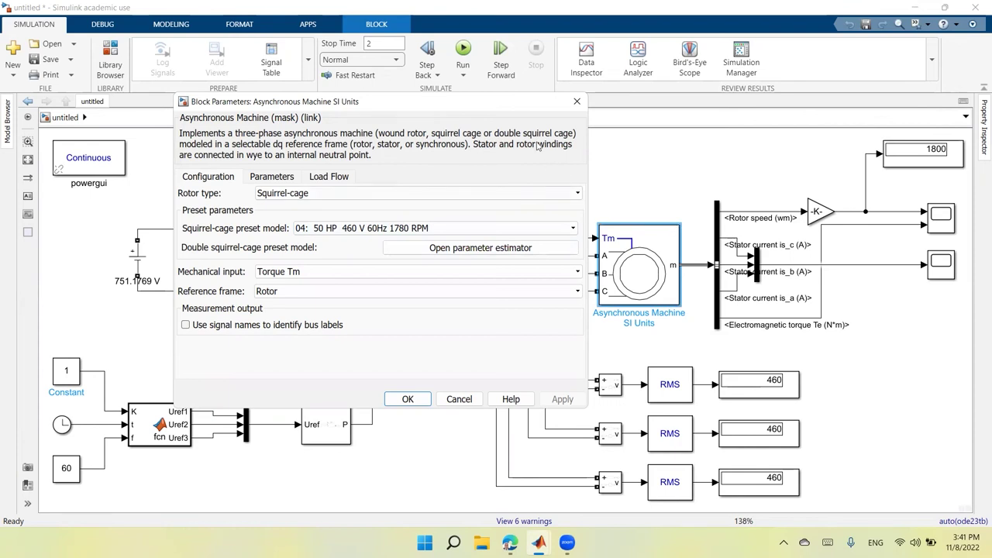
left_click_drag(510, 106, 392, 199)
left_click(545, 166)
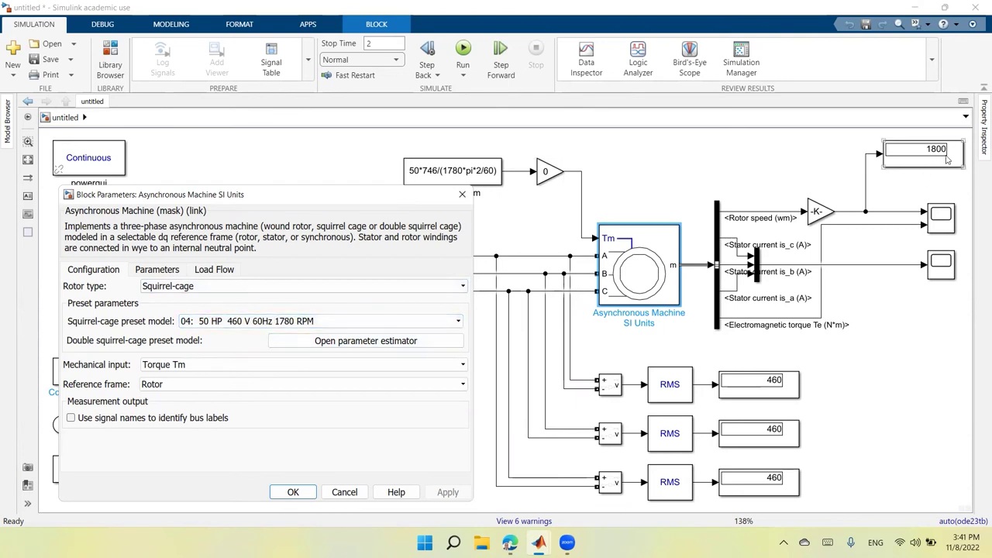
left_click(915, 151)
left_click(462, 194)
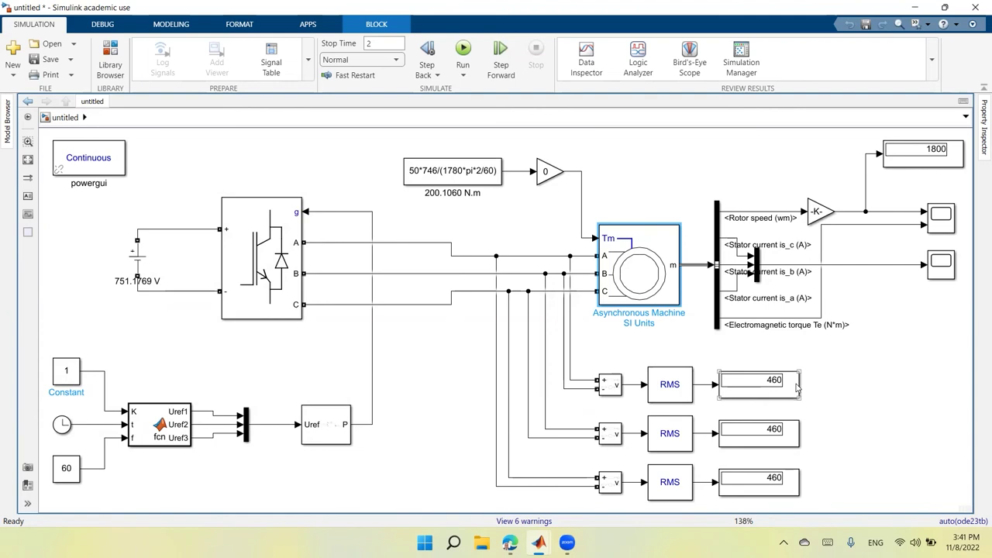
double_click(648, 270)
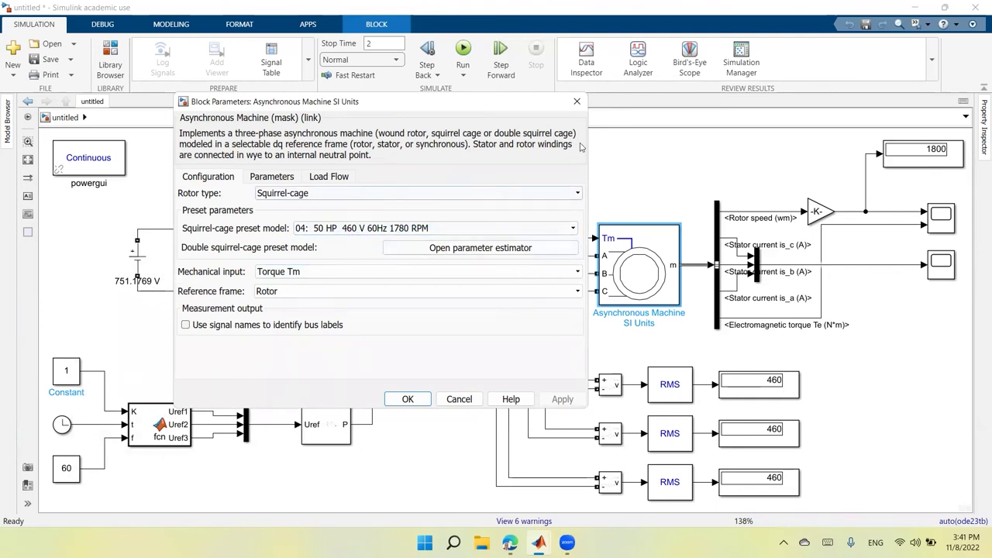
left_click(577, 101)
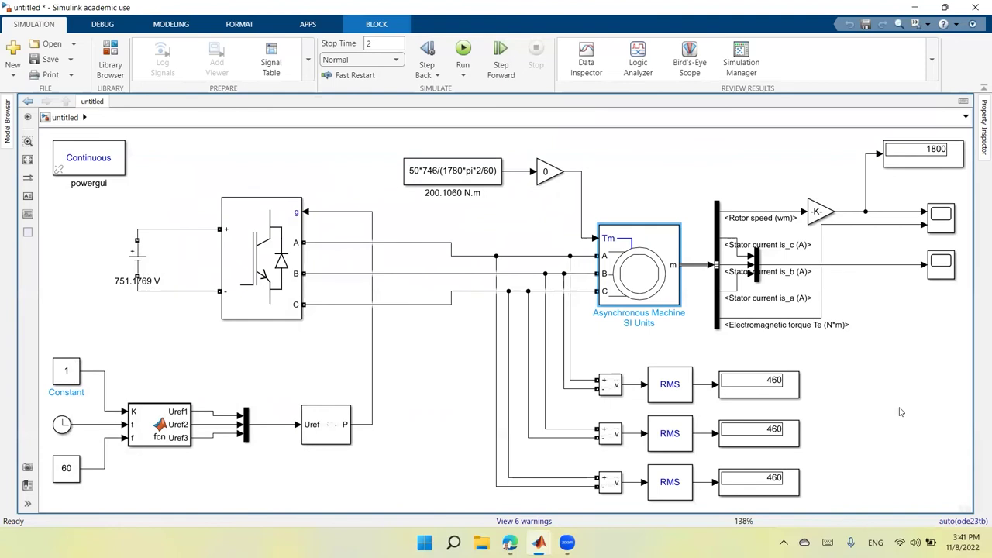
Step: Open the speed-and-torque scope and the stator current scope and place their windows side by side
left_click(946, 230)
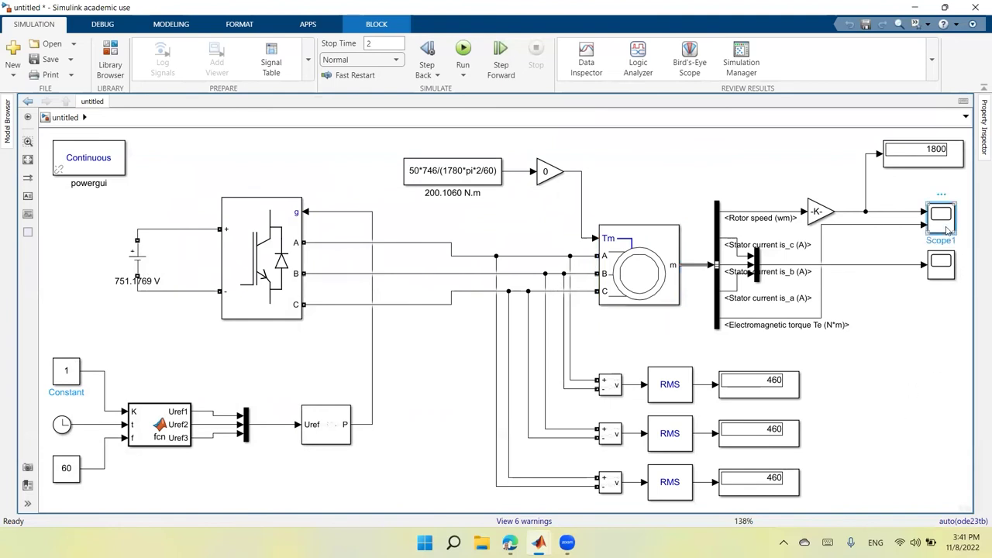
double_click(946, 230)
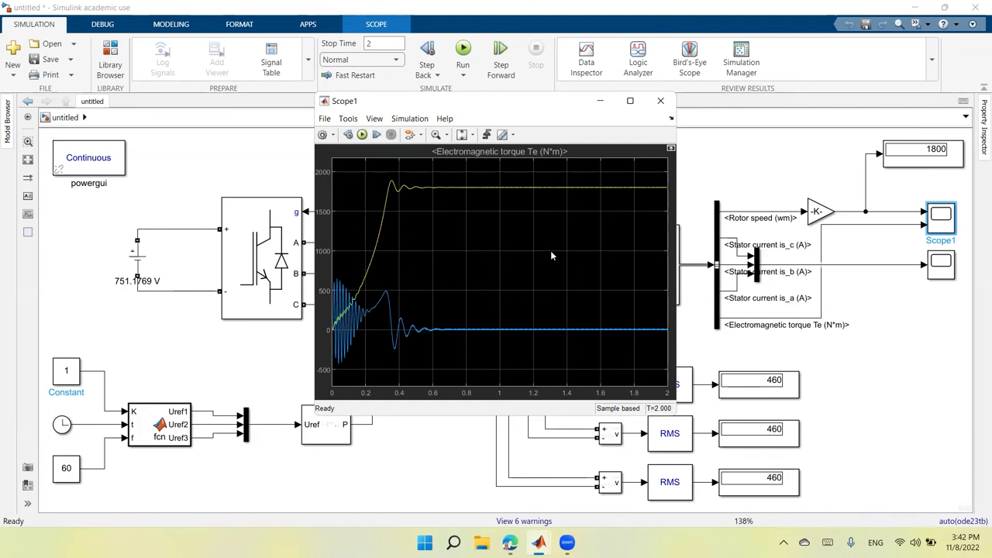
left_click(943, 272)
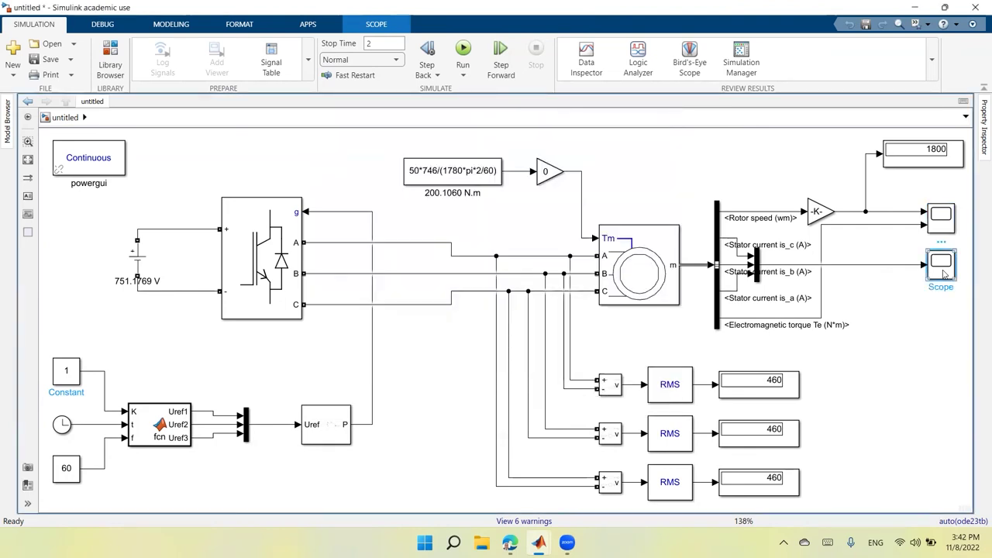
double_click(943, 272)
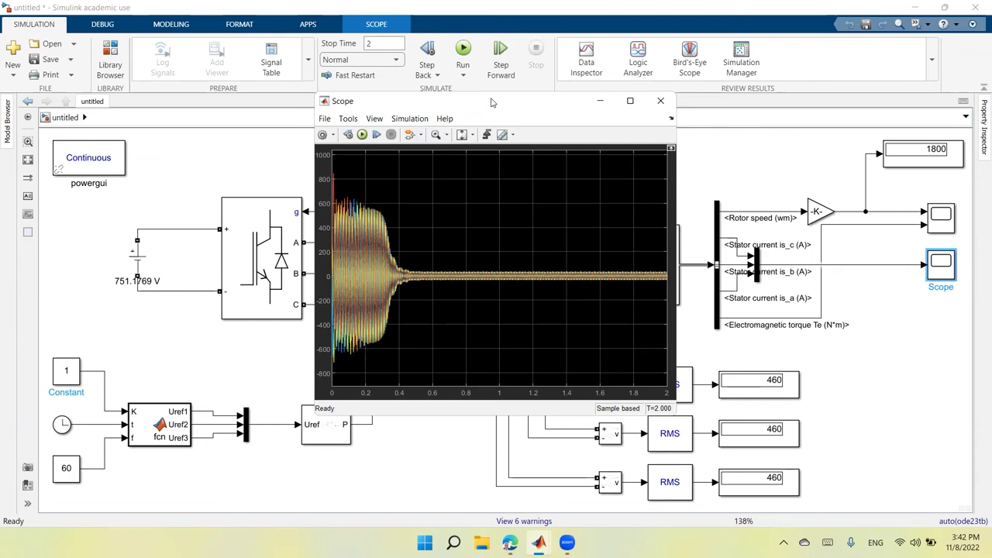
left_click_drag(490, 101, 303, 77)
mouse_move(537, 542)
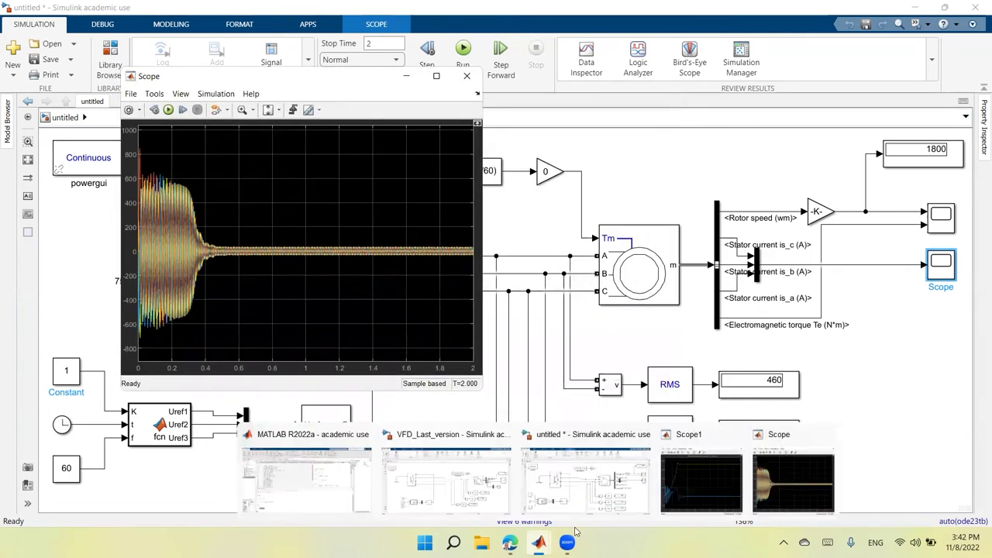
left_click(697, 481)
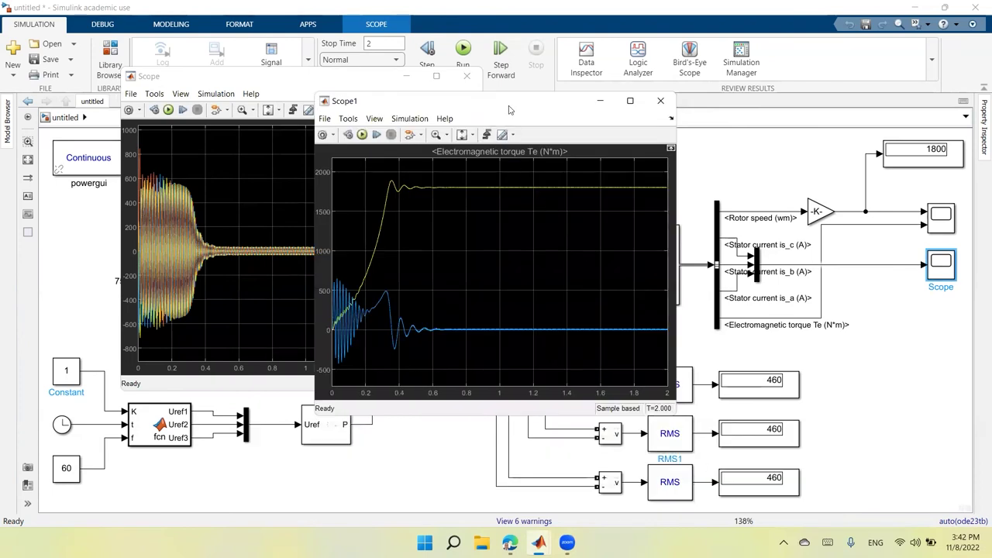
left_click_drag(510, 105, 512, 105)
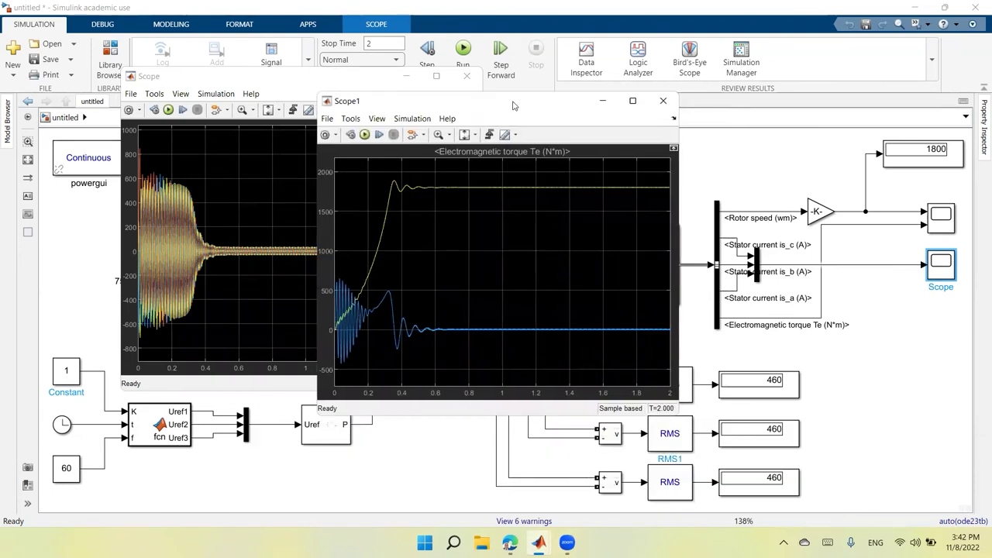
left_click_drag(513, 105, 695, 81)
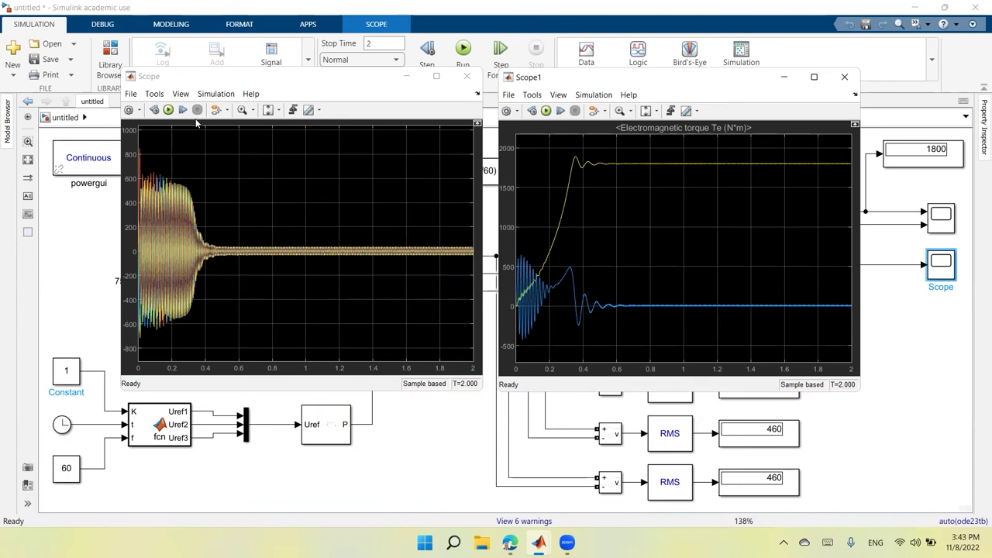
Step: Zoom the stator current scope in on about 1.0 to 1.1 s and rescale its vertical axis to fit the waveforms
left_click(243, 109)
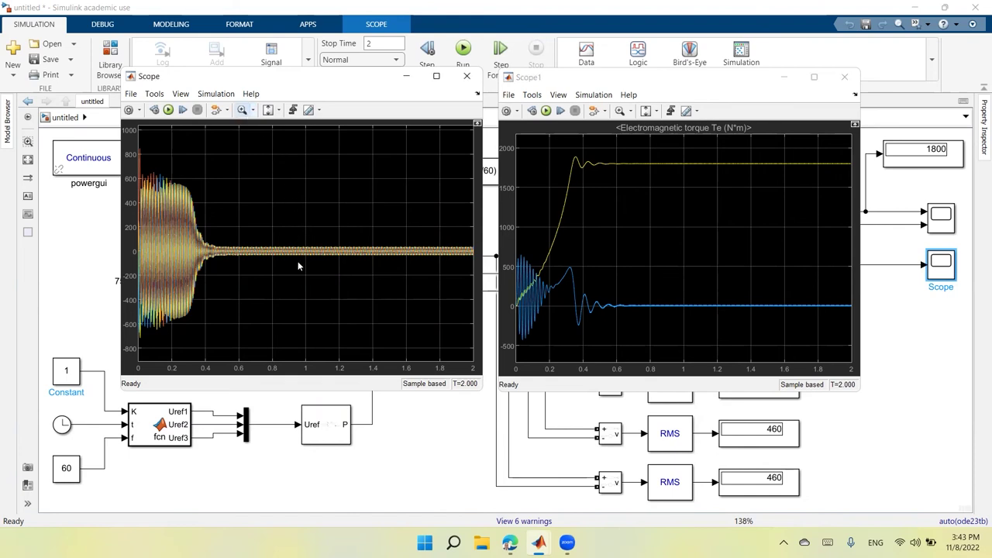
left_click_drag(305, 233, 340, 234)
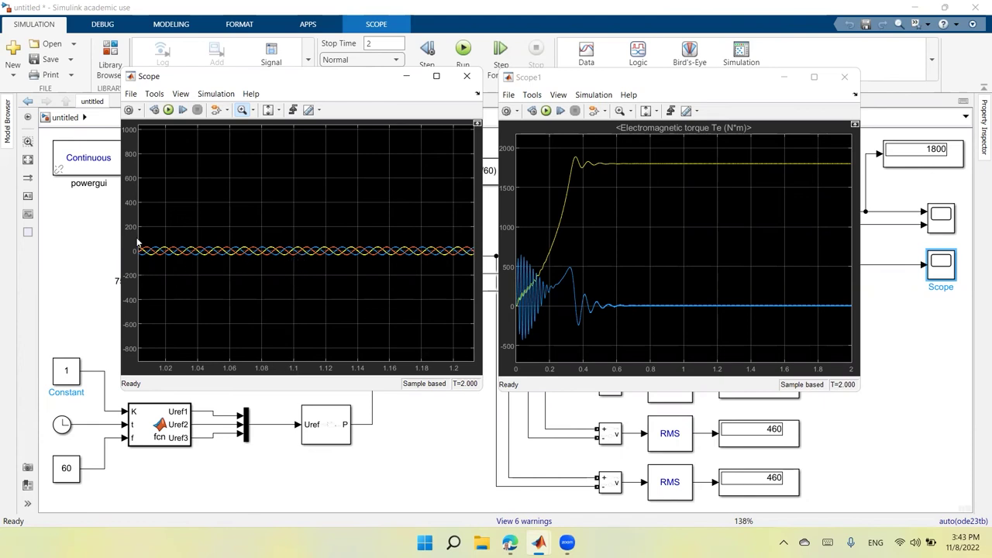
left_click_drag(139, 241, 291, 228)
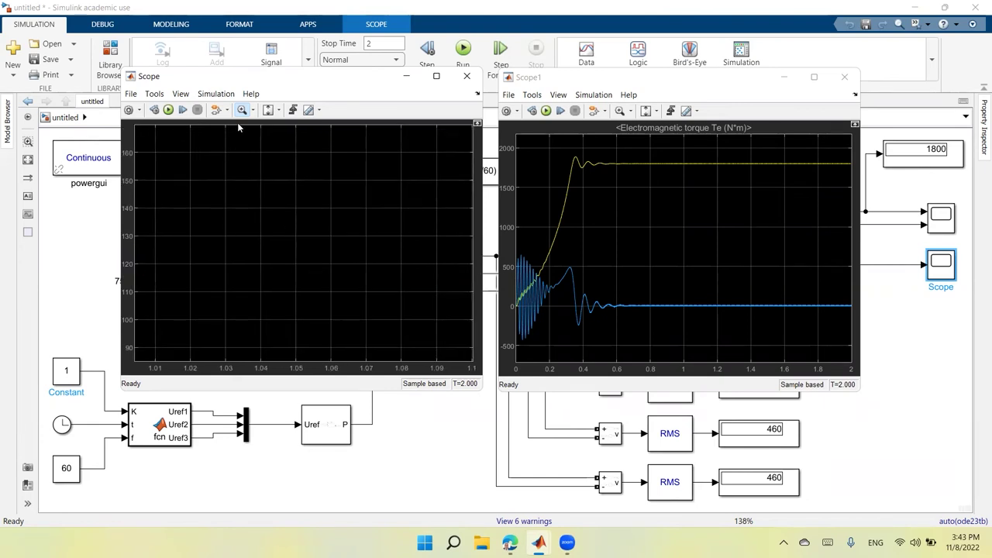
left_click(270, 109)
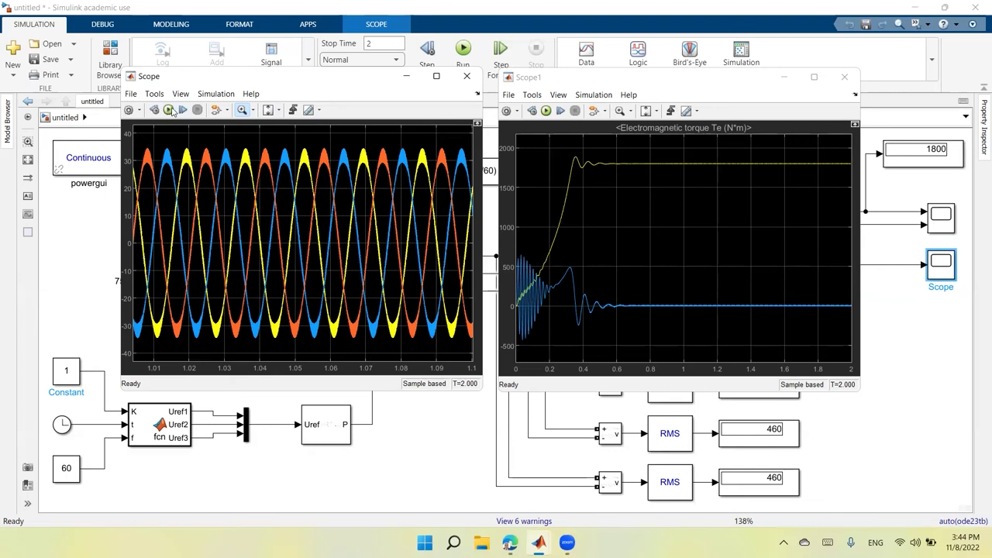
left_click(295, 494)
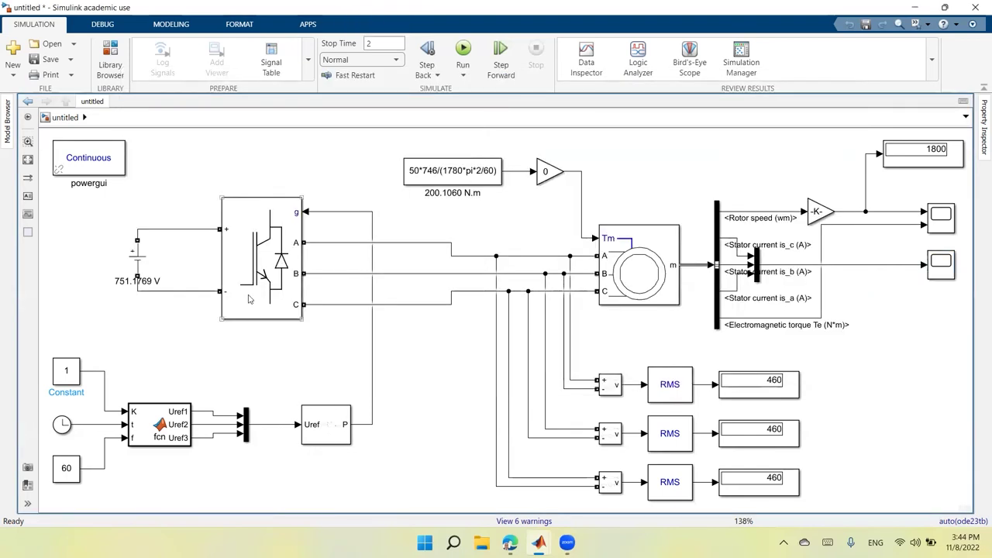
Step: In the MATLAB Function code, add an if block before the Uref1 line that sets K=0.8 when t>0.5
double_click(152, 422)
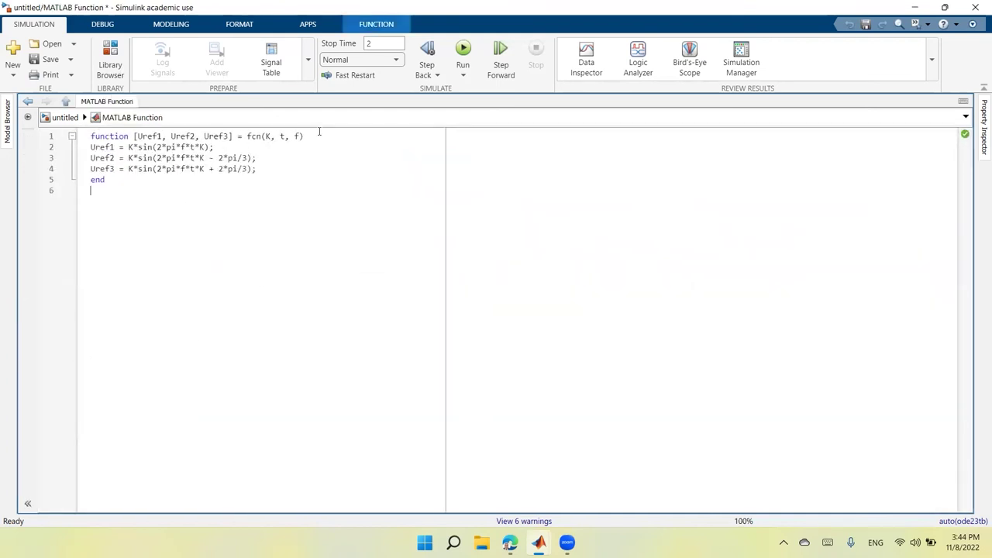
left_click(316, 137)
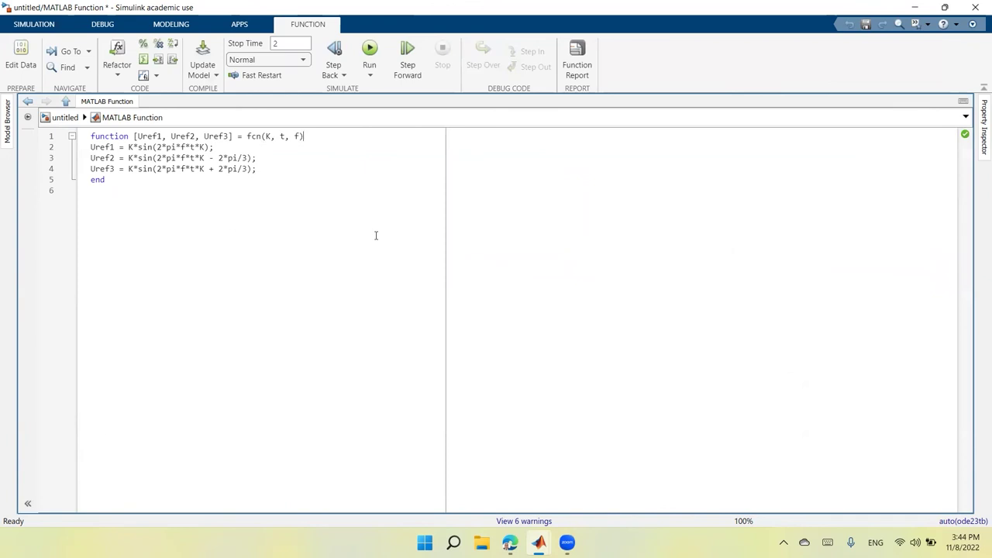
key("Return")
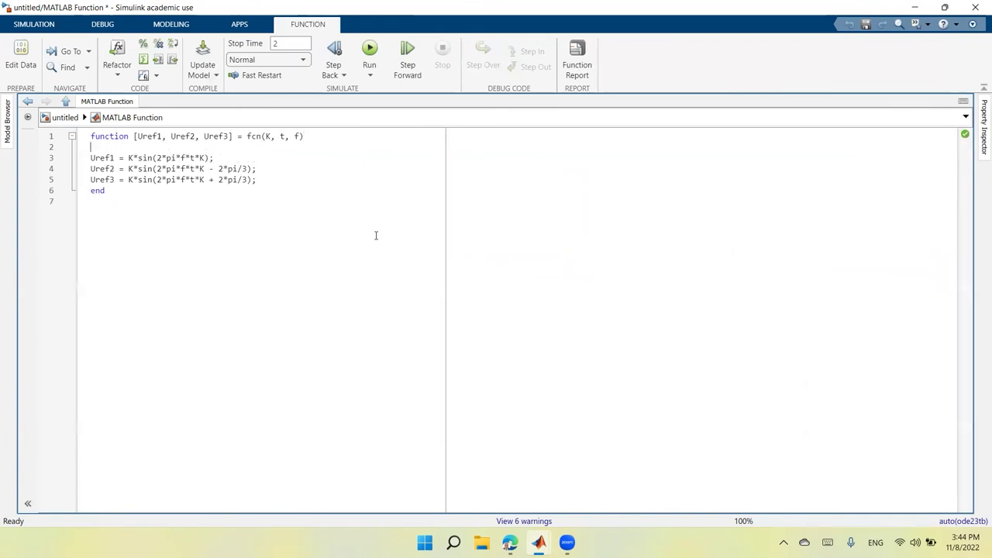
type("if t>0.5")
key("Return")
type("K=0")
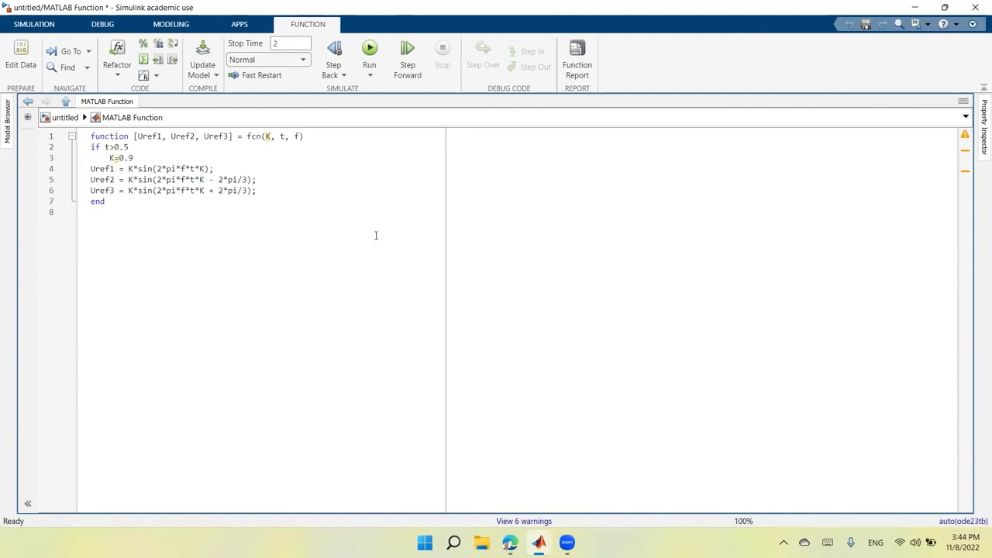
type(".8")
key("Return")
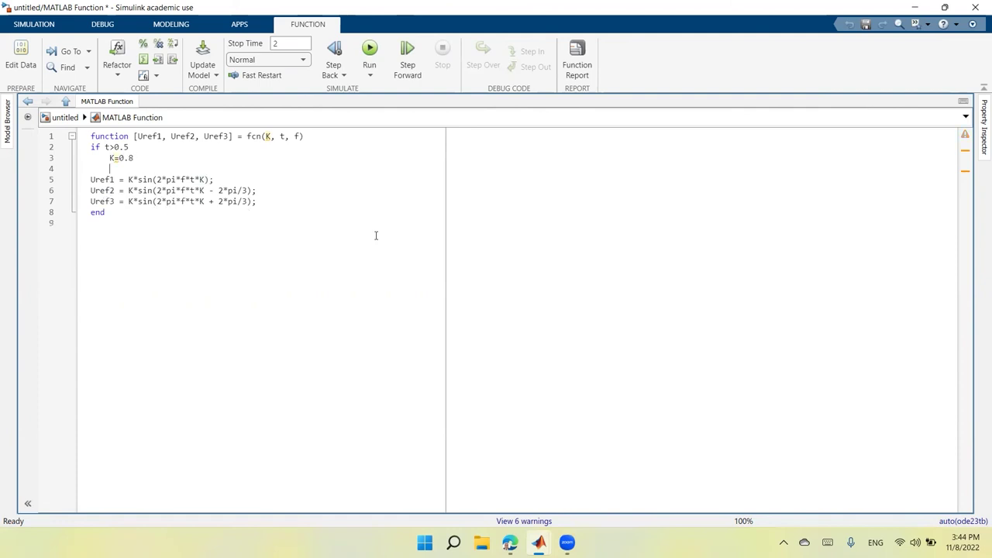
type("end")
key("Escape")
key("Return")
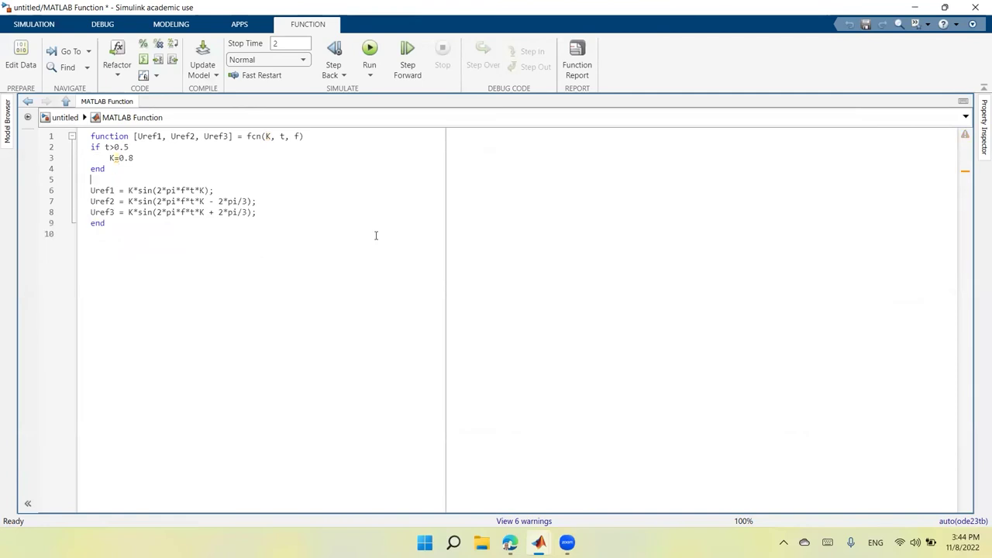
Step: Add a second if block setting K=1 when t>1.2, end both K assignments with semicolons, and return to the top-level model
type("if t>1.2")
key("Return")
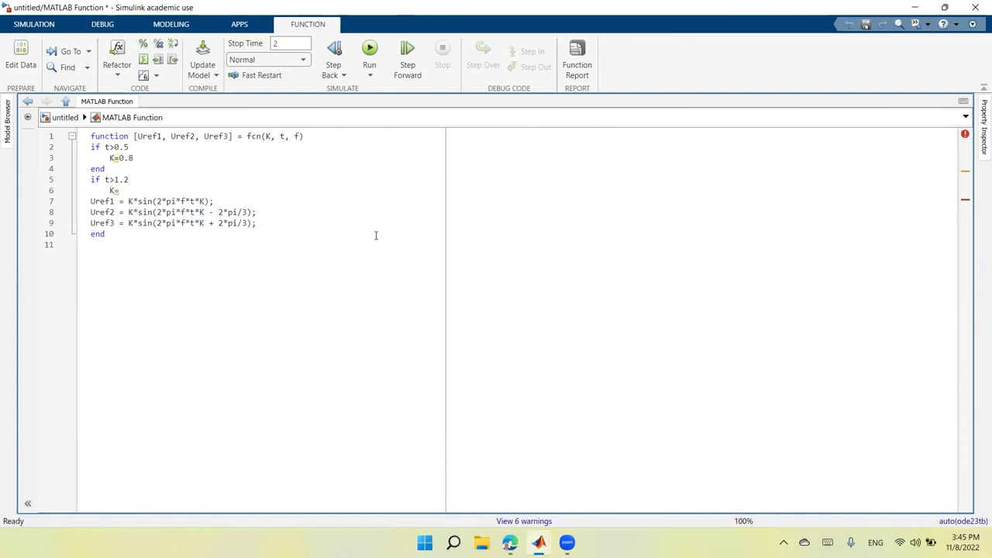
type("1")
key("Return")
type("end")
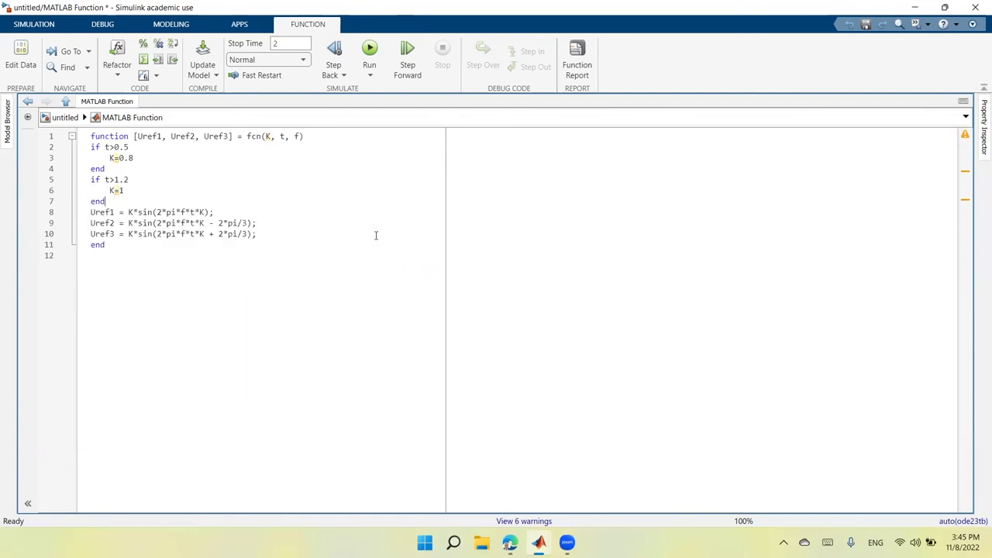
left_click(129, 194)
left_click(966, 121)
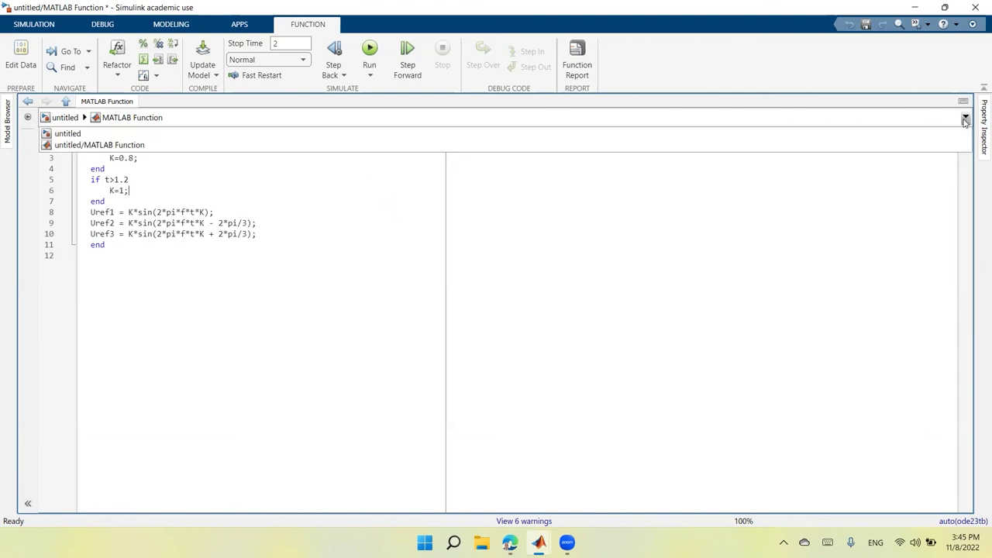
left_click(851, 139)
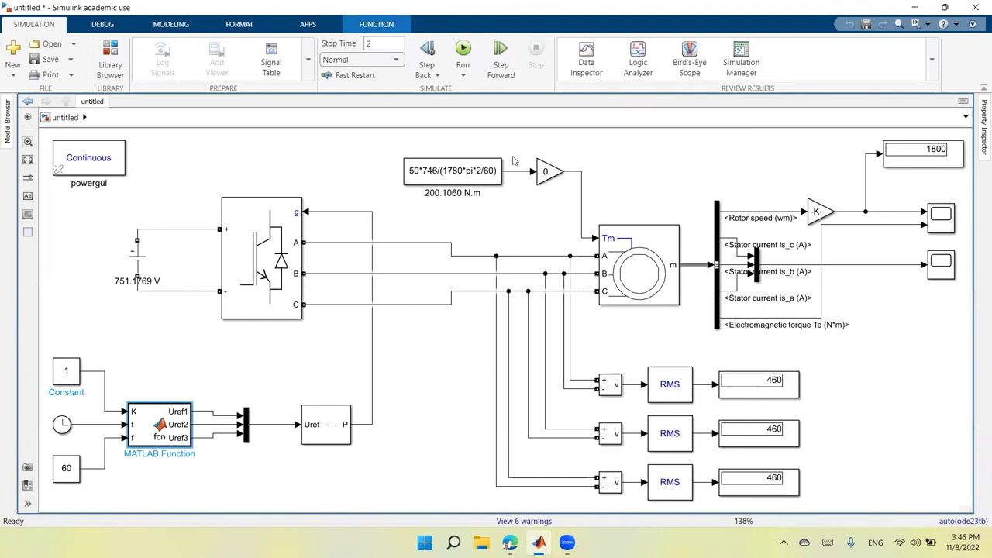
Step: Bring up the speed-and-torque scope beside the stator current scope and run the simulation with the edited K function
double_click(941, 225)
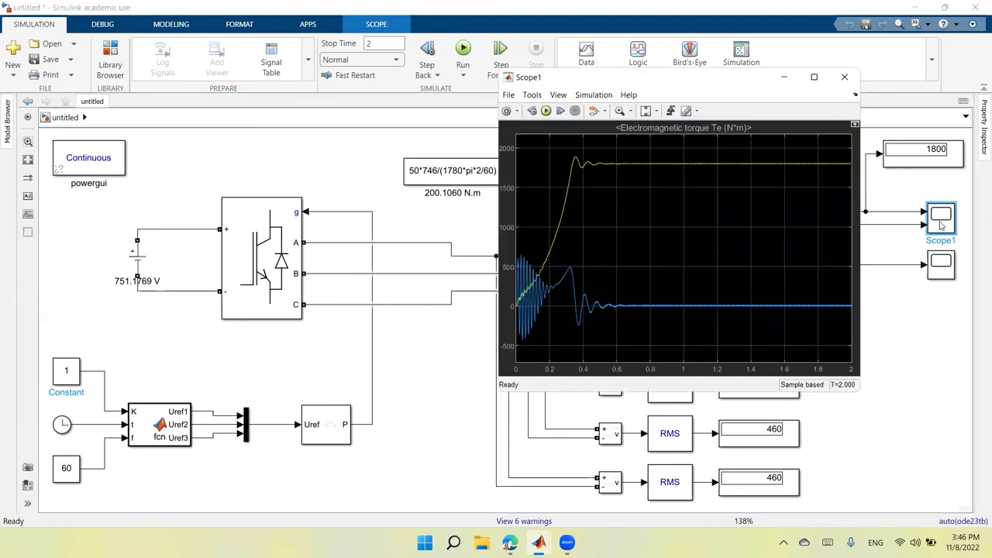
left_click(948, 272)
double_click(947, 272)
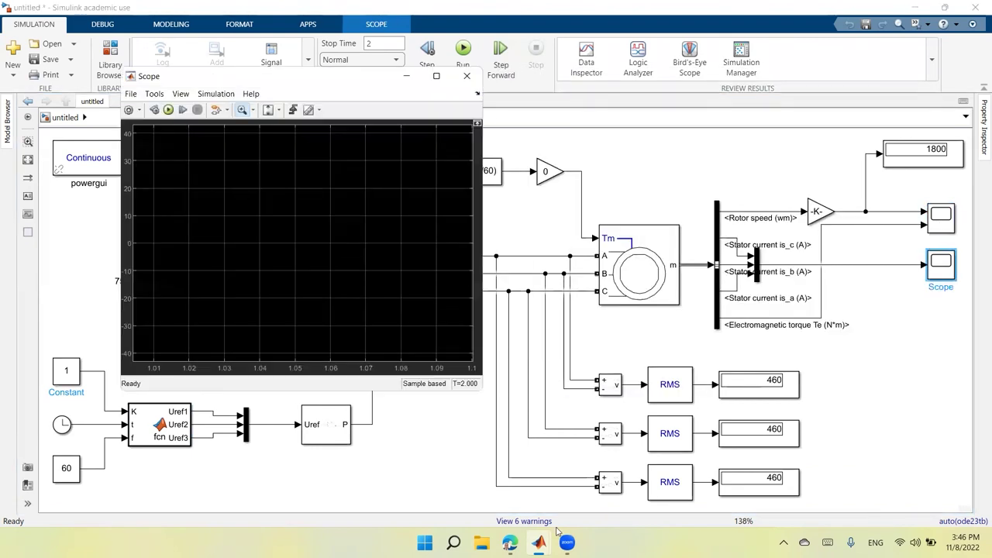
mouse_move(539, 543)
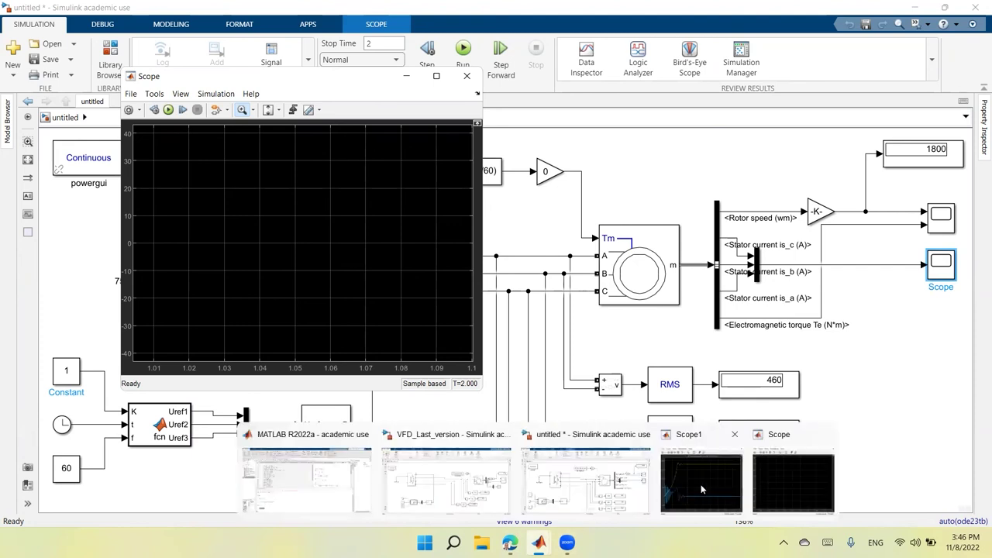
left_click(666, 473)
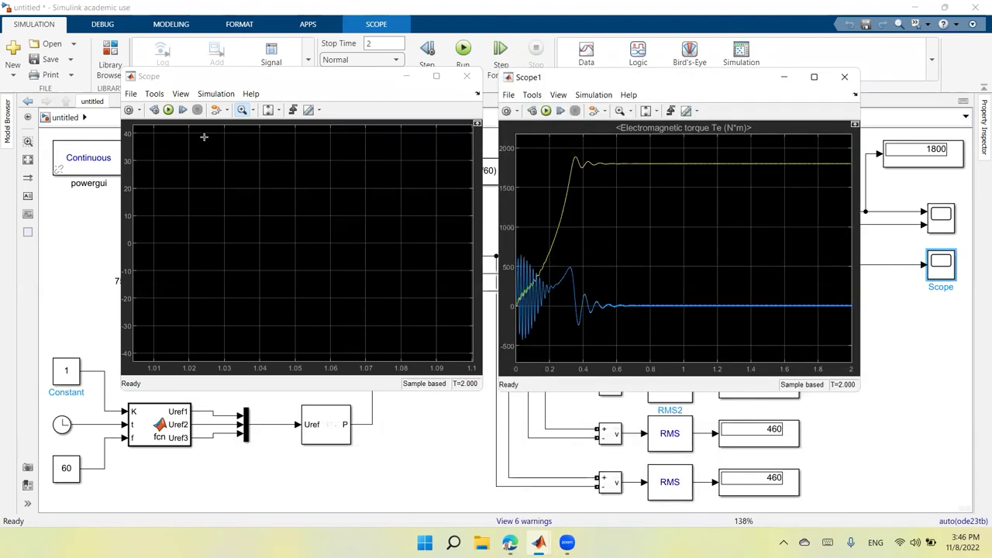
left_click(170, 111)
left_click(170, 111)
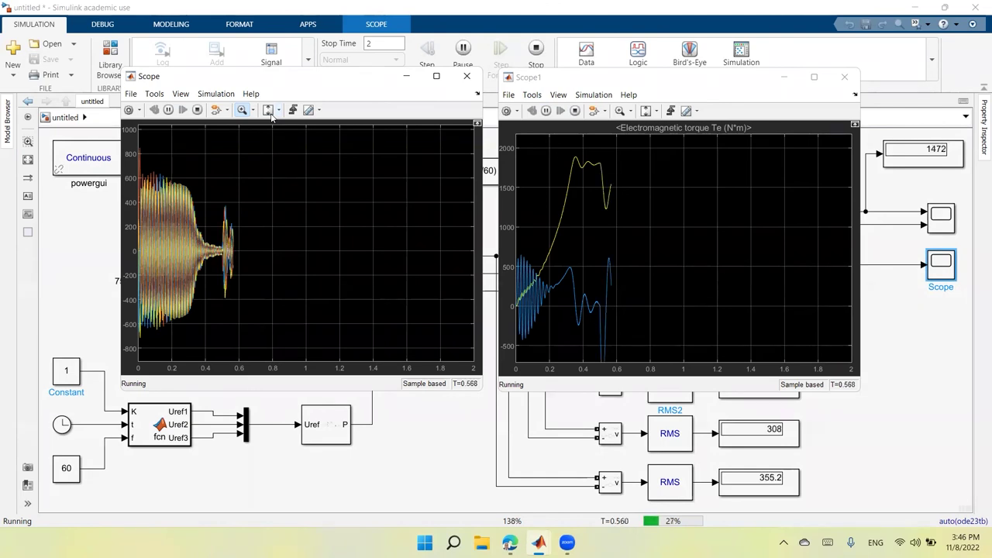
Step: Scale the axes of the speed-and-torque scope and the stator current scope to fit their full waveforms
left_click(644, 111)
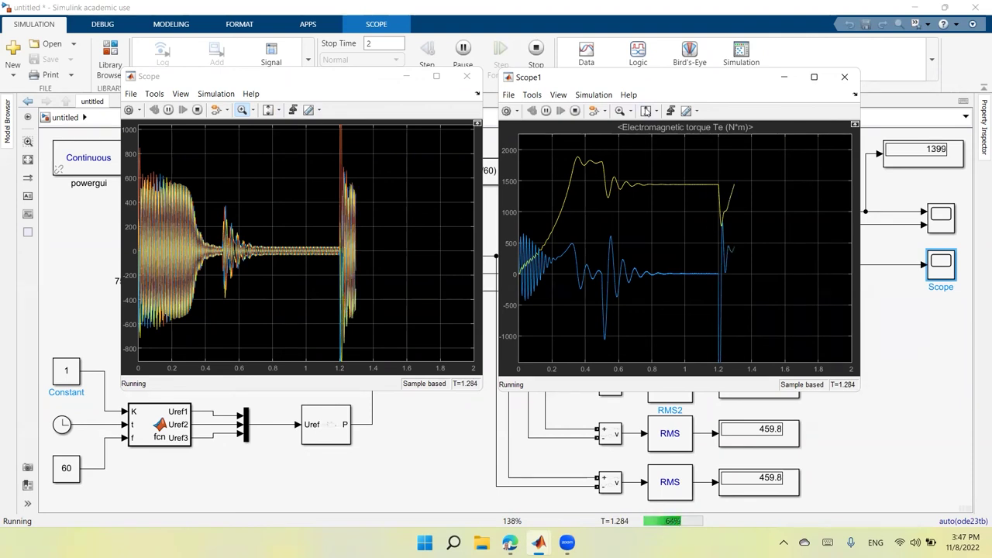
left_click(646, 111)
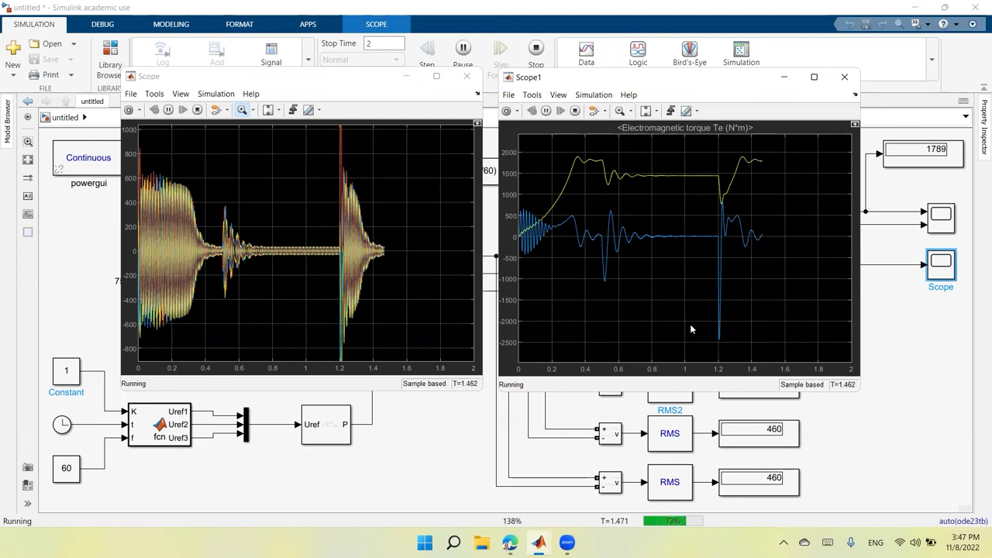
left_click(269, 112)
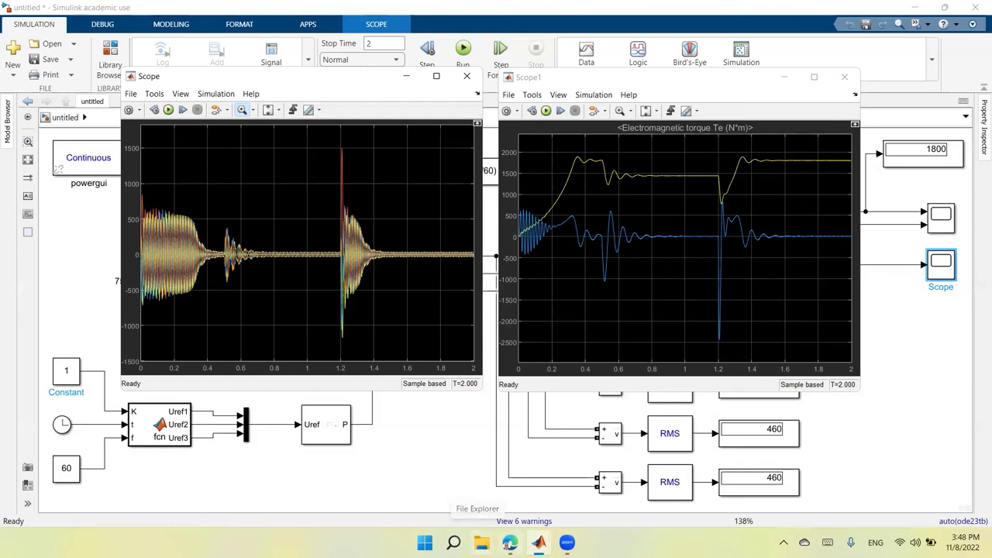
Step: Switch to the MATLAB Command Window, calculate 1800*.8 and highlight the answer
mouse_move(539, 543)
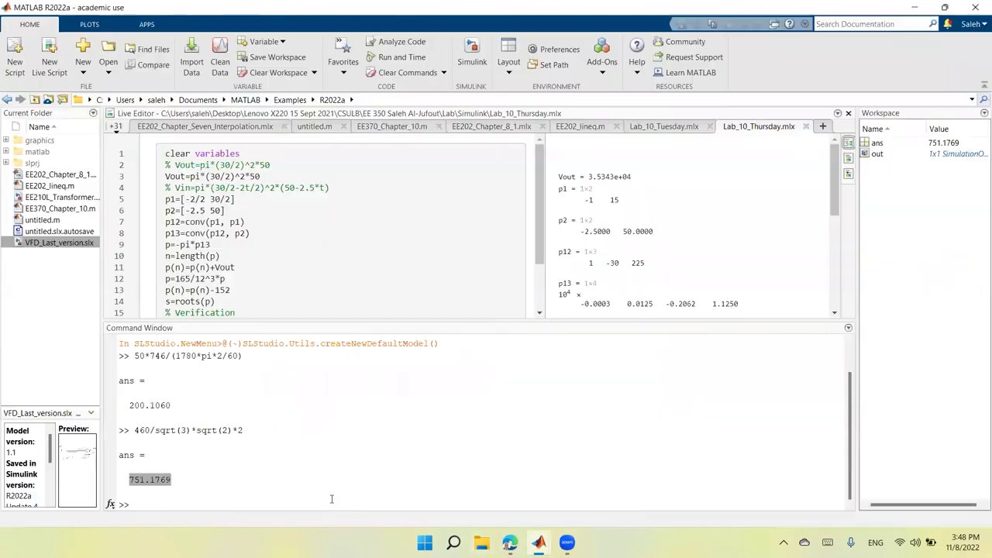
left_click(356, 503)
left_click(203, 494)
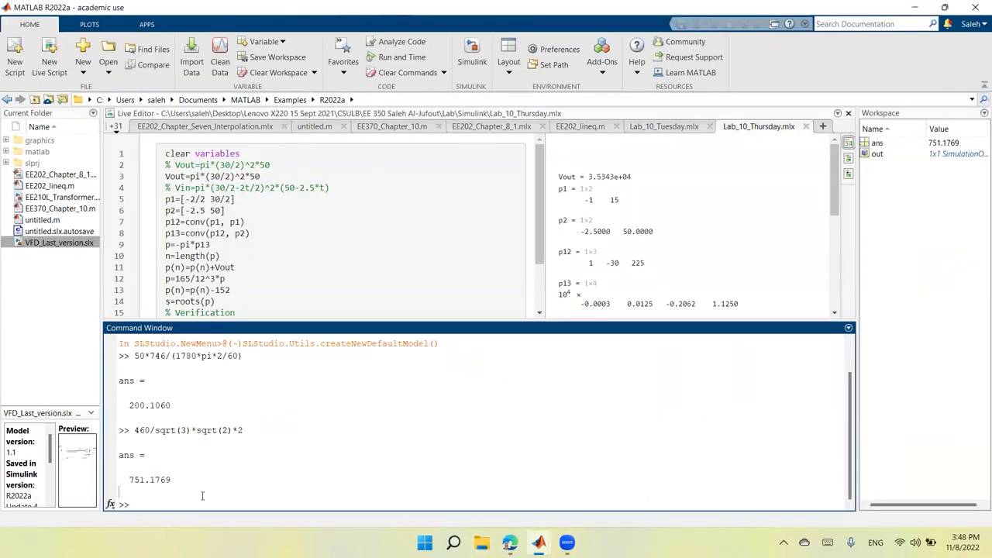
type("1800")
type("*.8")
key("Return")
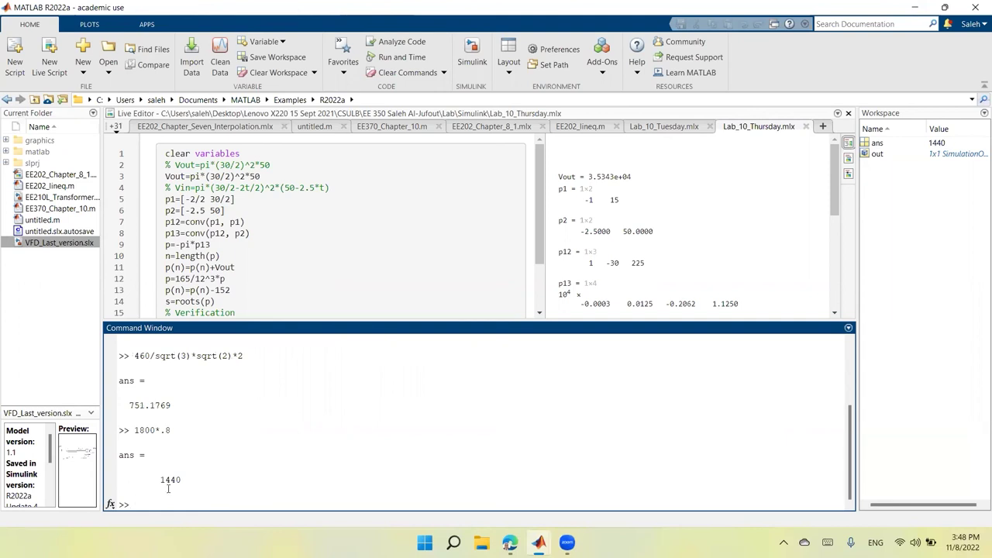
left_click_drag(155, 479, 247, 481)
Step: Return to the untitled Simulink model and bring both the speed-and-torque and stator current scopes back in front
mouse_move(538, 543)
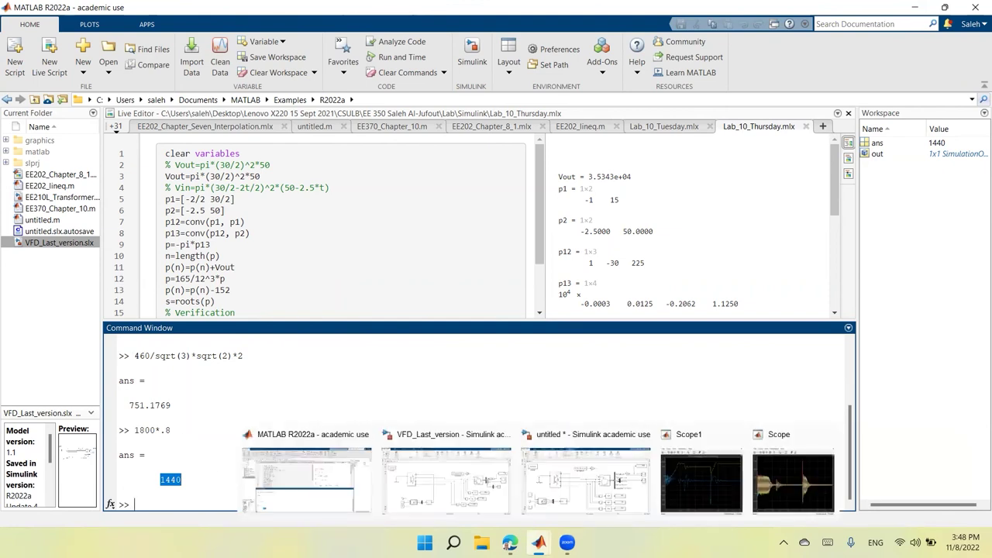
left_click(562, 480)
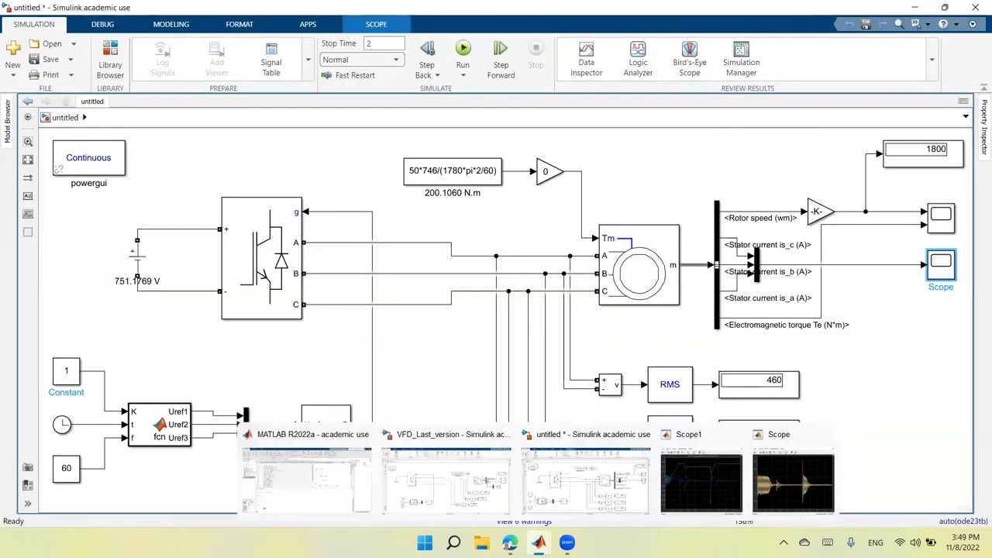
left_click(665, 504)
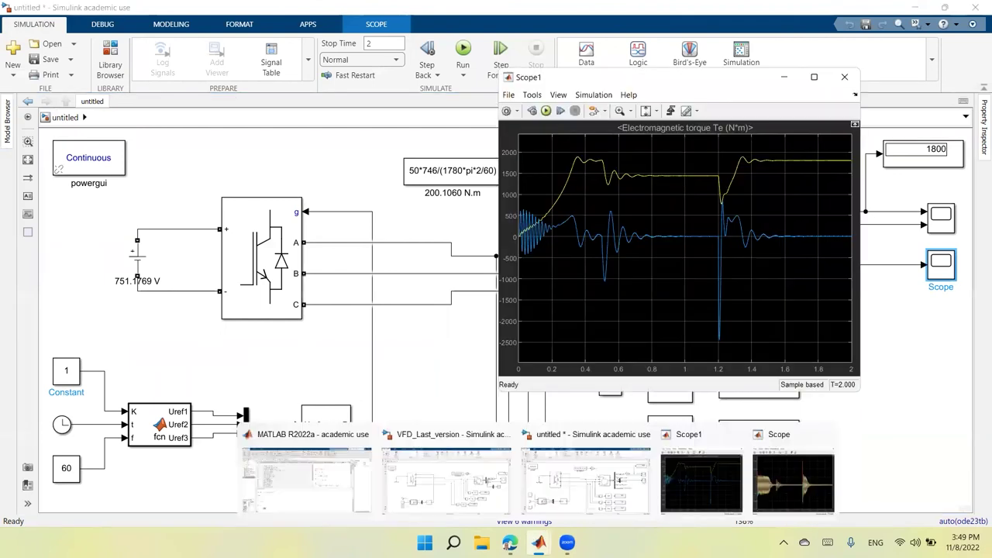
left_click(792, 495)
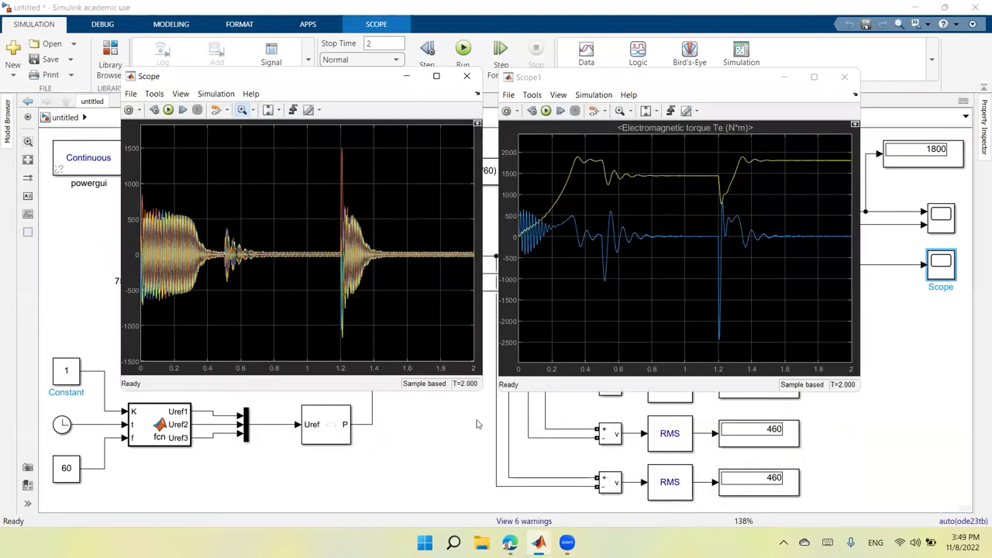